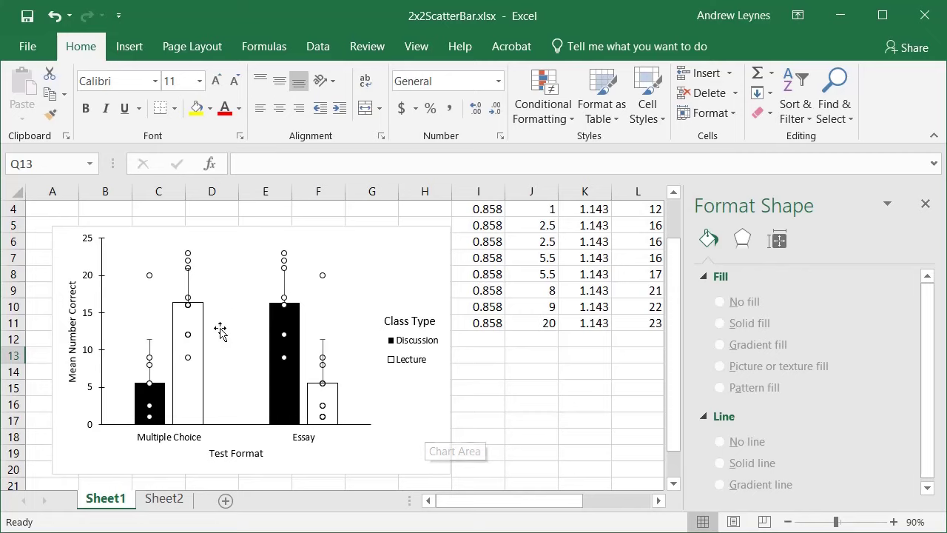
- Review the data on Sheet2, examining the MC_Disc, MC_Lect, Essay_Disc and Essay_Lect score columns
left_click(164, 498)
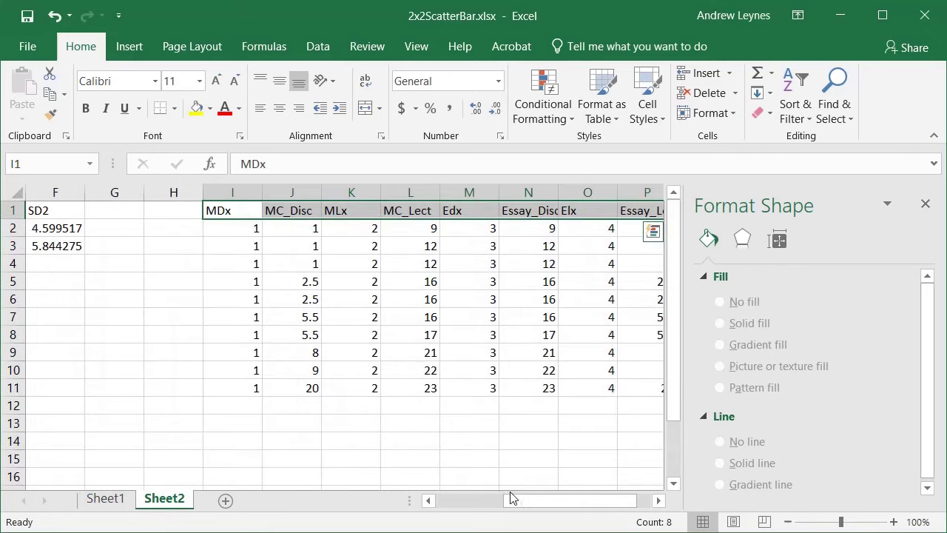
left_click_drag(511, 499, 424, 505)
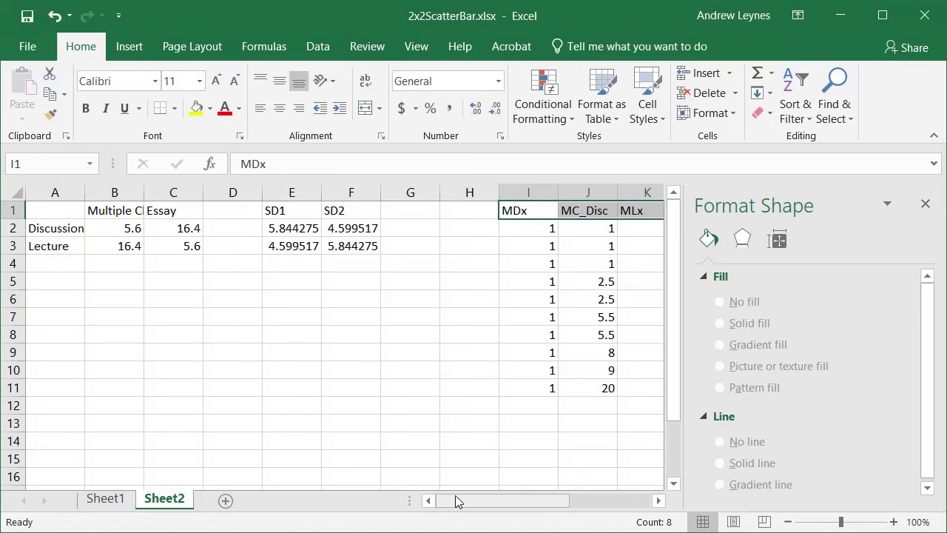
left_click_drag(461, 501, 541, 496)
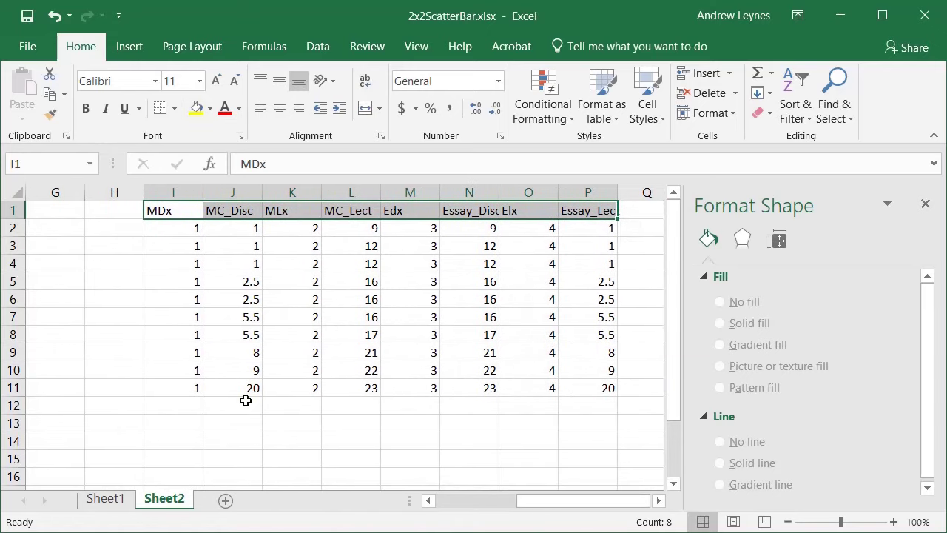
left_click(227, 189)
left_click(339, 191)
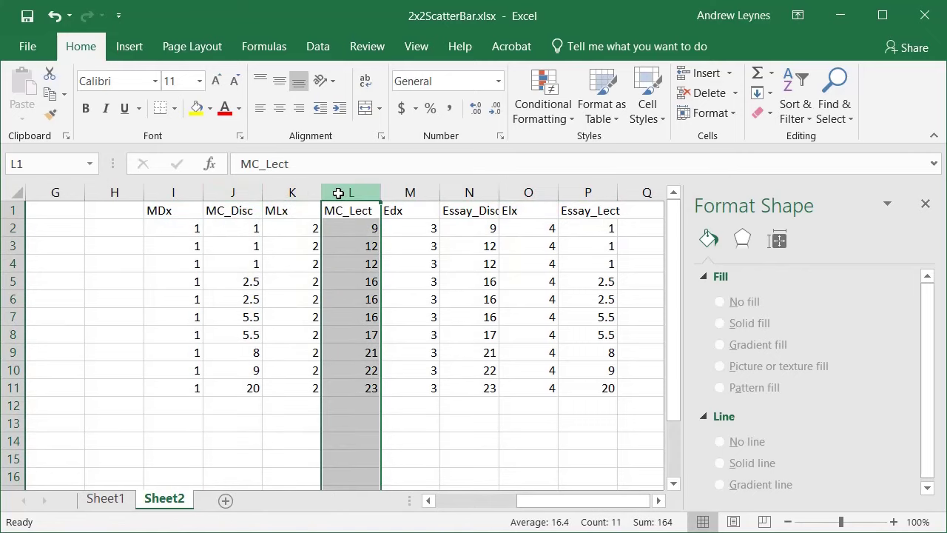
left_click(467, 190)
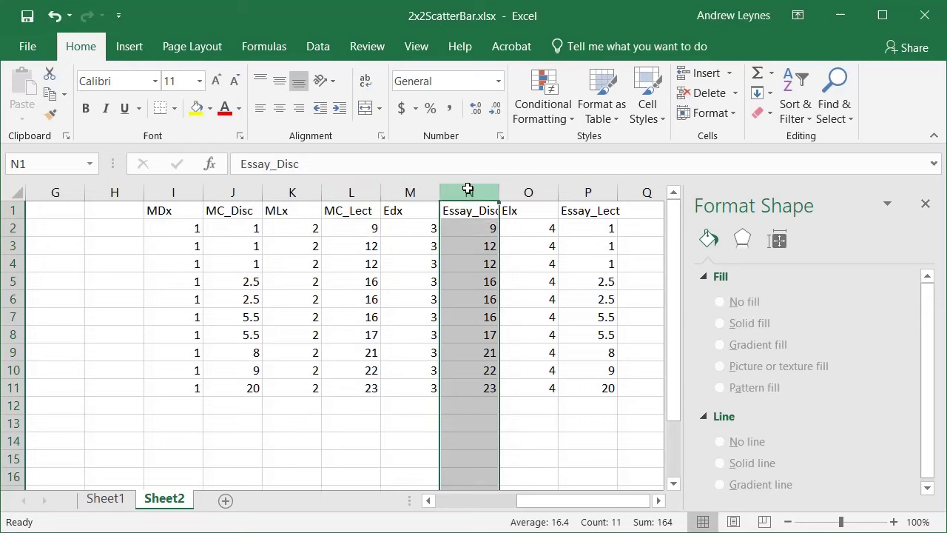
left_click(593, 195)
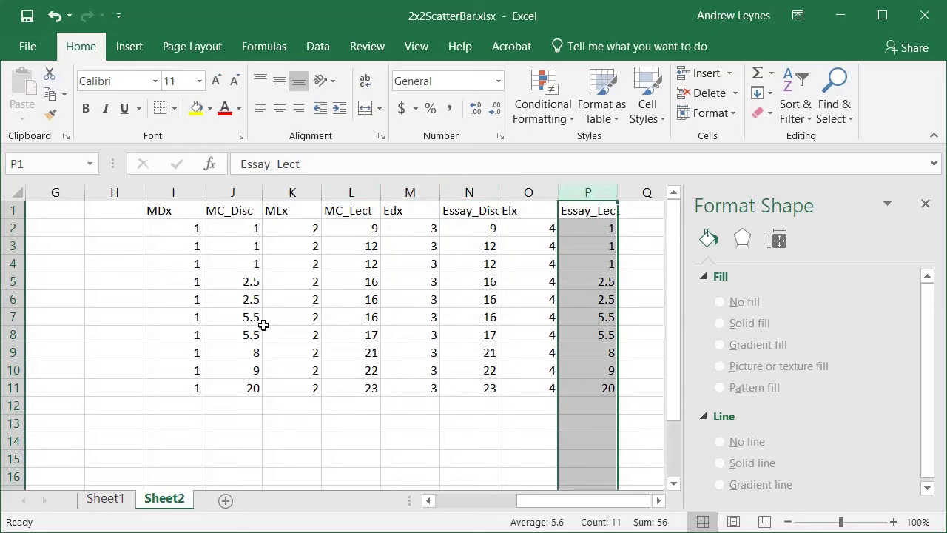
- Check the formulas behind the Discussion group's multiple-choice mean in B2 and its standard deviation in E2
left_click(450, 507)
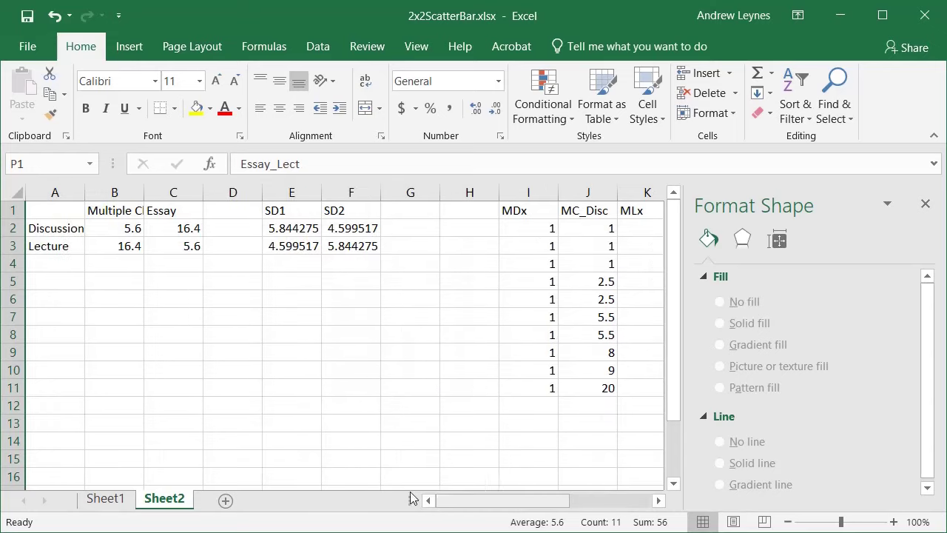
left_click(108, 228)
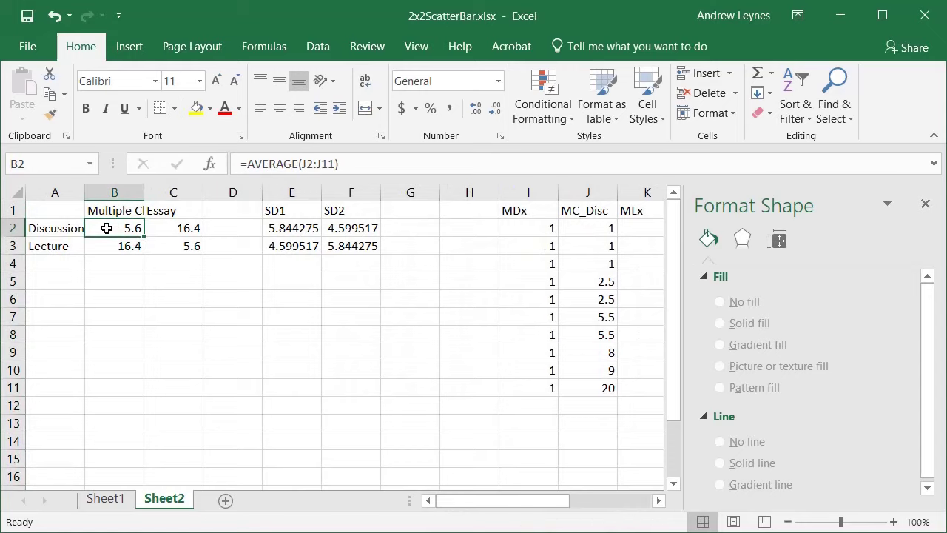
left_click(282, 234)
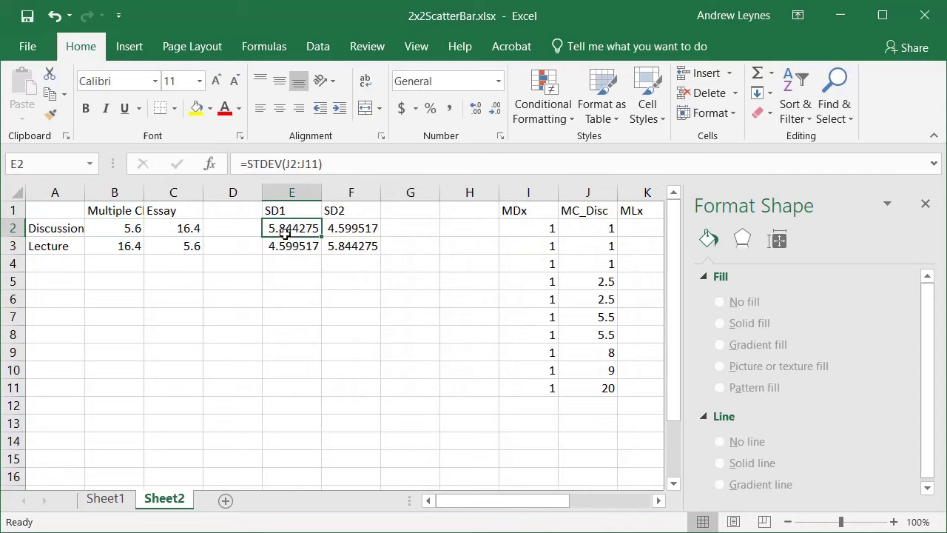
left_click(358, 372)
- Examine the x-position columns MDx, MLx, Edx and Elx beside the score columns
left_click_drag(528, 503, 588, 506)
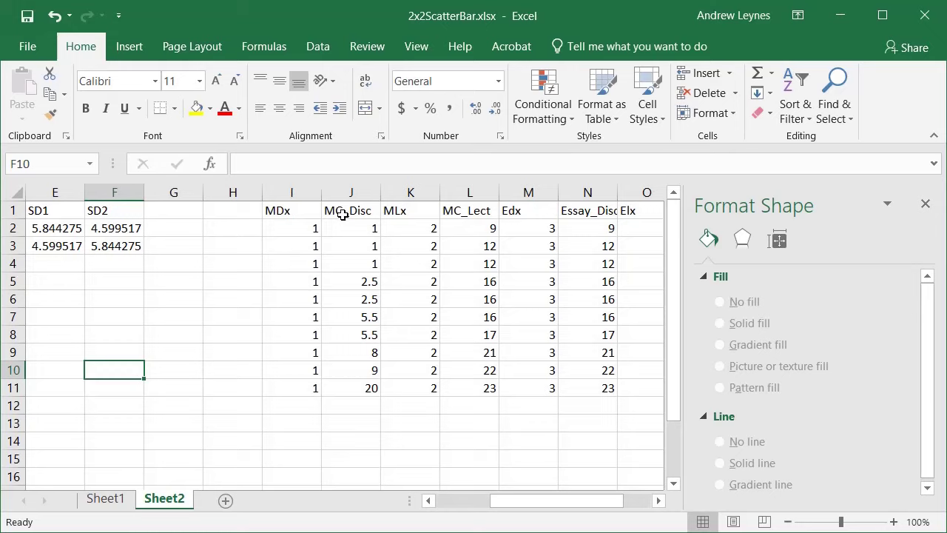
left_click(272, 213)
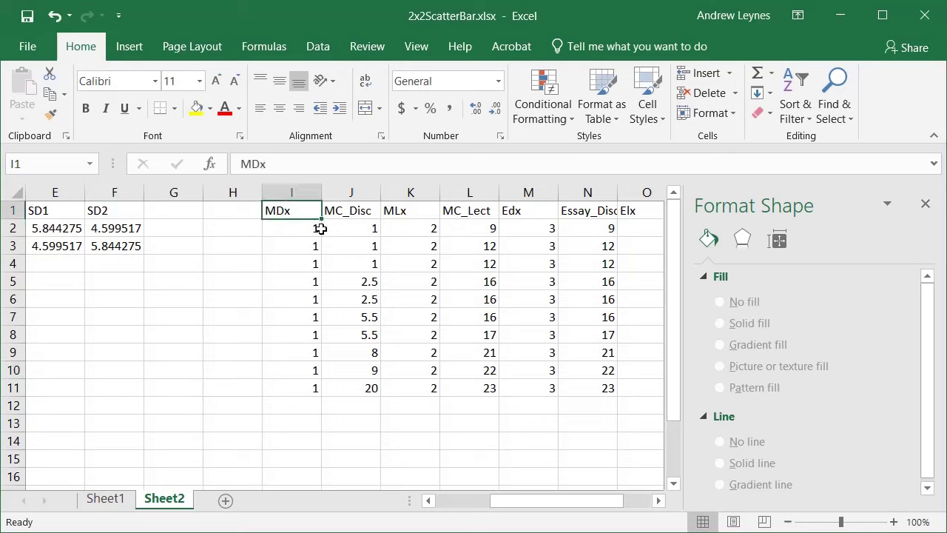
left_click(393, 212)
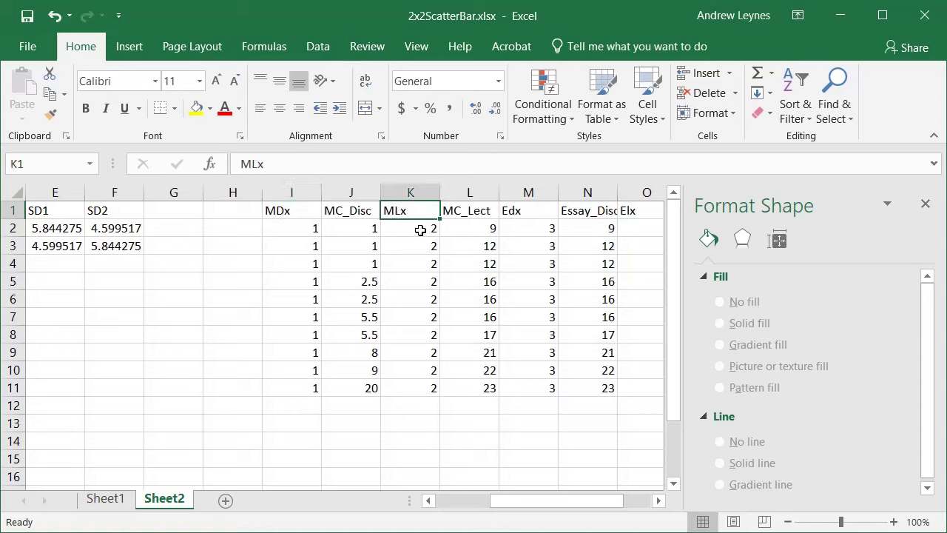
left_click_drag(572, 501, 598, 500)
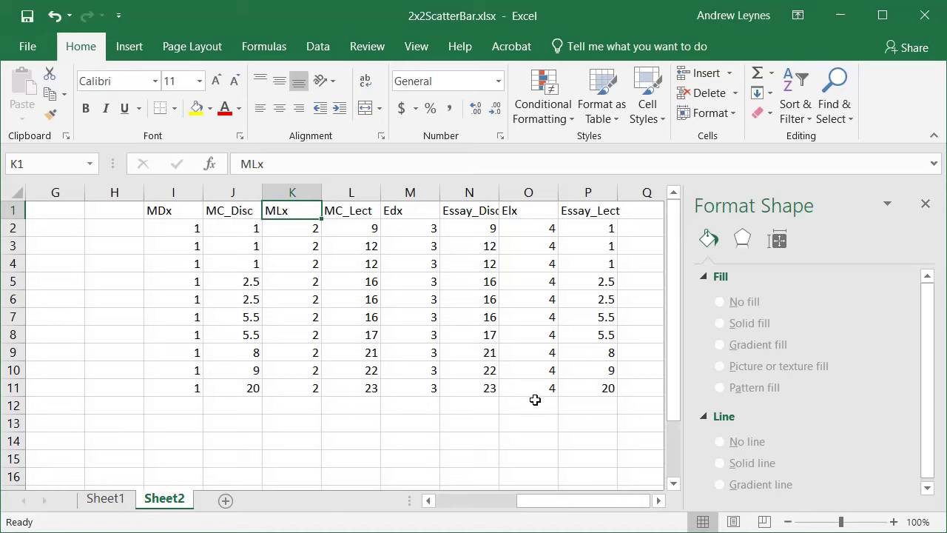
- Insert a 2-D clustered column chart from the table of means in A1:C3
left_click_drag(548, 508, 427, 486)
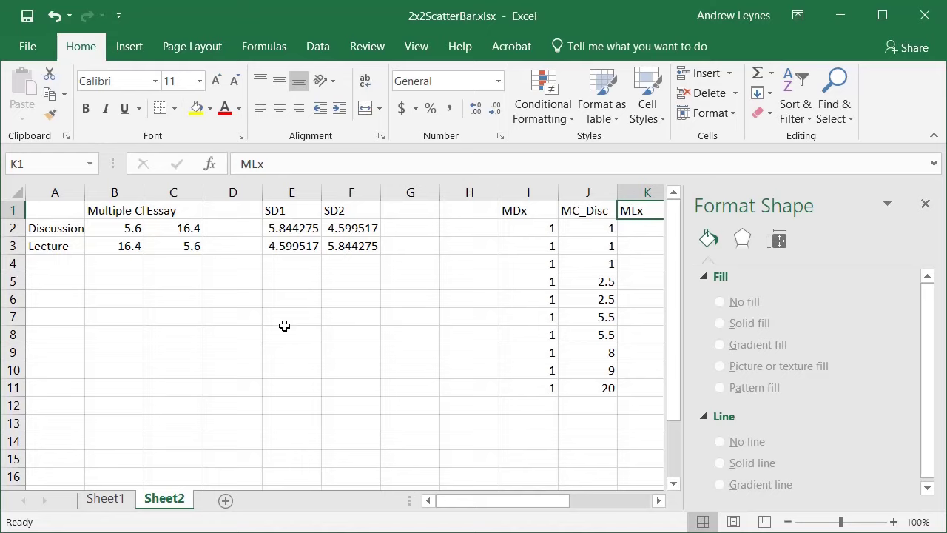
left_click_drag(42, 210, 175, 247)
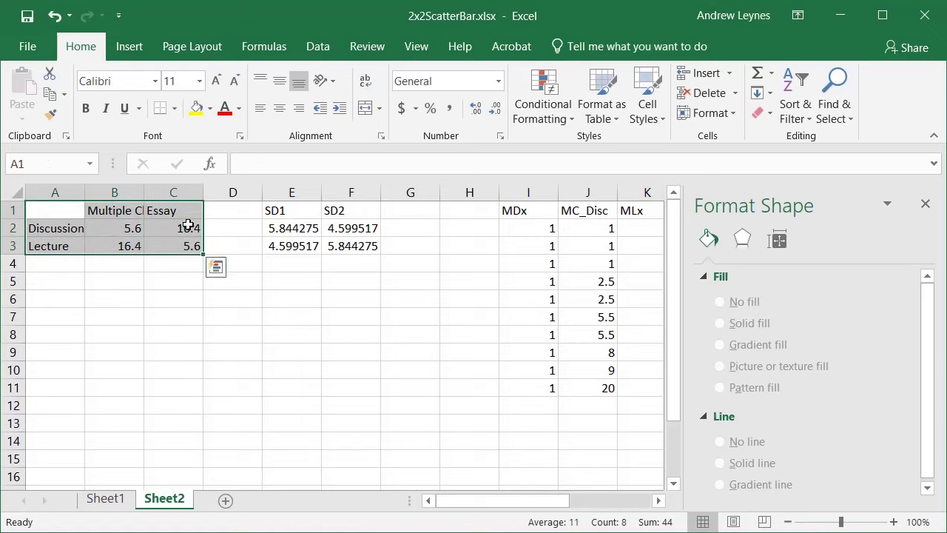
left_click(138, 47)
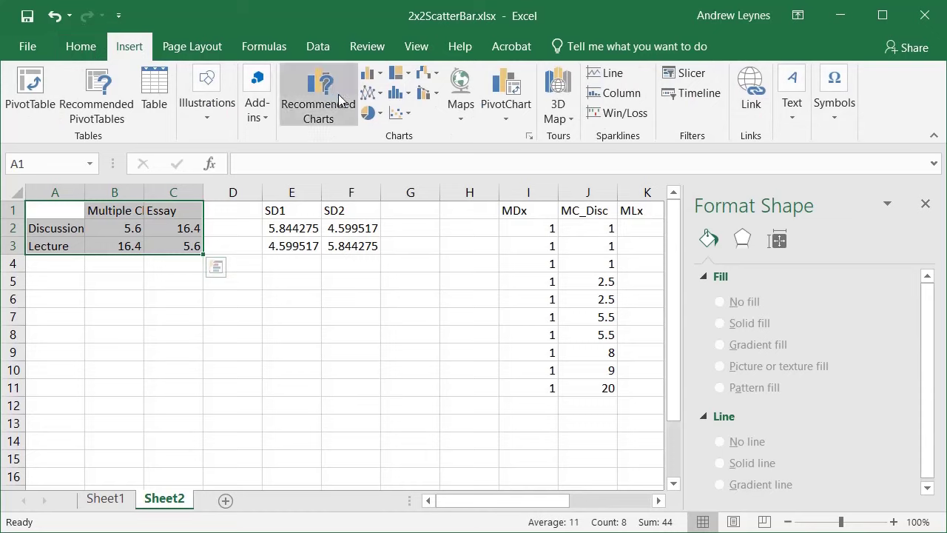
left_click(377, 75)
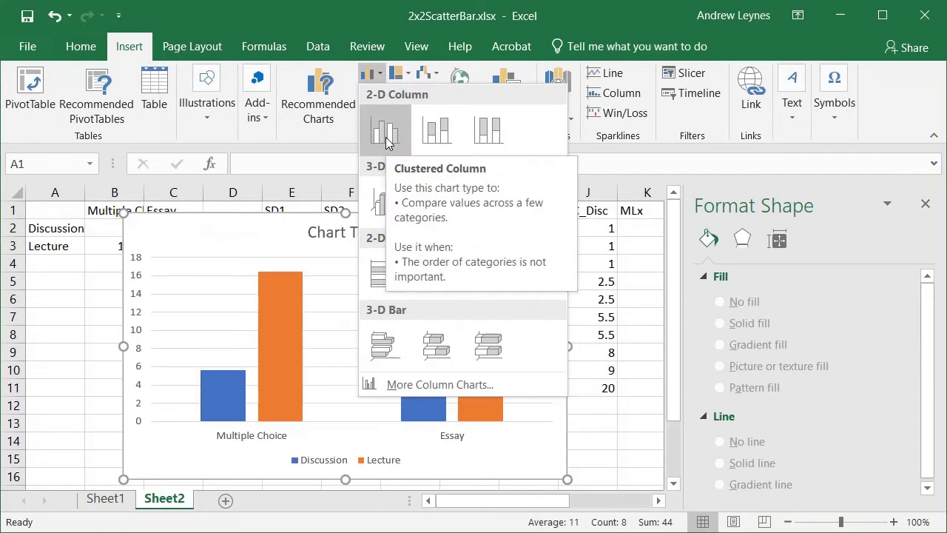
left_click(387, 142)
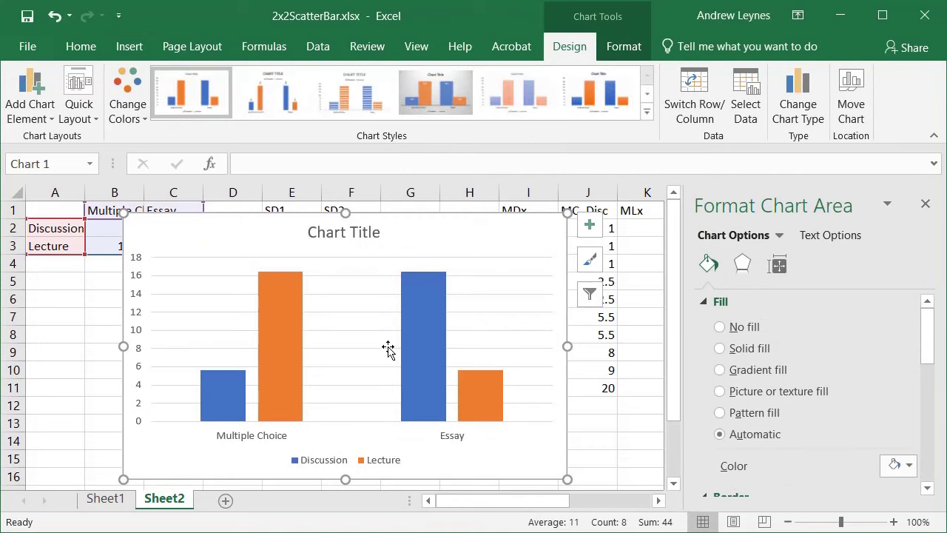
- Move the new column chart below the means and SD tables so it no longer covers them
left_click(788, 522)
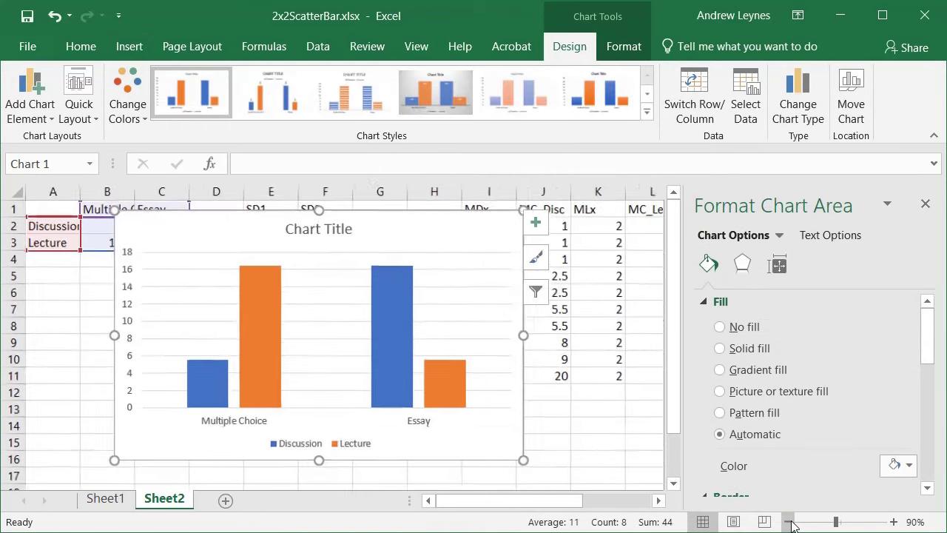
left_click(788, 522)
left_click_drag(186, 211, 143, 256)
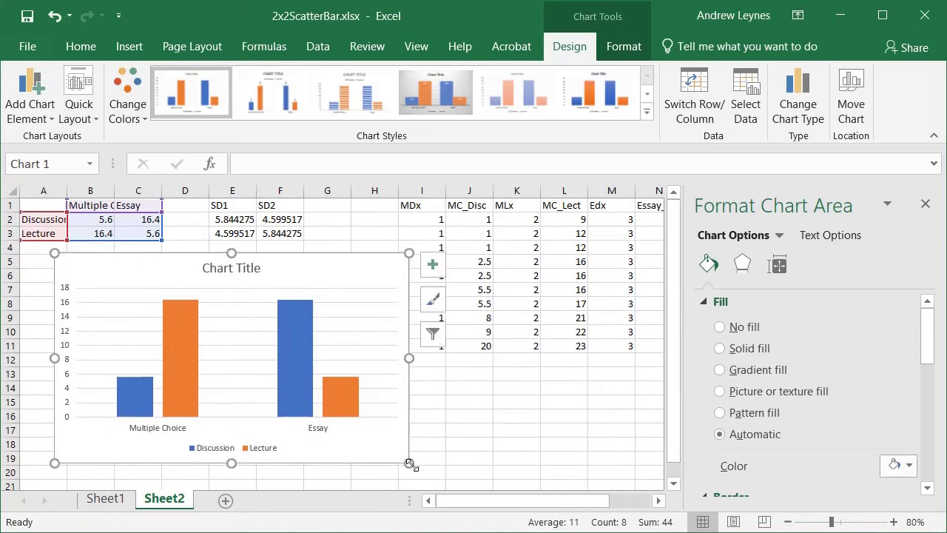
- Delete the title and the major horizontal gridlines from the column chart
left_click(236, 265)
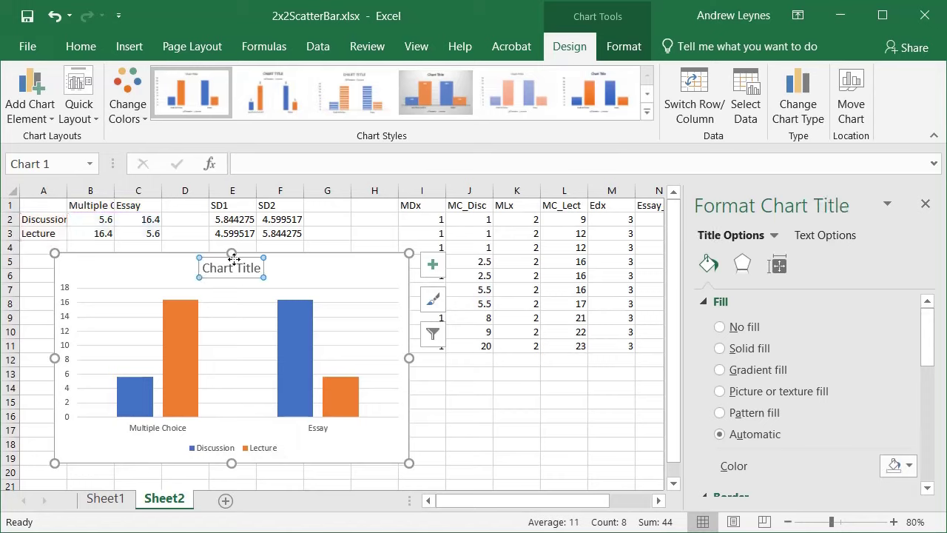
key("Delete")
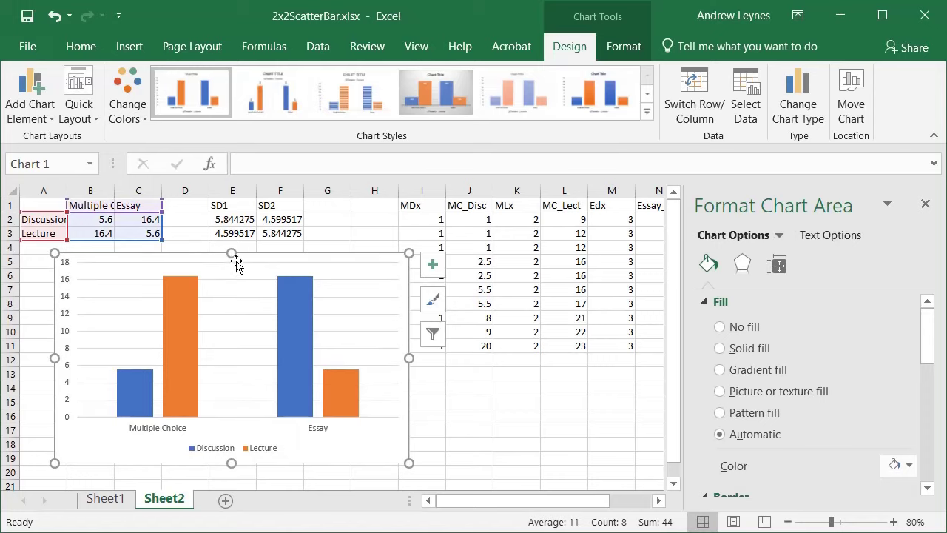
left_click(236, 266)
left_click(237, 283)
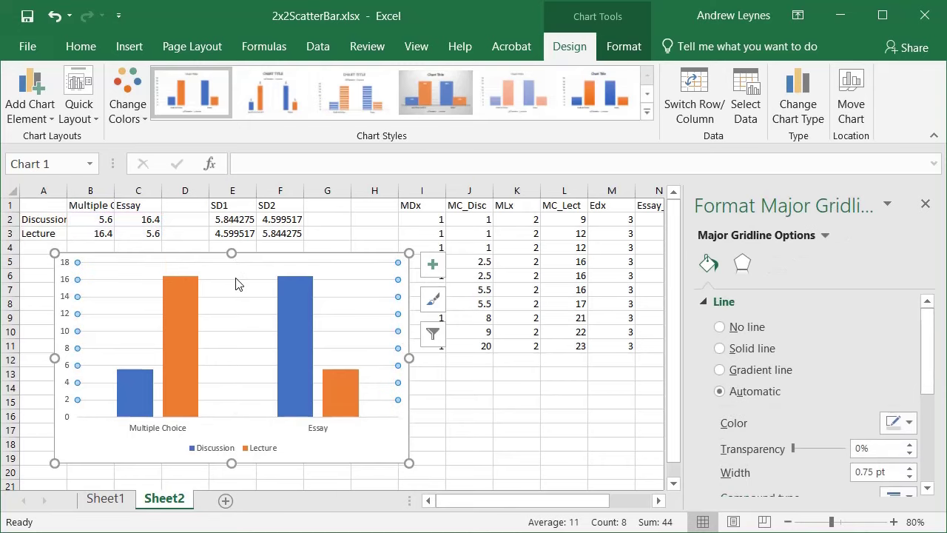
key("Delete")
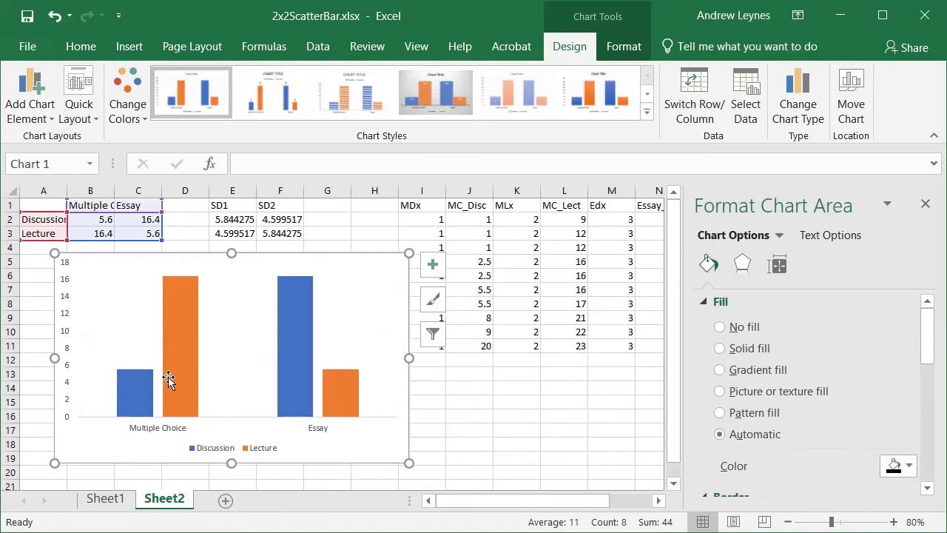
- Add error bars to the Discussion series and open their vertical error bar settings for direction, end style and amount
mouse_move(171, 380)
left_click(127, 390)
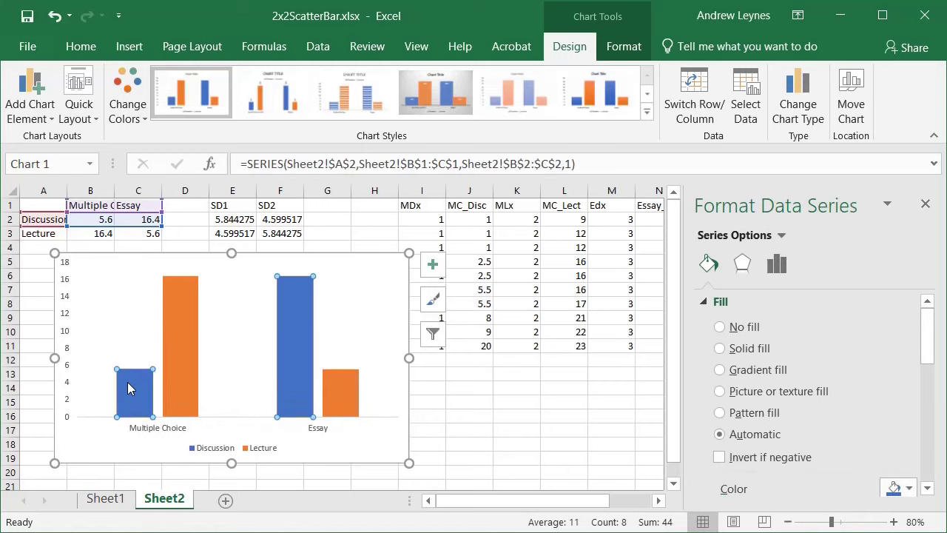
left_click(433, 260)
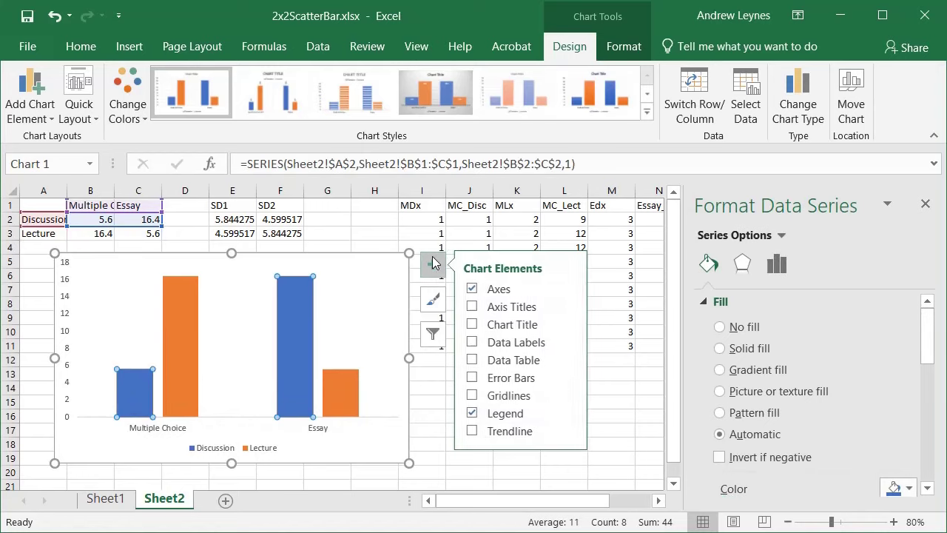
left_click(489, 378)
left_click(568, 377)
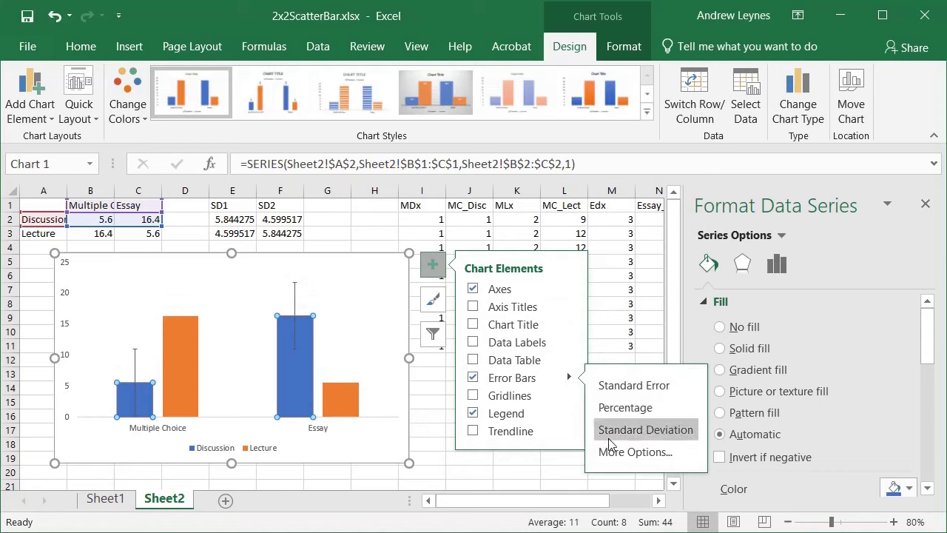
left_click(610, 452)
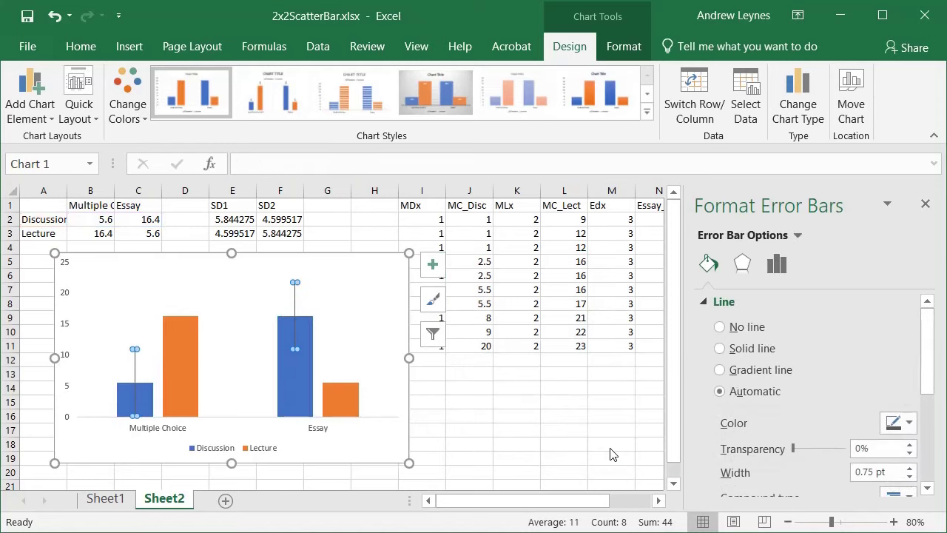
scroll(766, 405, "down", 5)
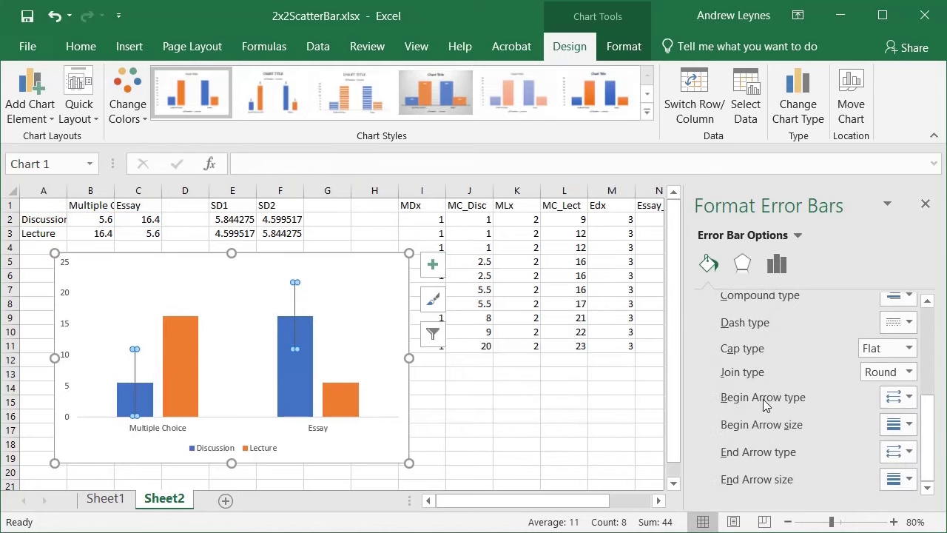
scroll(766, 404, "up", 5)
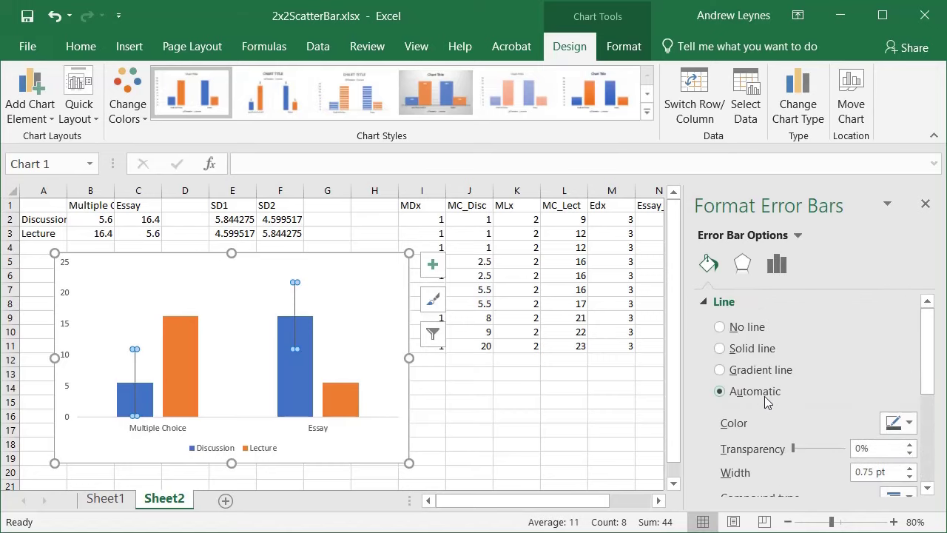
scroll(766, 402, "down", 5)
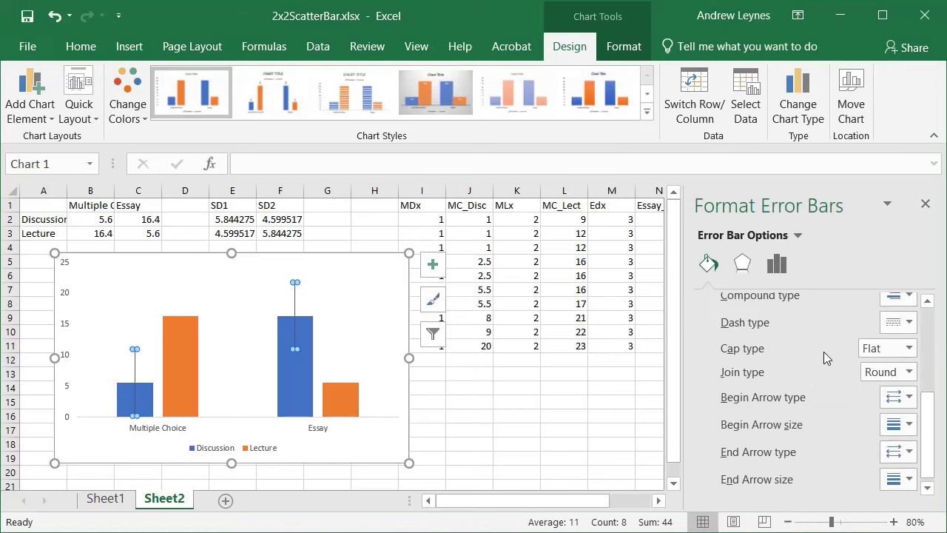
left_click(783, 269)
scroll(795, 372, "down", 5)
scroll(795, 372, "up", 5)
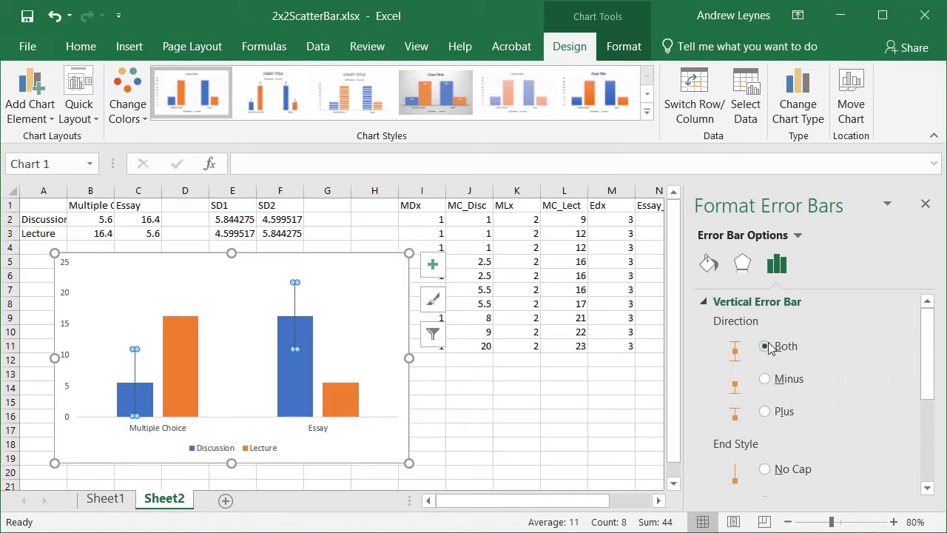
- Try the Plus direction for the Discussion error bars, and return the direction to Both
left_click(766, 412)
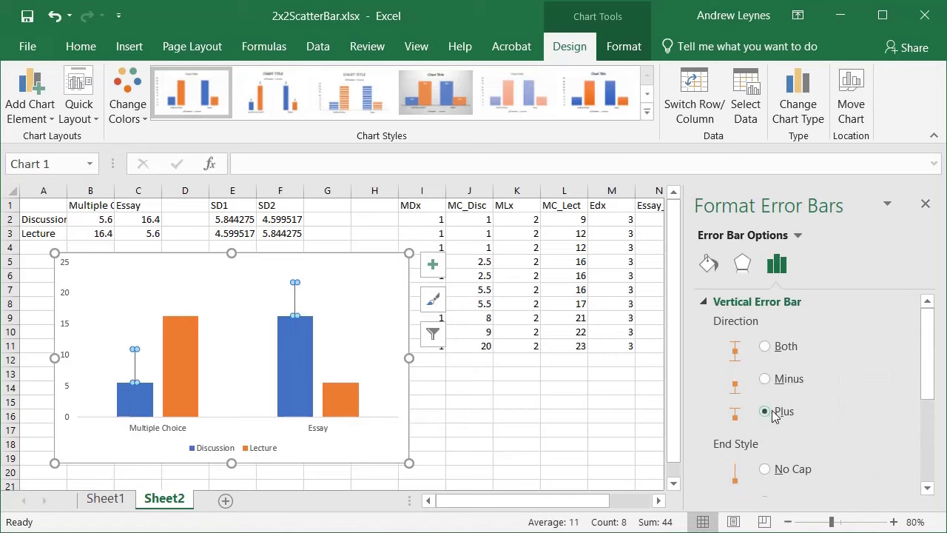
scroll(782, 420, "down", 3)
scroll(782, 421, "up", 4)
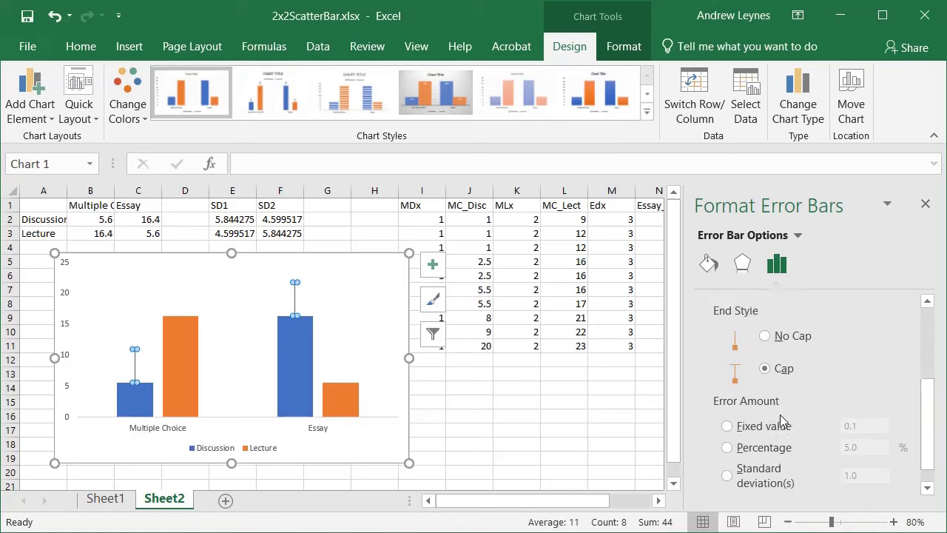
left_click(780, 356)
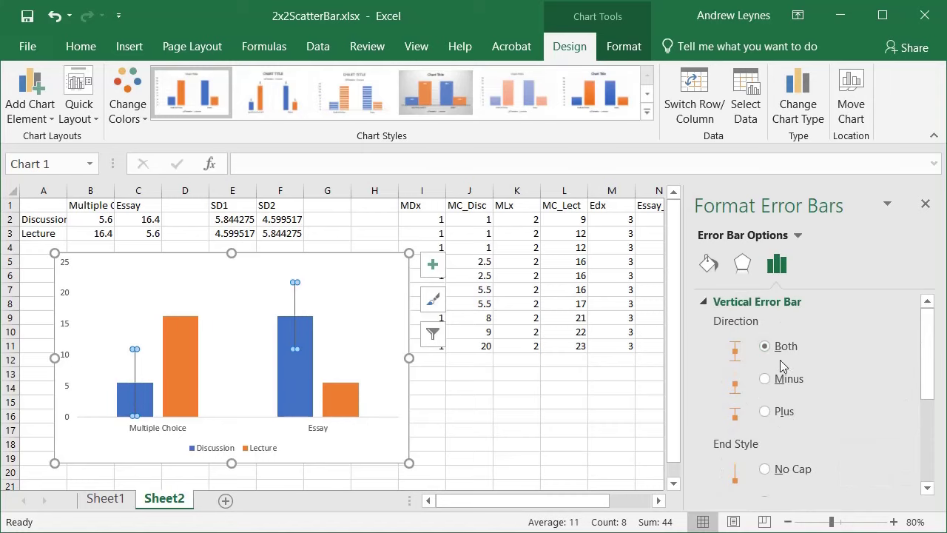
- Give the Discussion error bars custom positive and negative values from E2:F2 and set their direction to Plus
scroll(780, 360, "down", 3)
left_click(751, 485)
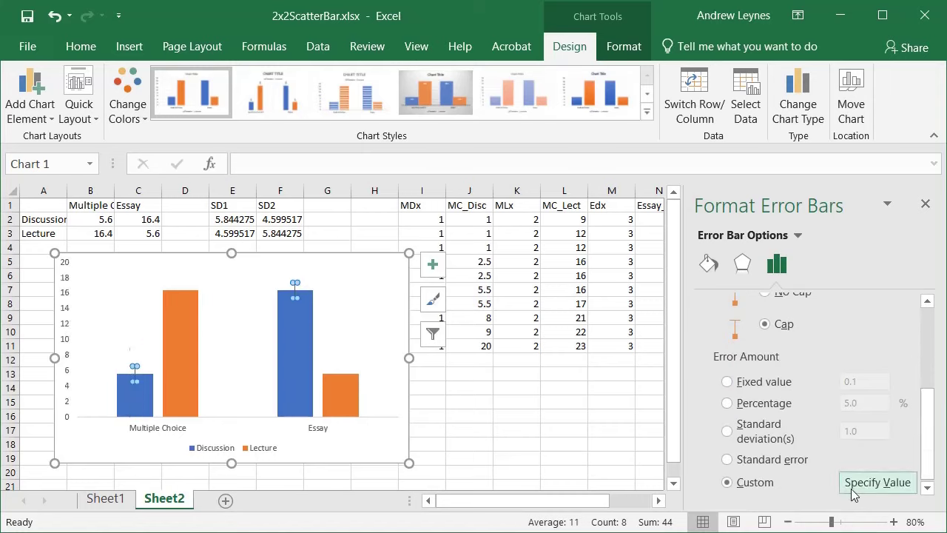
left_click(878, 482)
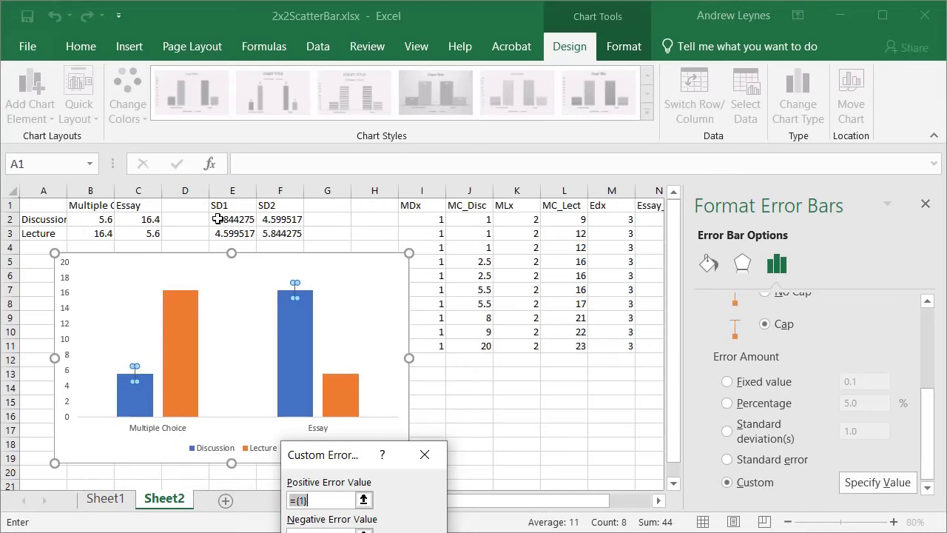
left_click_drag(218, 219, 275, 220)
key("Tab")
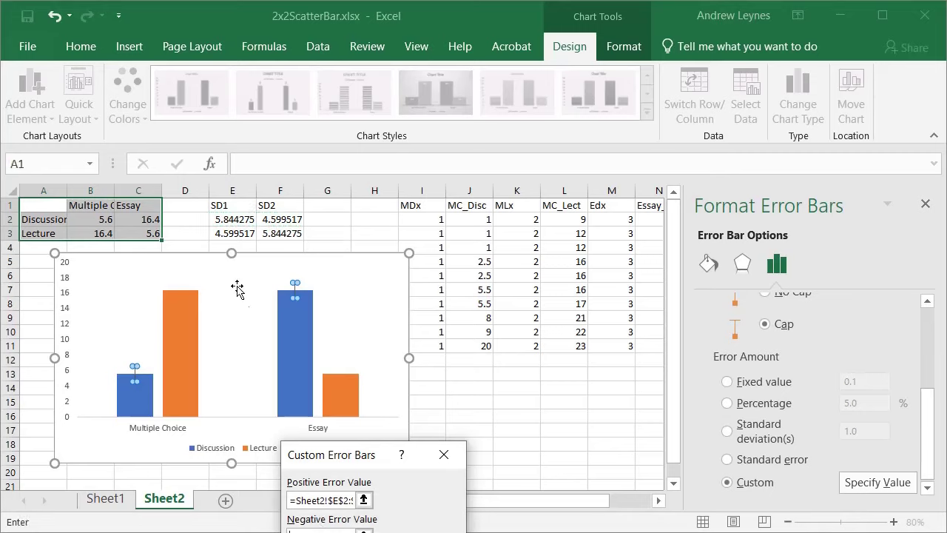
left_click_drag(222, 220, 302, 221)
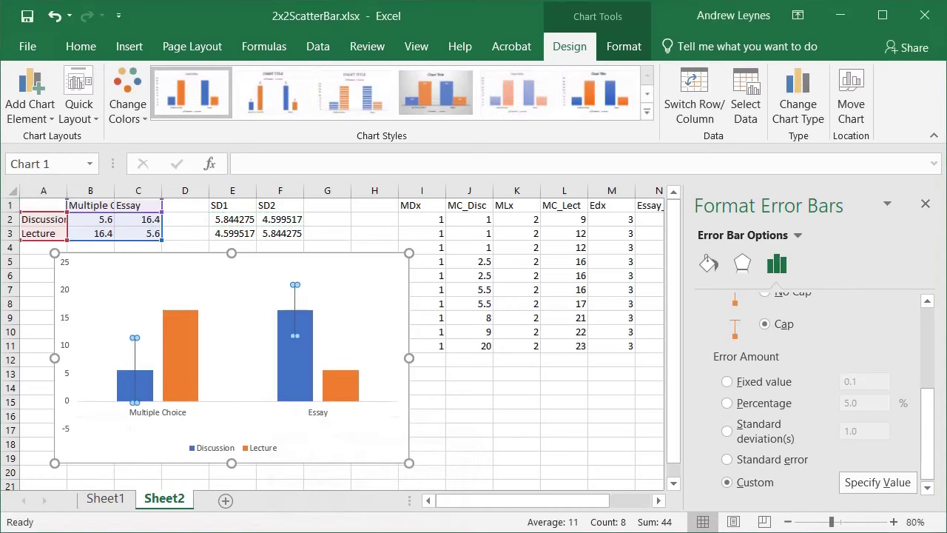
key("Return")
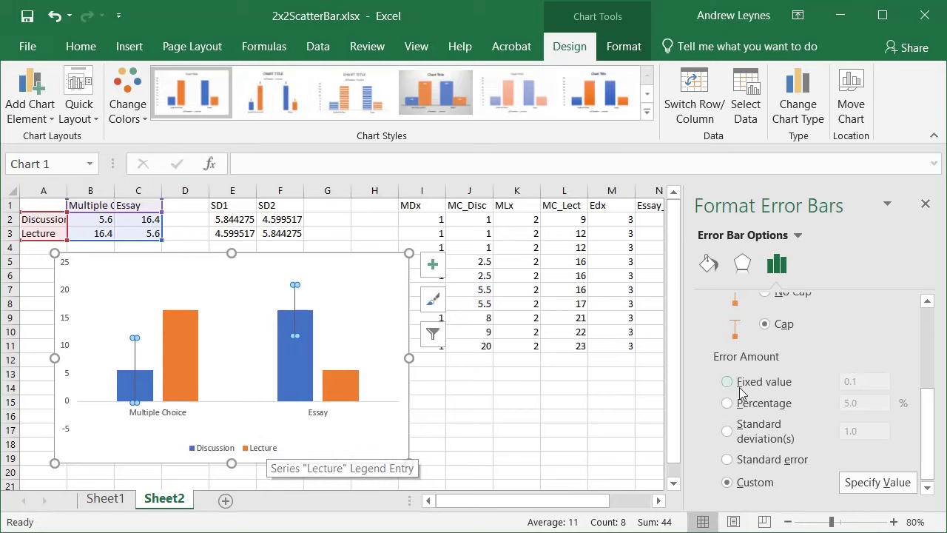
scroll(823, 334, "up", 3)
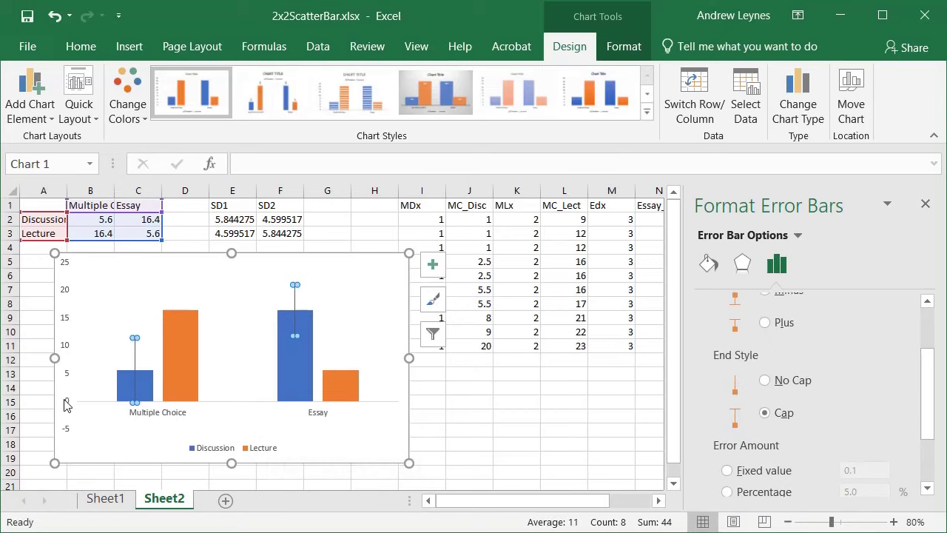
left_click(772, 325)
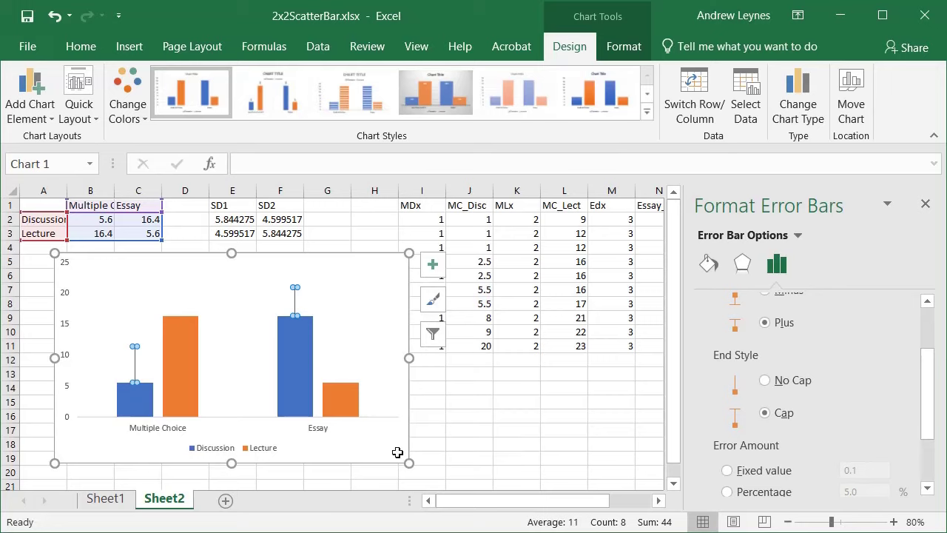
- Set the columns' gap width to 249% and add error bars to the Lecture series, opening their formatting options
left_click(178, 375)
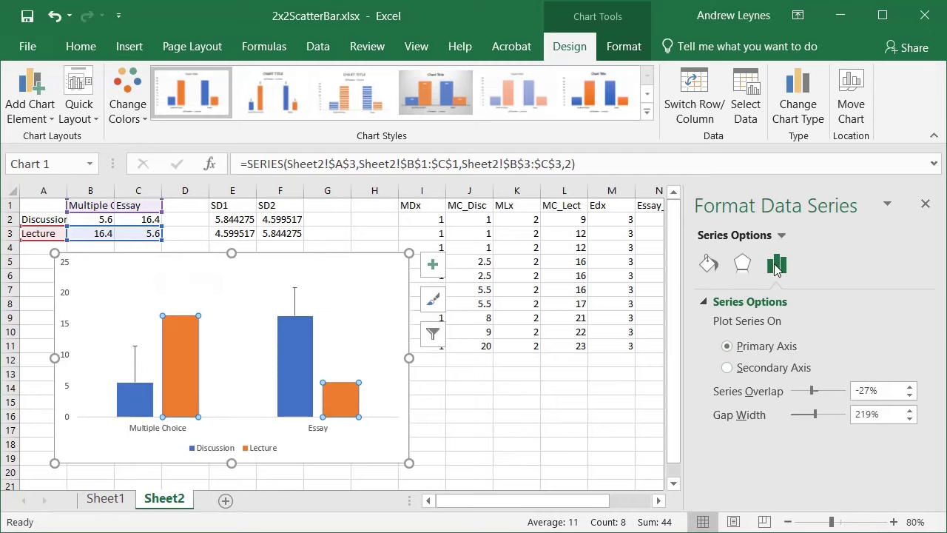
left_click_drag(814, 414, 802, 419)
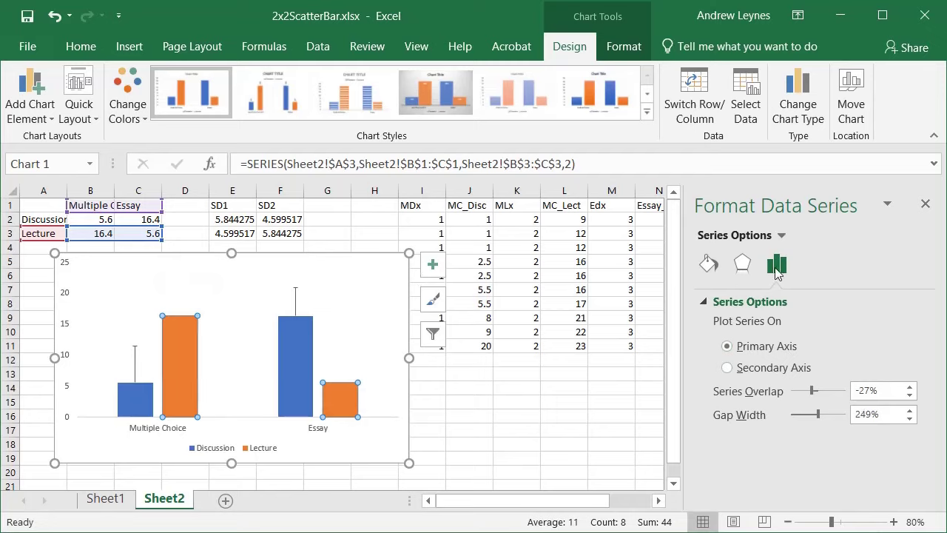
left_click(709, 266)
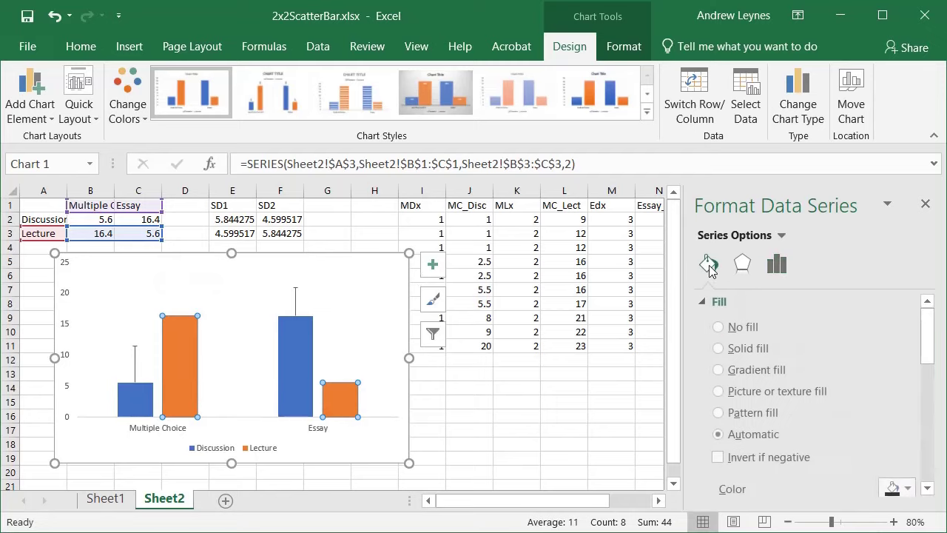
left_click(433, 273)
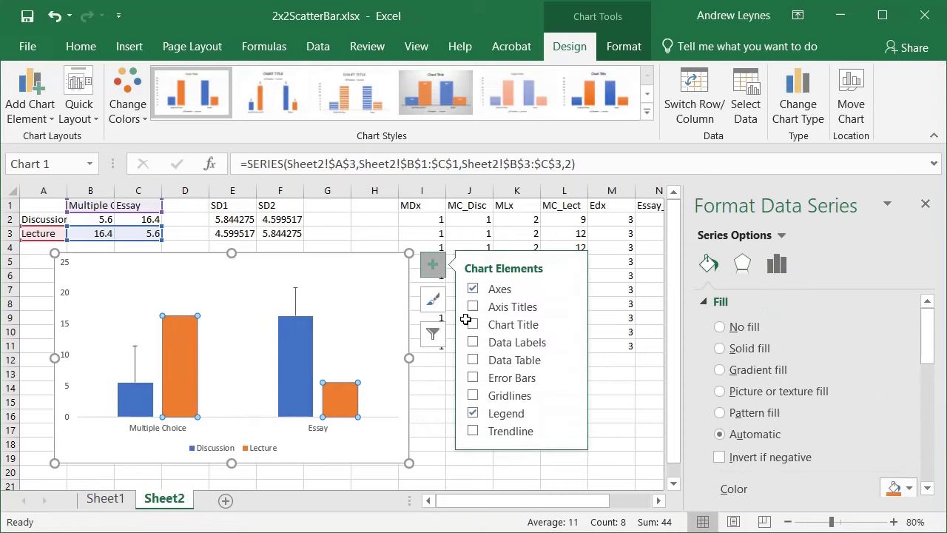
left_click(473, 378)
left_click(569, 377)
left_click(634, 451)
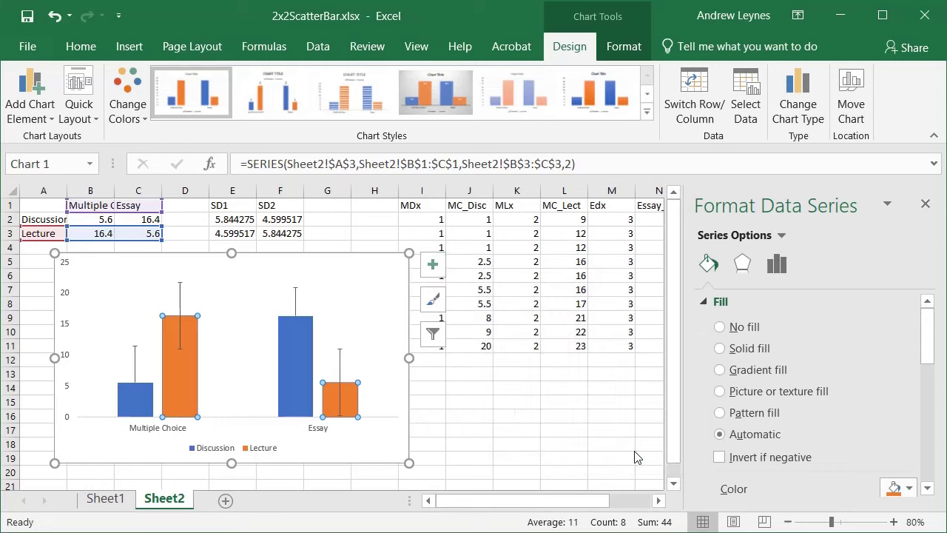
- Set the direction of the Lecture series' vertical error bars to Plus
scroll(783, 392, "down", 3)
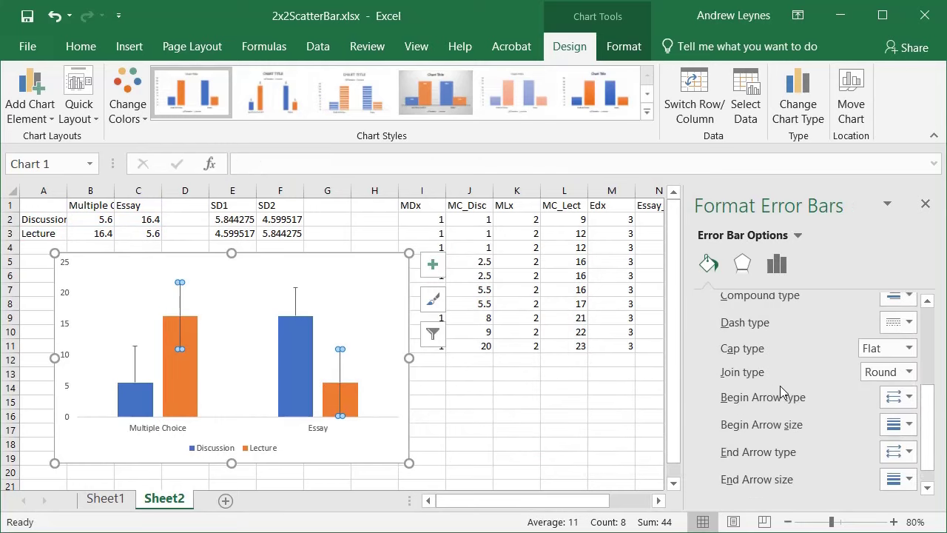
scroll(783, 392, "up", 3)
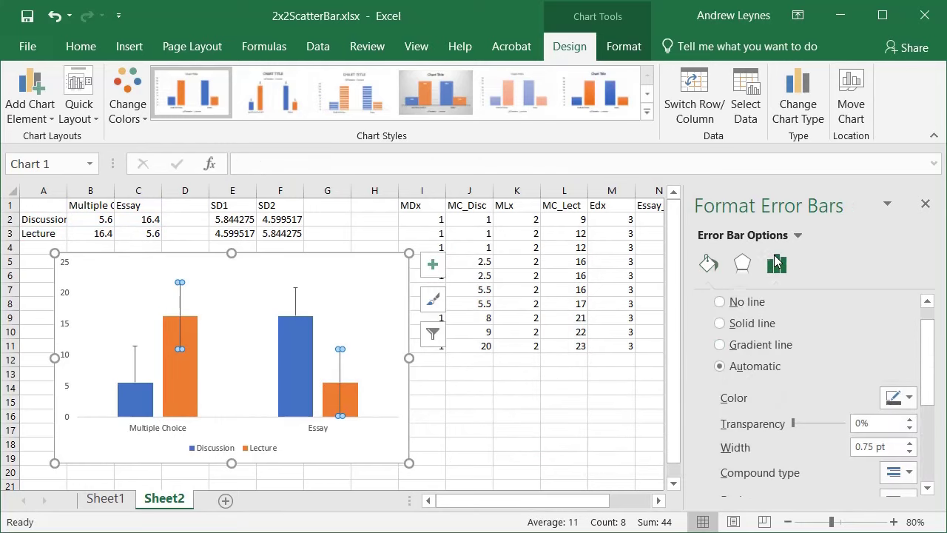
left_click(776, 263)
left_click(767, 388)
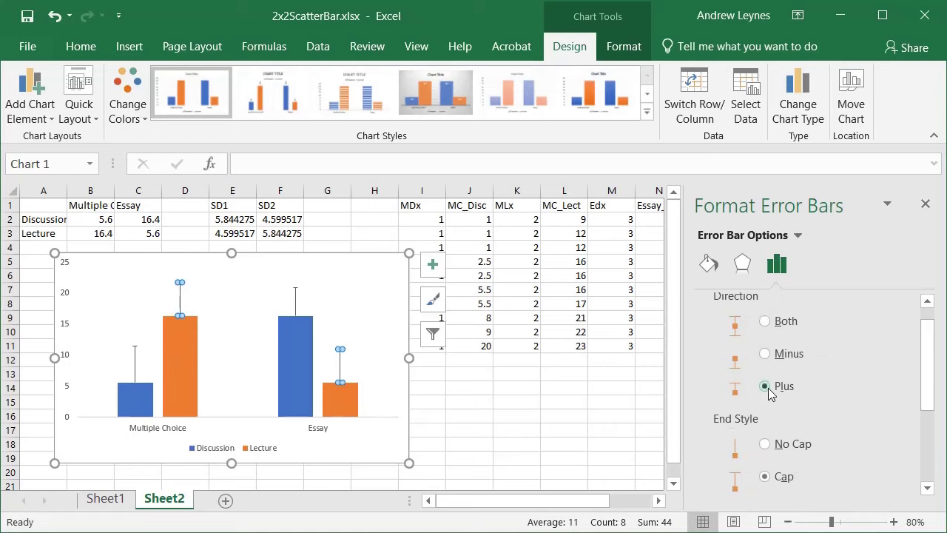
- Switch the Lecture error bars to a custom amount, using E3:F3 for both the positive and negative values
scroll(773, 392, "down", 3)
left_click(756, 481)
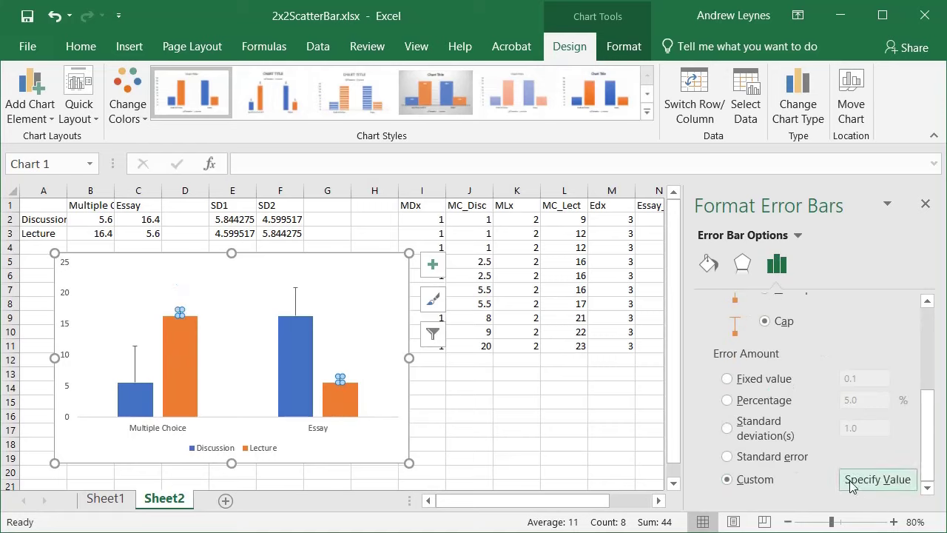
left_click(877, 480)
left_click_drag(219, 232, 277, 234)
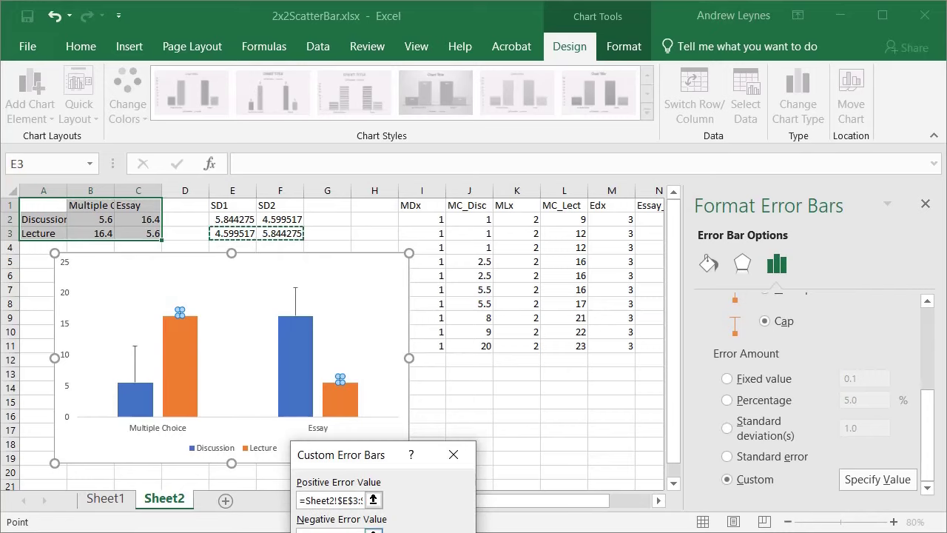
key("Tab")
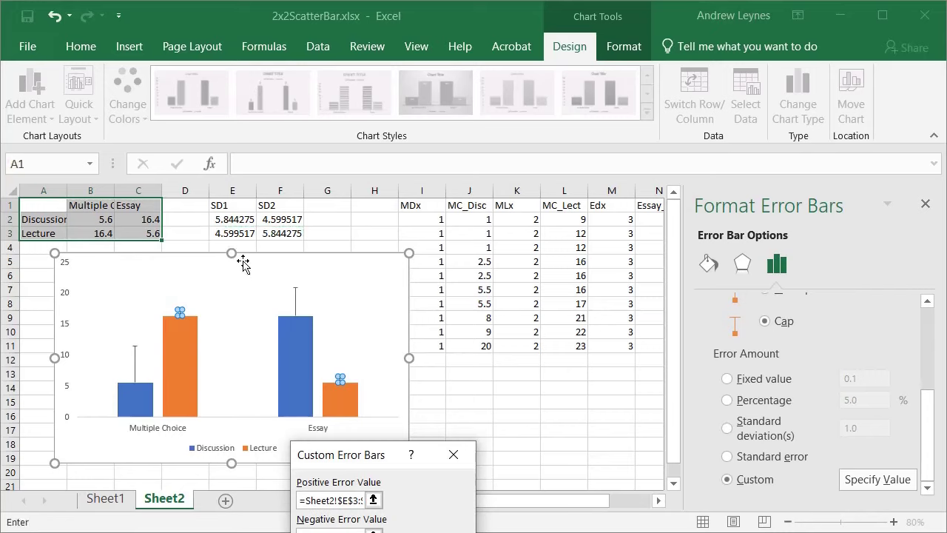
left_click_drag(232, 234, 277, 233)
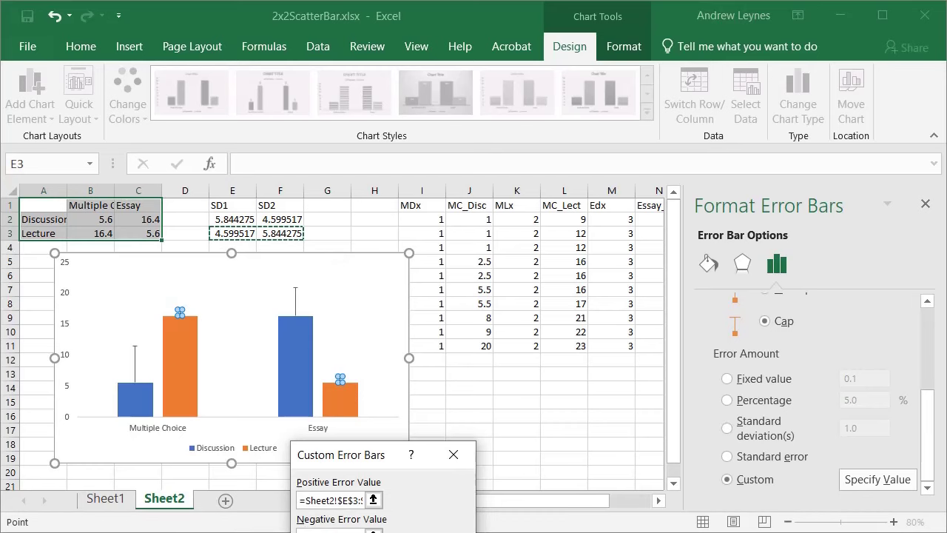
key("Return")
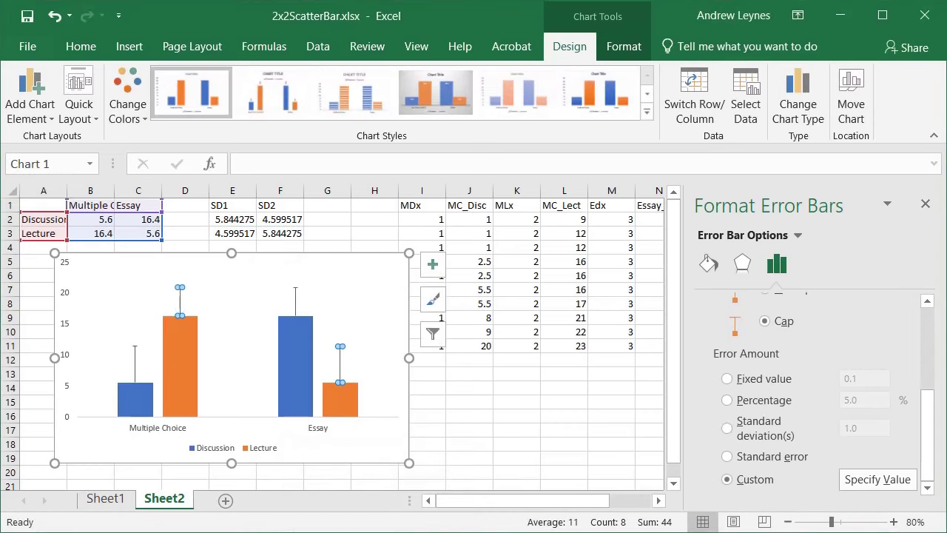
left_click(542, 437)
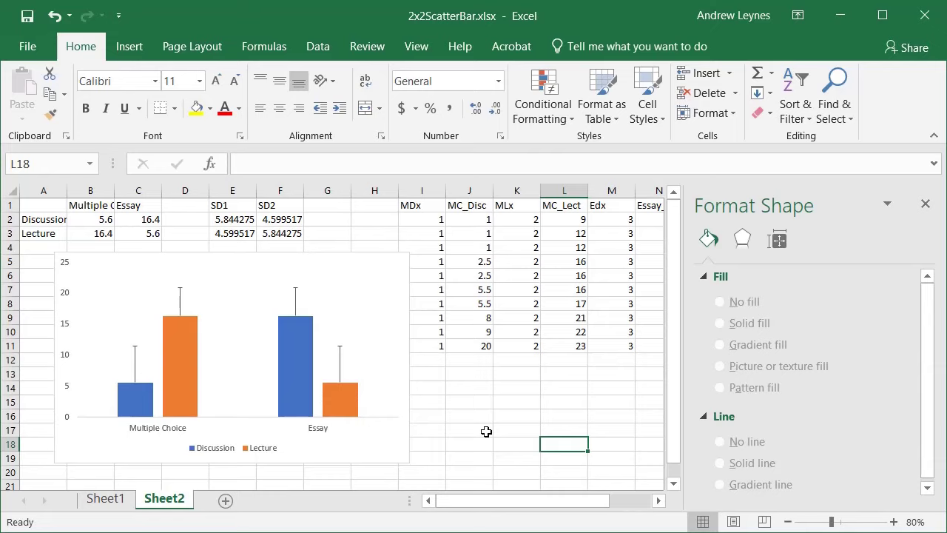
key("ctrl+z")
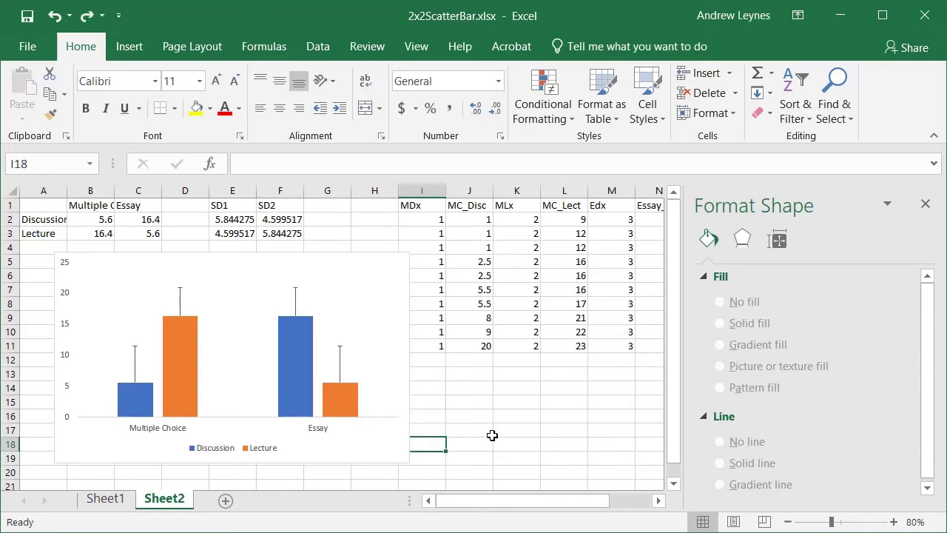
- Add a data series named MCD to the chart, taking its values from the MC_Disc scores in J2:J11
left_click(392, 381)
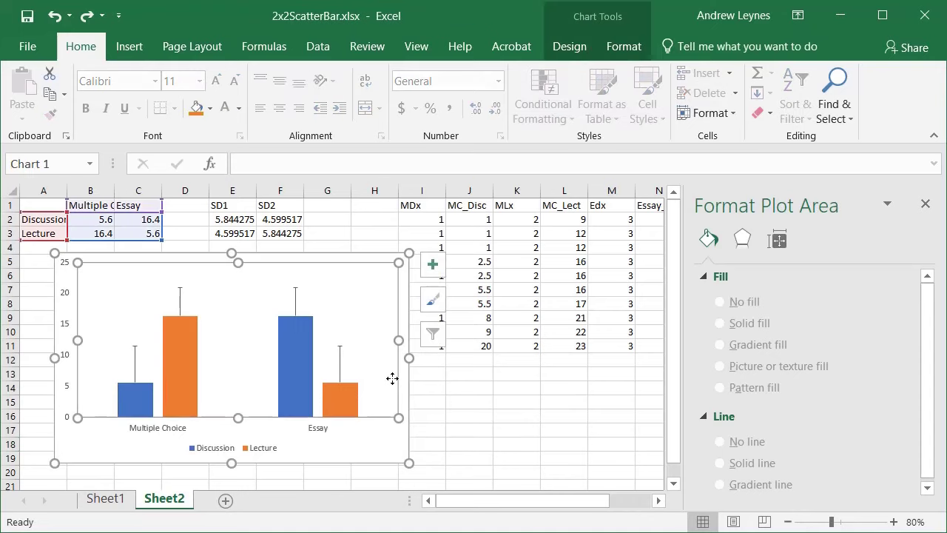
left_click(404, 387)
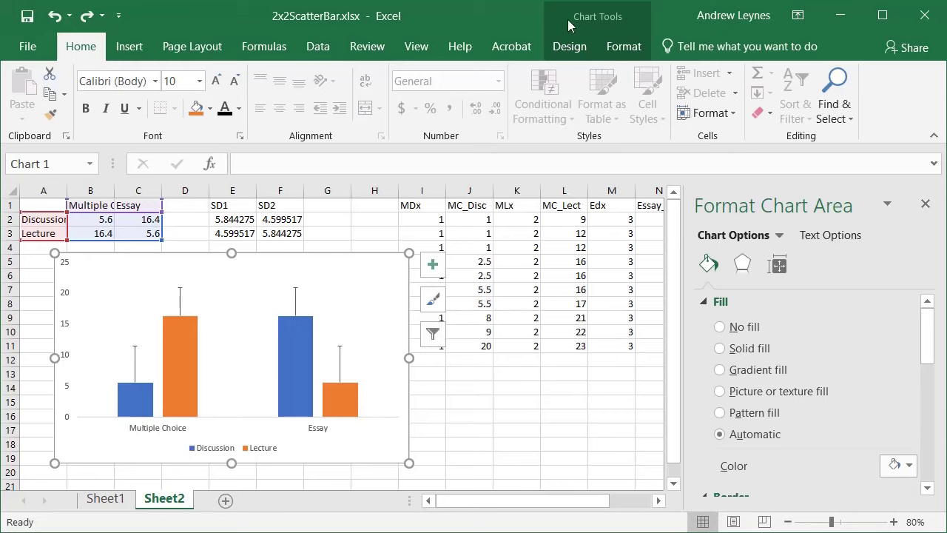
left_click(558, 47)
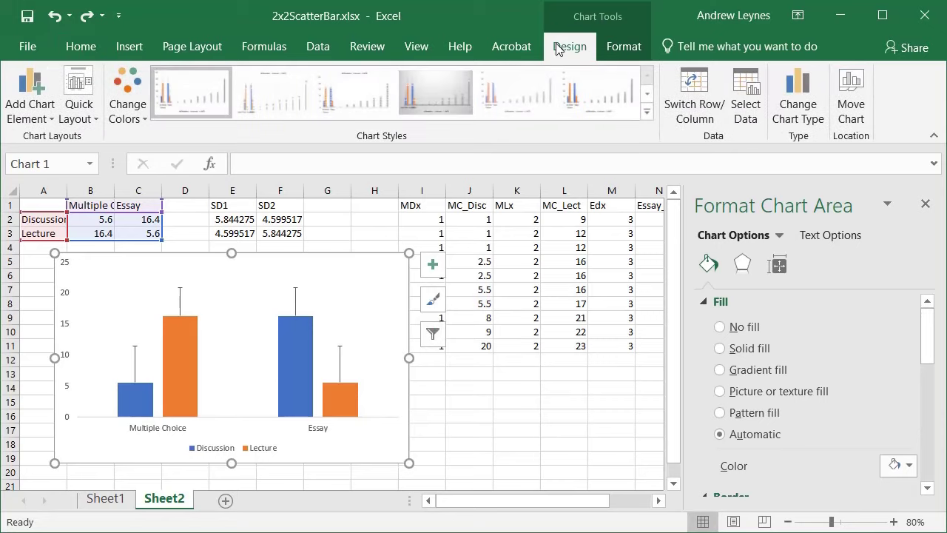
left_click(742, 104)
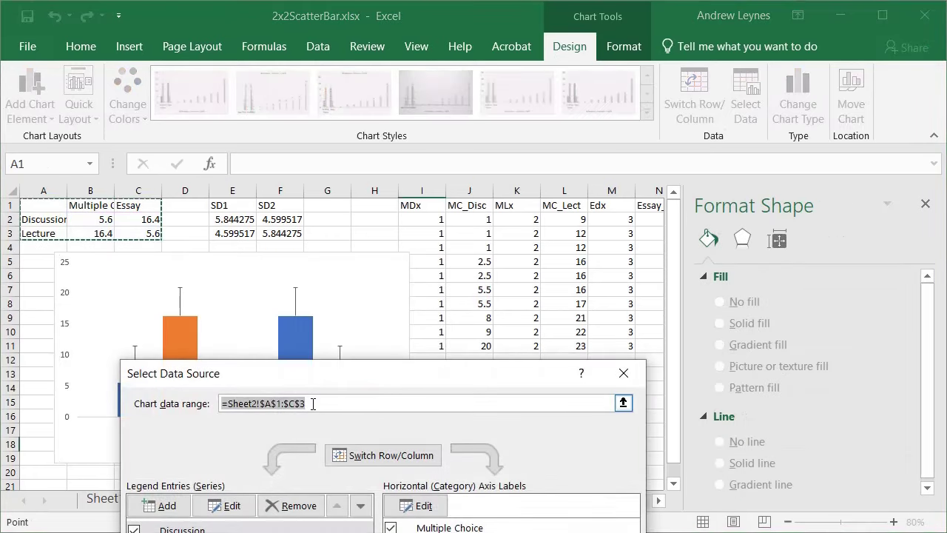
left_click(158, 506)
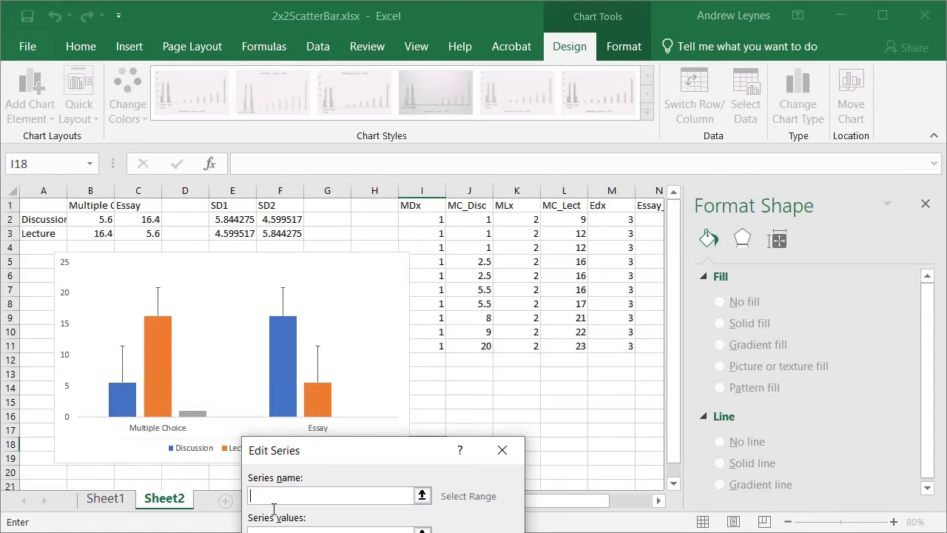
type("MCD")
left_click(279, 530)
key("BackSpace")
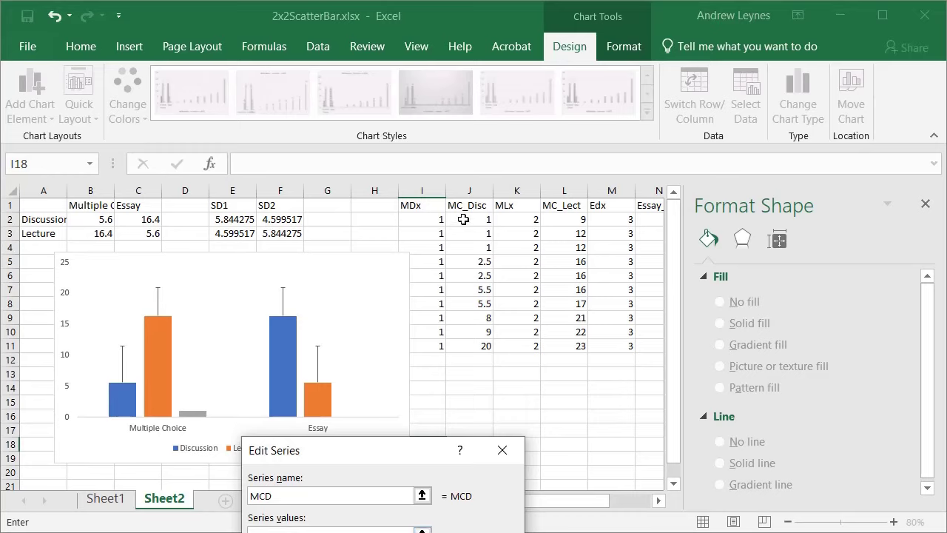
left_click_drag(461, 219, 462, 351)
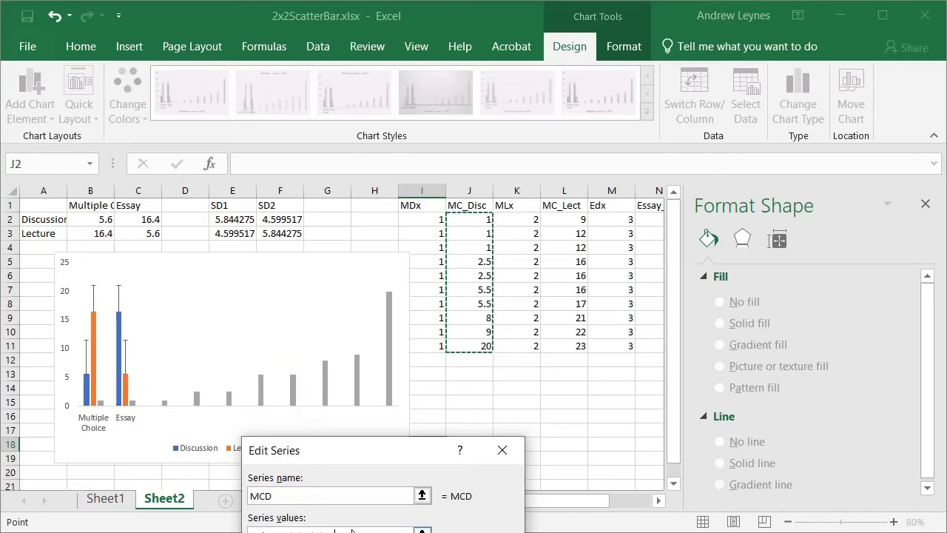
key("Return")
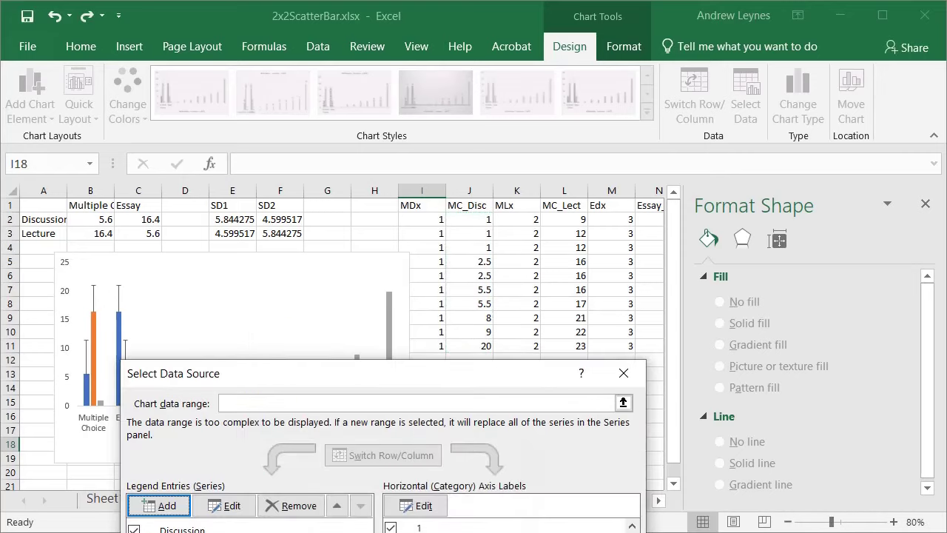
key("Return")
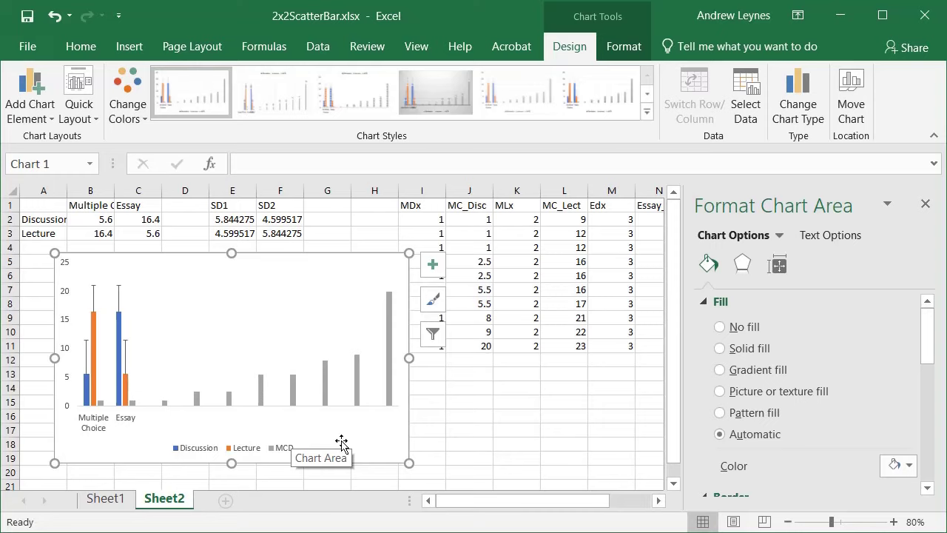
- Change the MCD series' chart type to Scatter, keeping Discussion and Lecture as clustered columns
left_click(391, 325)
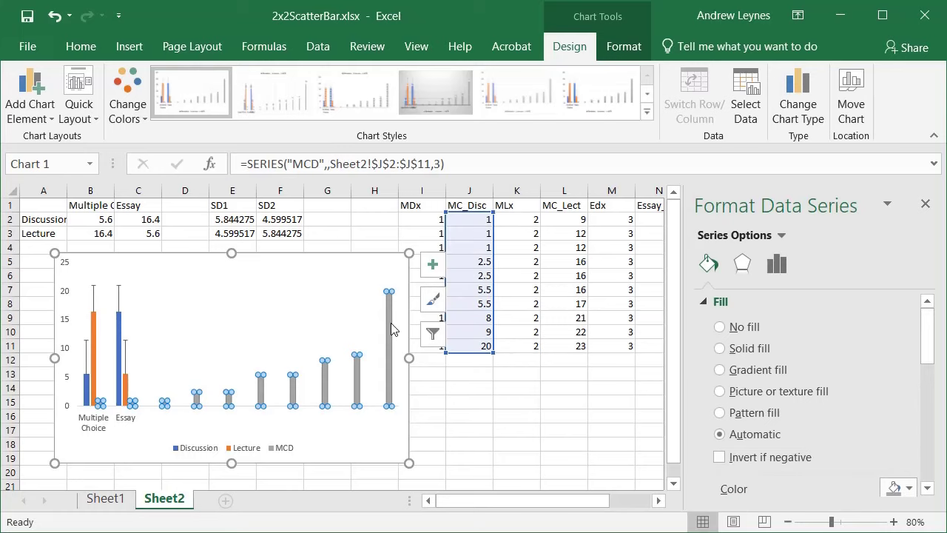
left_click(797, 111)
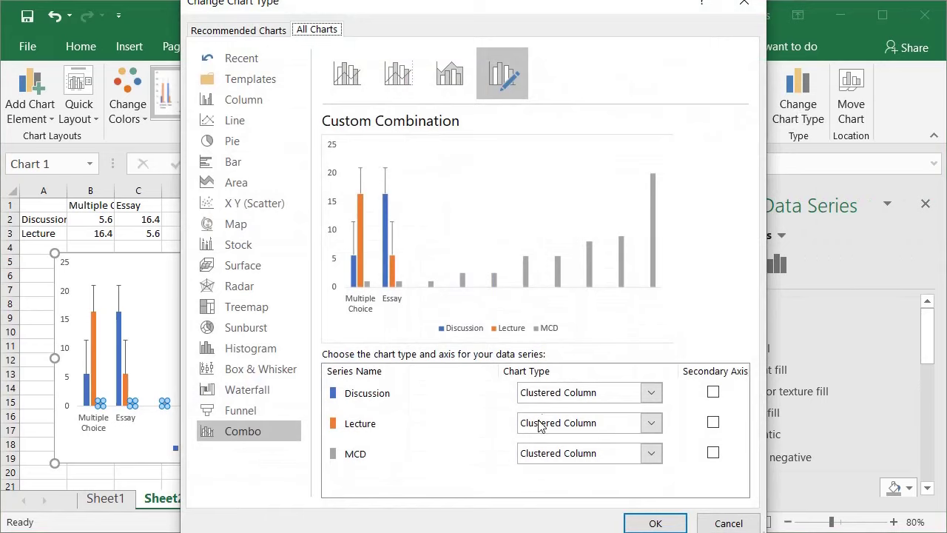
left_click(544, 462)
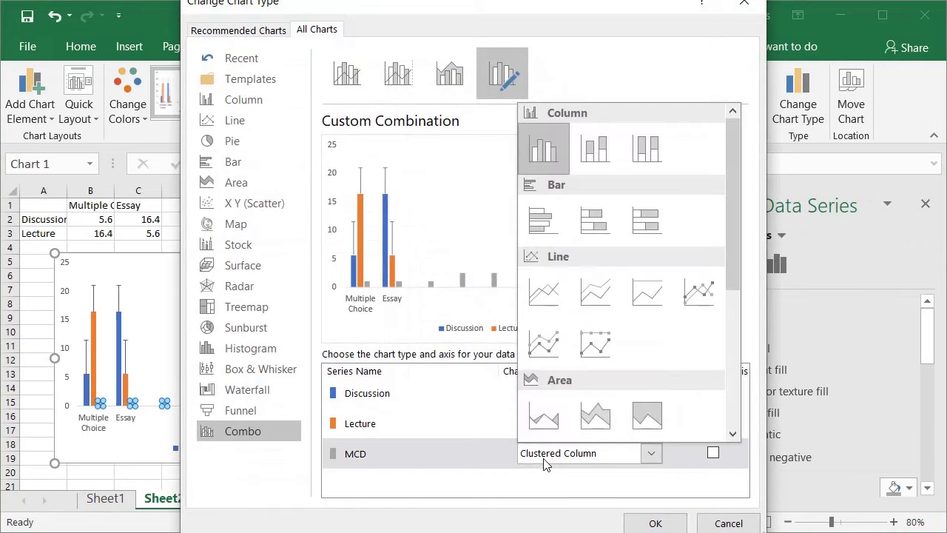
scroll(570, 345, "down", 5)
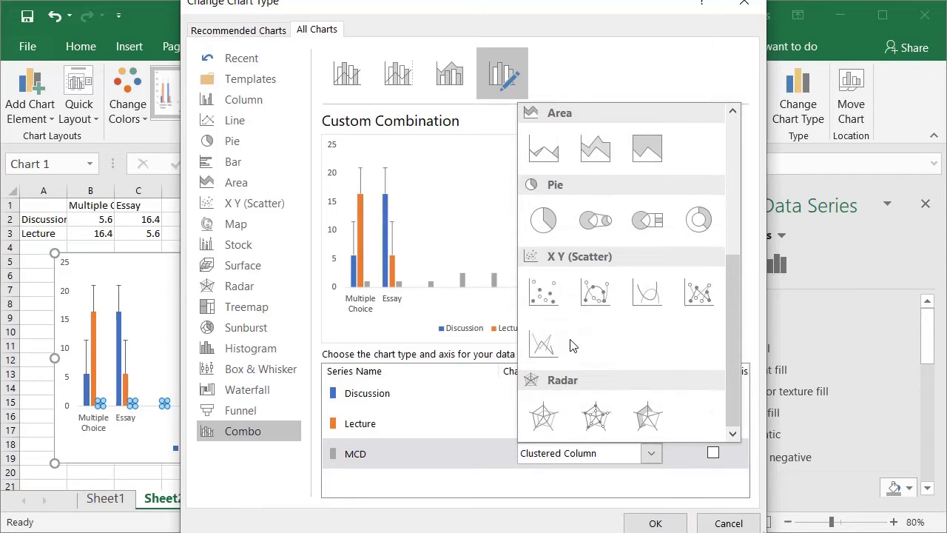
left_click(542, 295)
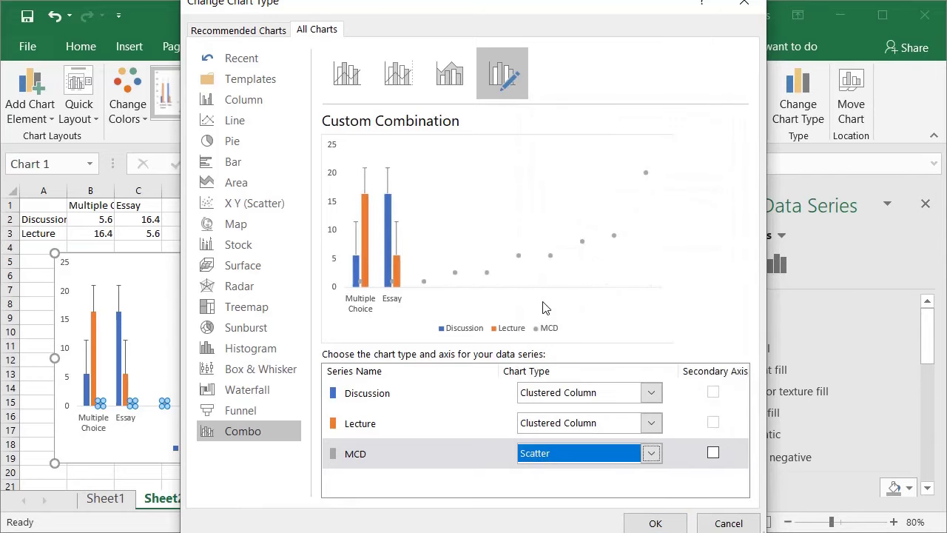
left_click(655, 523)
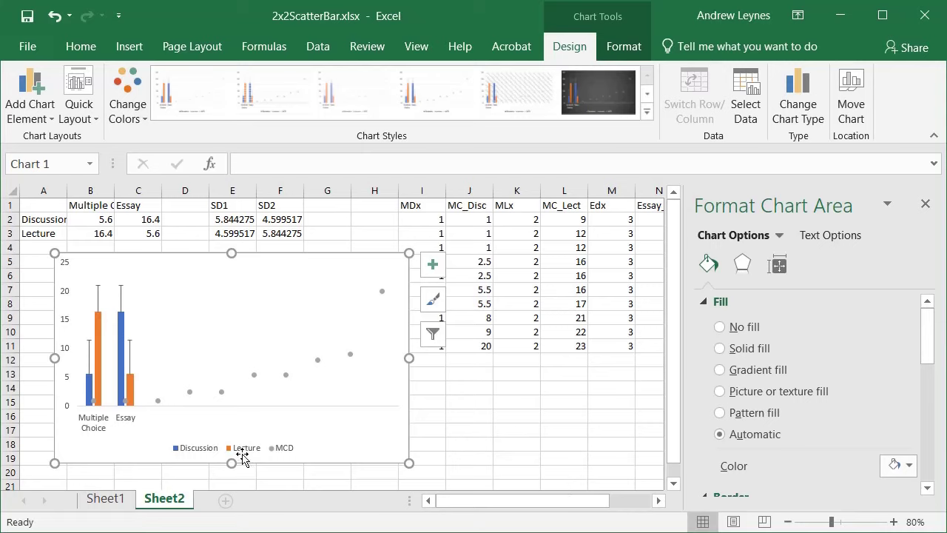
- Edit the MCD series to take its X values from the MDx column, Sheet2 cells I2:I11
left_click(222, 394)
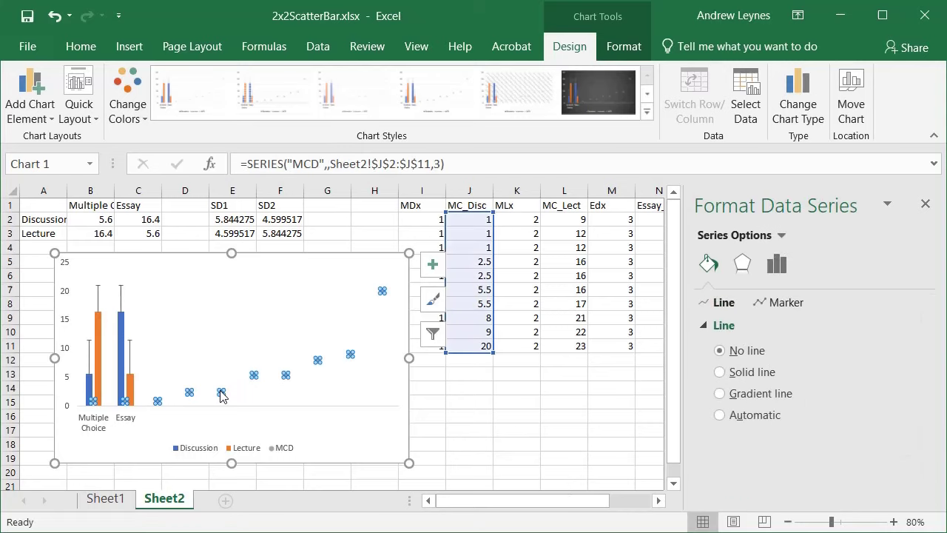
left_click(746, 93)
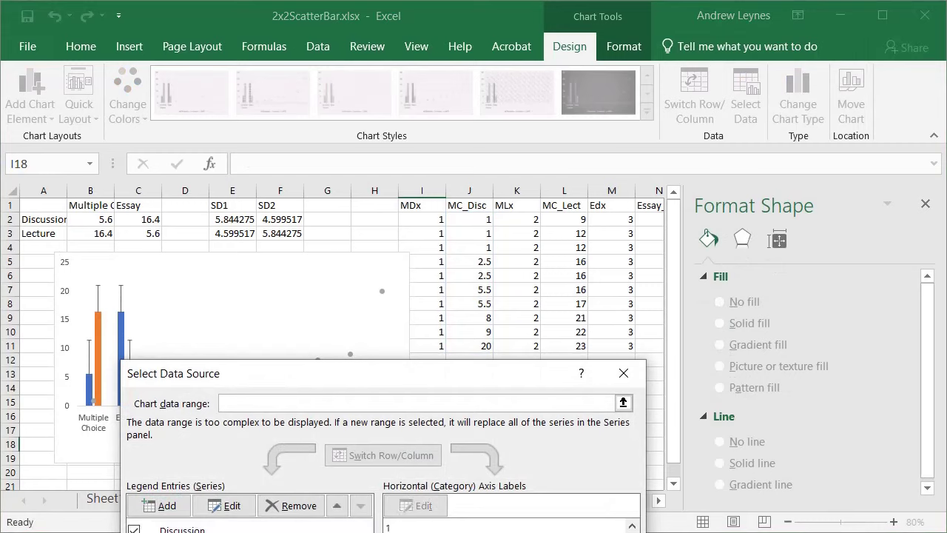
left_click(222, 506)
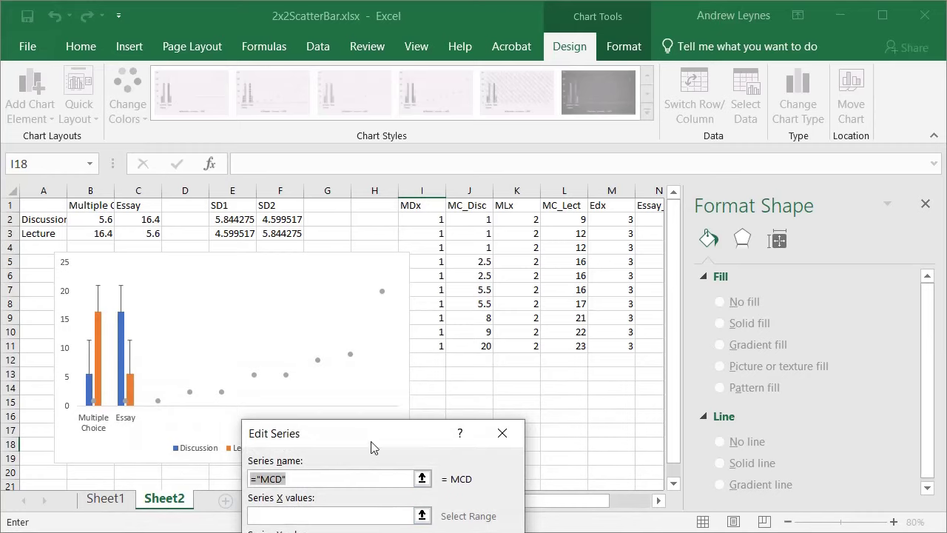
left_click_drag(372, 438, 380, 337)
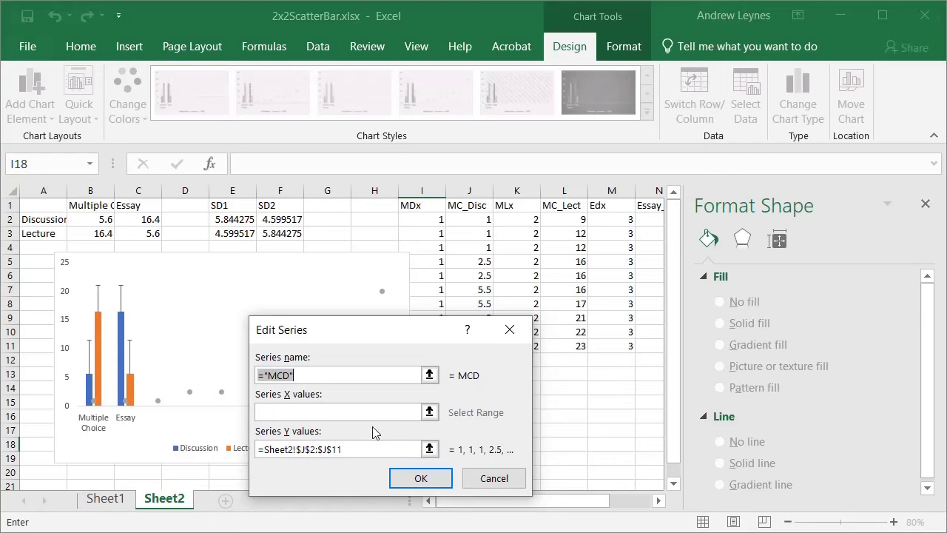
left_click(287, 413)
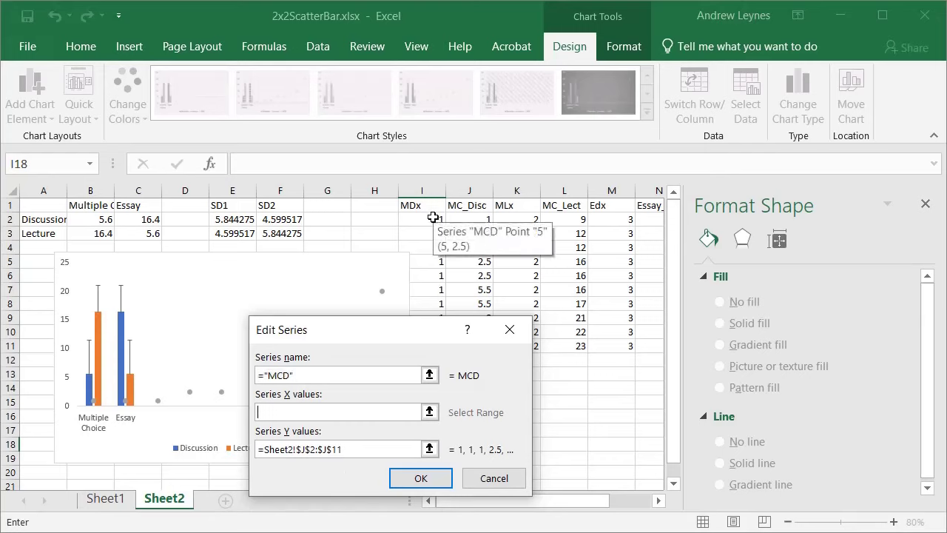
left_click_drag(426, 218, 424, 349)
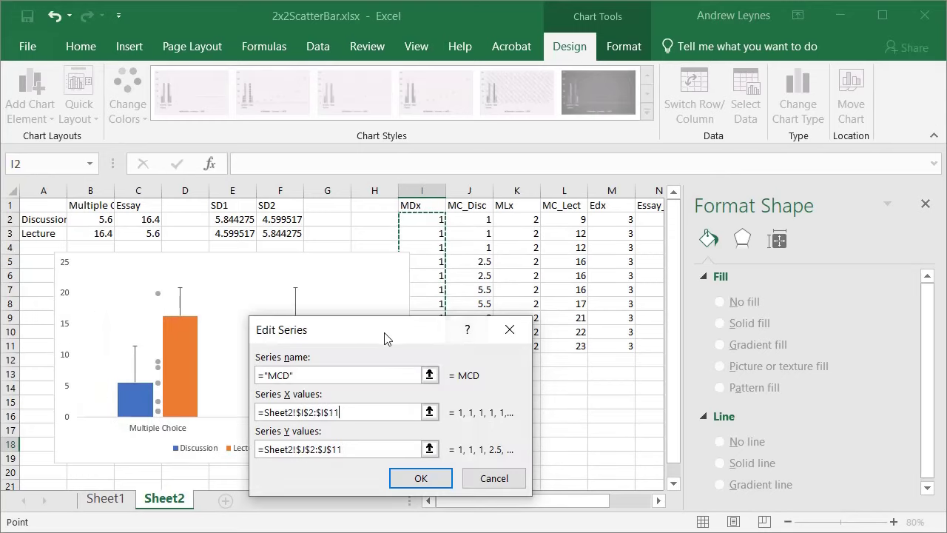
left_click_drag(387, 277, 240, 291)
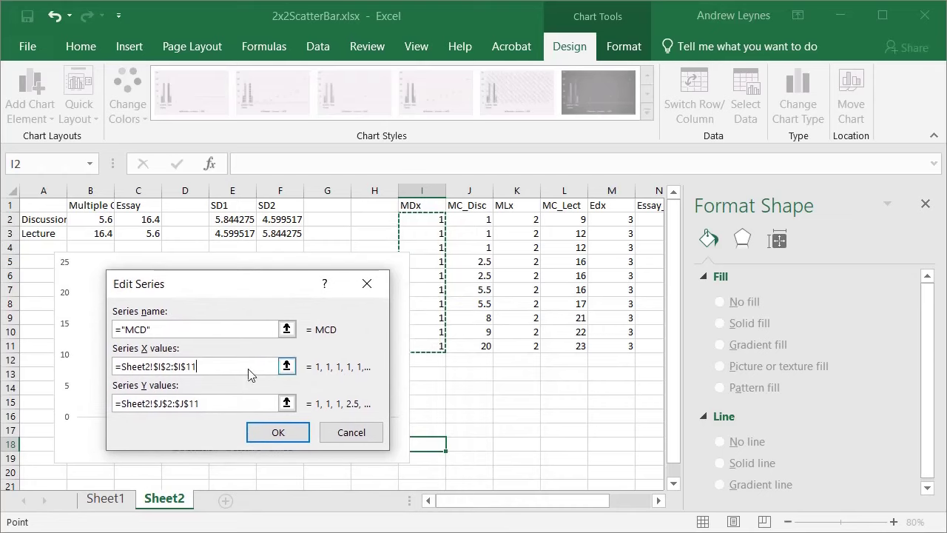
left_click(268, 439)
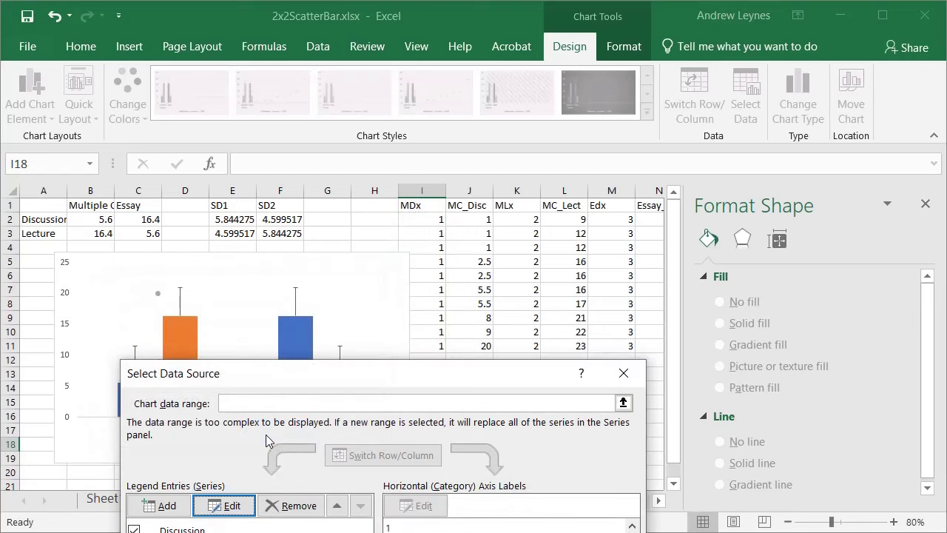
key("Return")
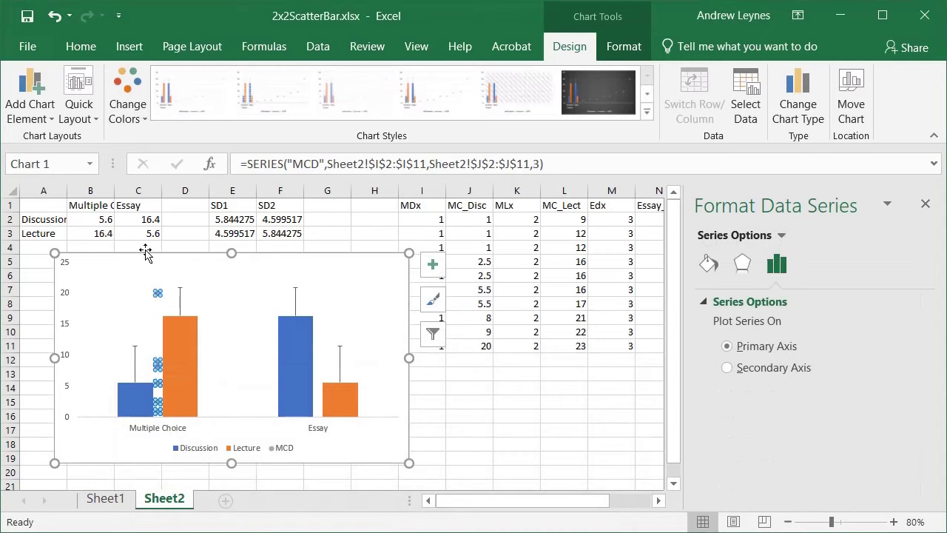
- Set the first MDx value in cell I2 to 0.86 to shift its data point horizontally
left_click(131, 288)
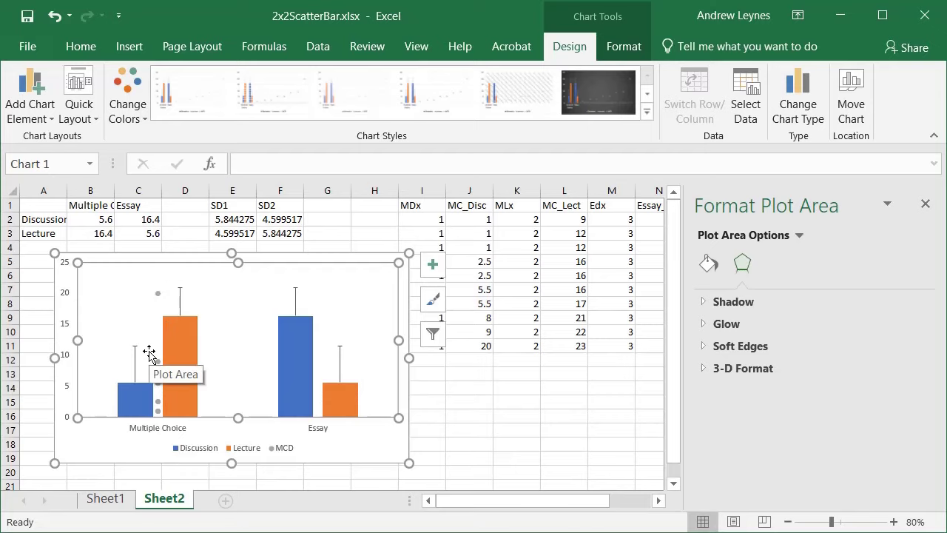
left_click(419, 222)
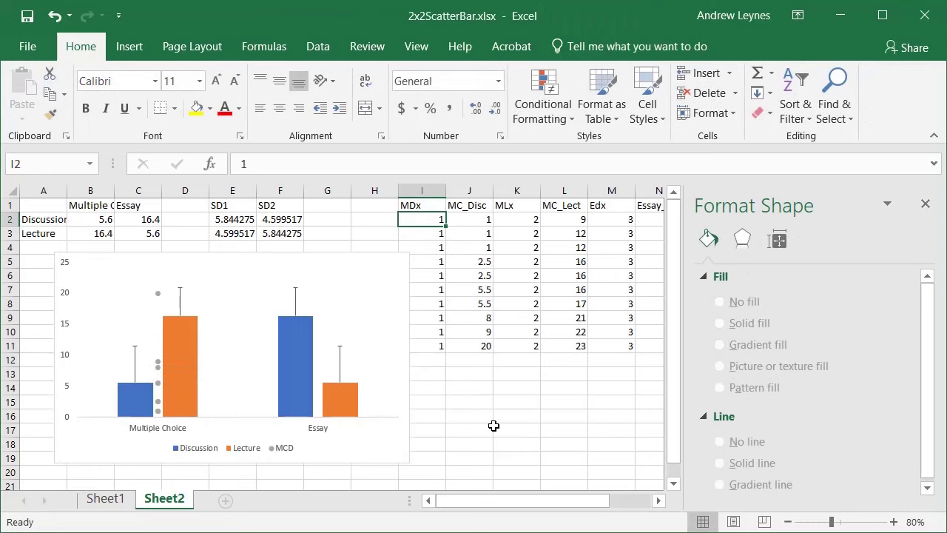
type("0.86")
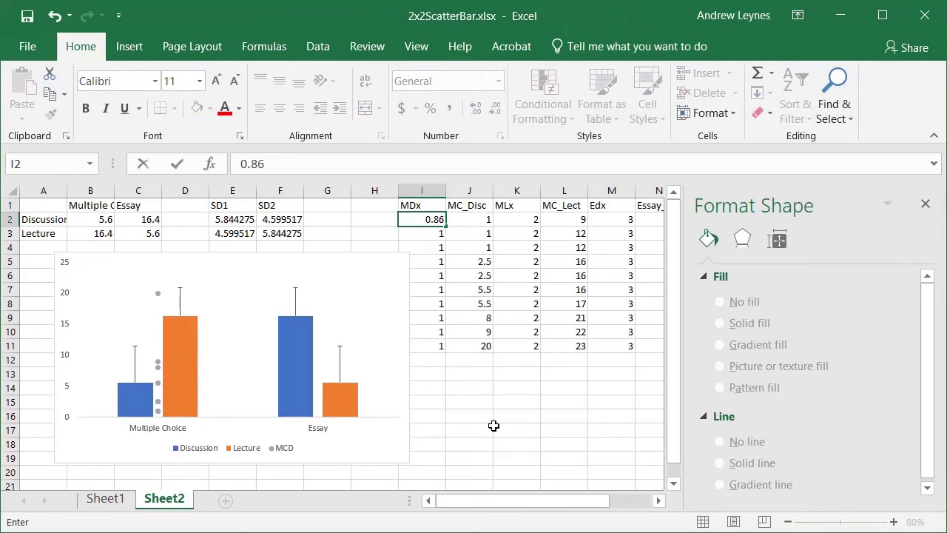
key("Return")
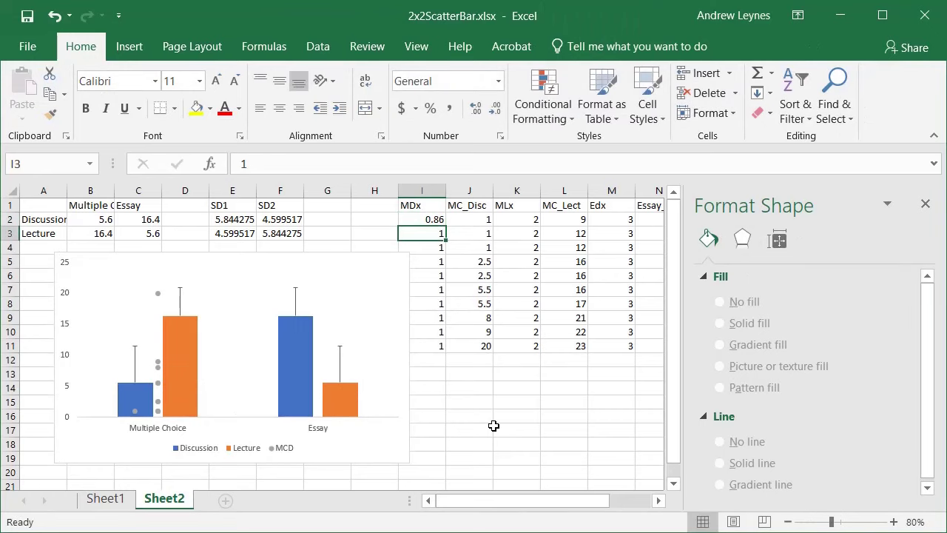
- Copy the 0.86 from I2 into the remaining MDx cells, I3:I11
key("Down")
key("Up")
key("Up")
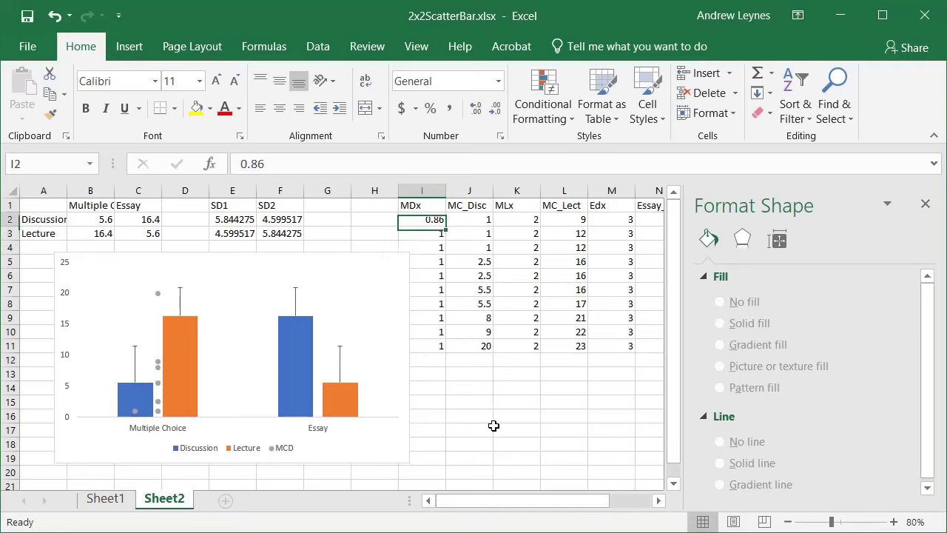
key("ctrl+c")
key("Down")
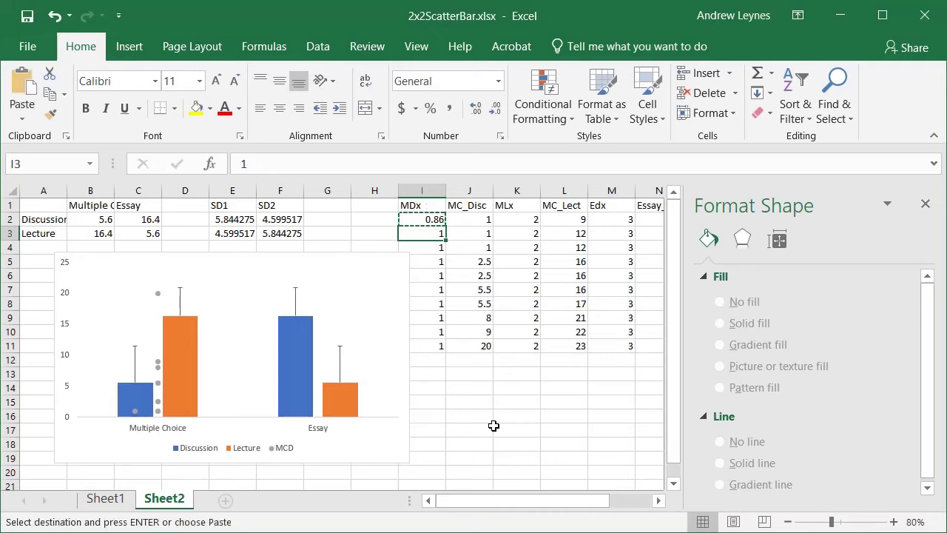
key("shift+Down")
key("shift+Down")
key("shift+Down")
key("shift+Down")
key("shift+Down")
key("shift+Down")
key("shift+Down")
key("shift+Down")
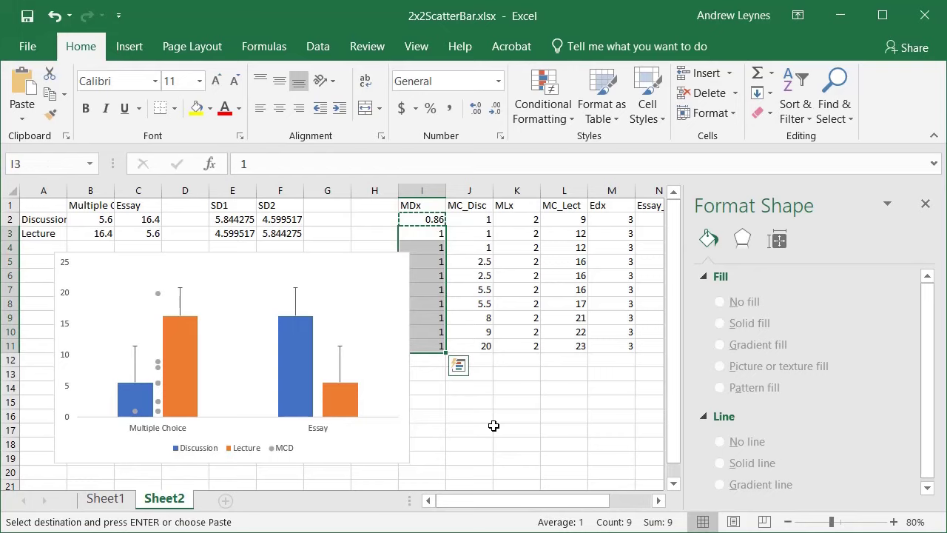
key("ctrl+v")
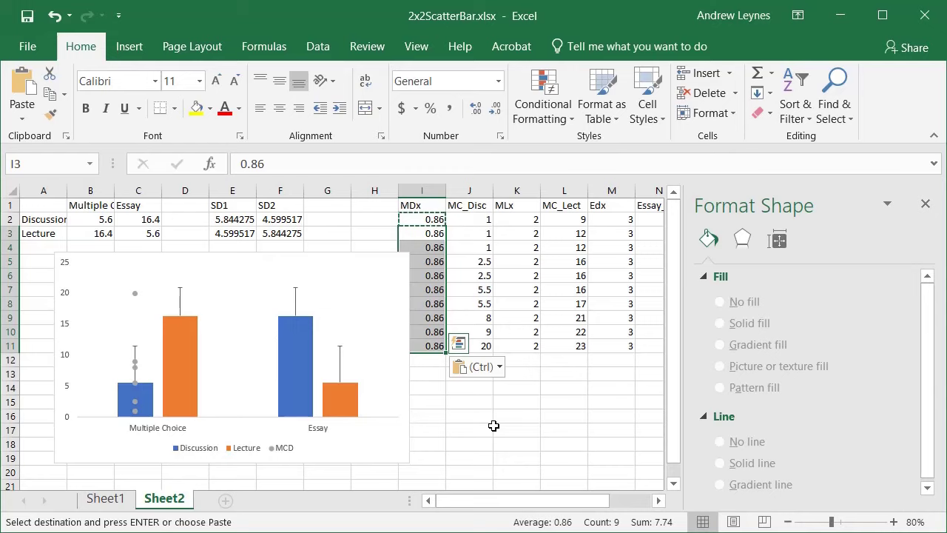
left_click(469, 419)
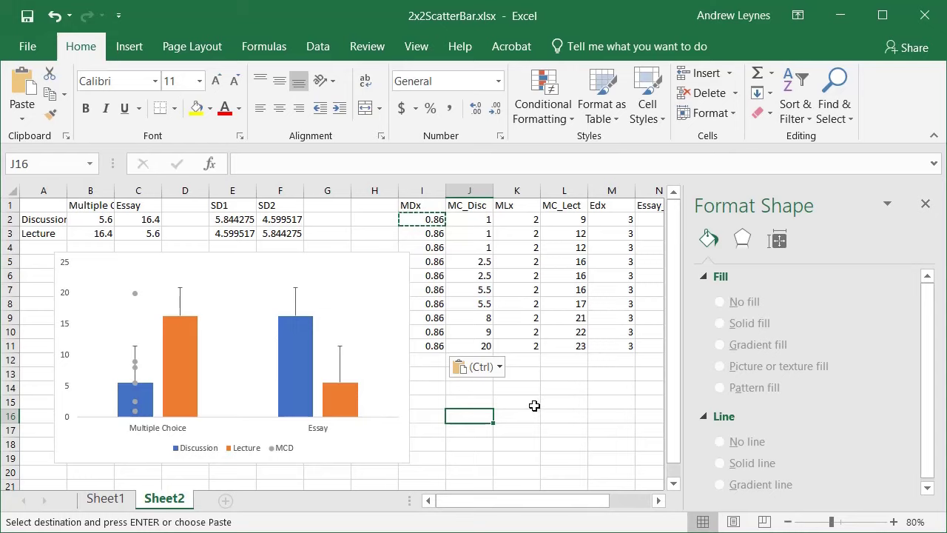
- Add a data series named MCL to the chart, with X values from K2:K11 and Y values from the MC_Lect scores in L2:L11
mouse_move(186, 379)
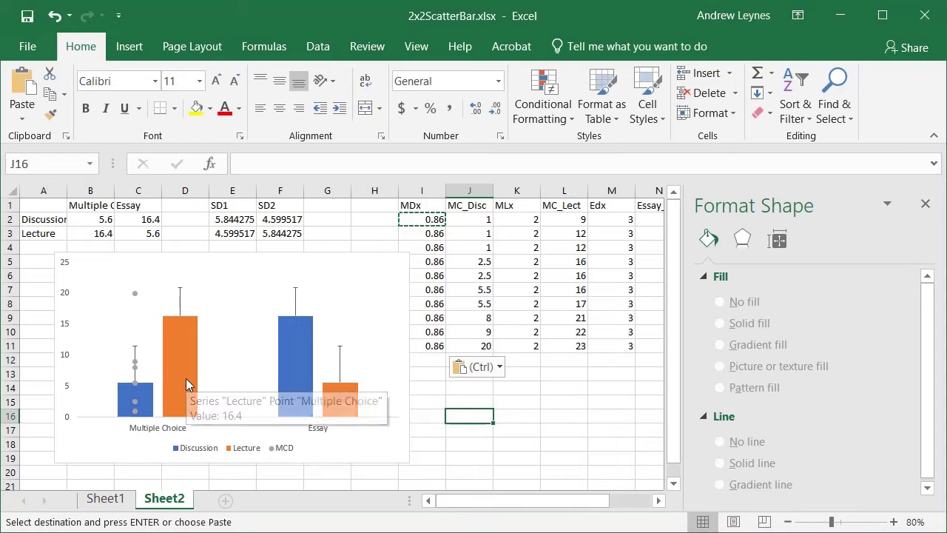
left_click(407, 438)
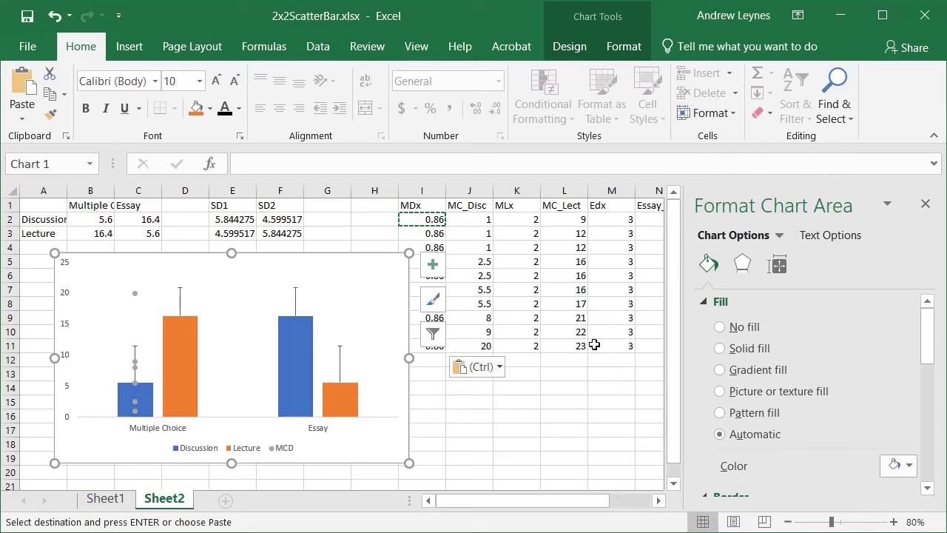
left_click(576, 52)
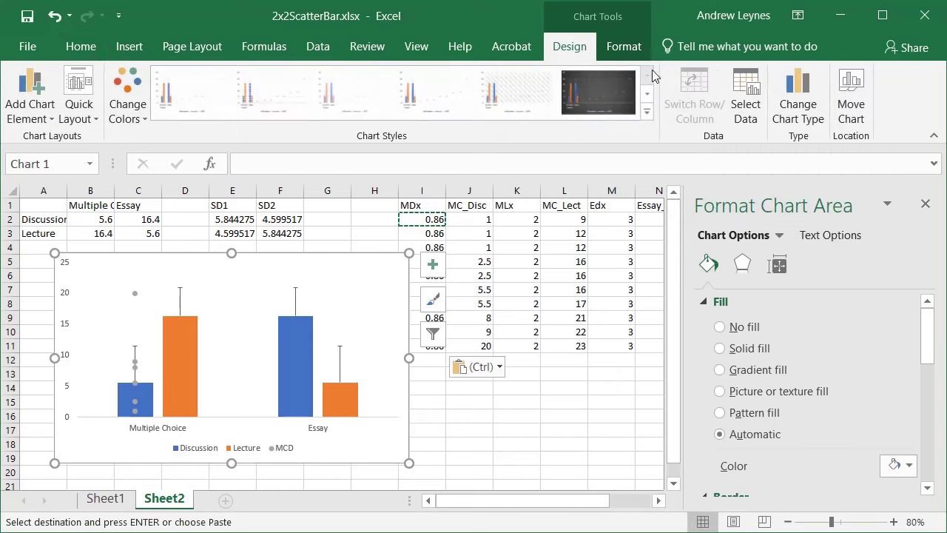
left_click(746, 103)
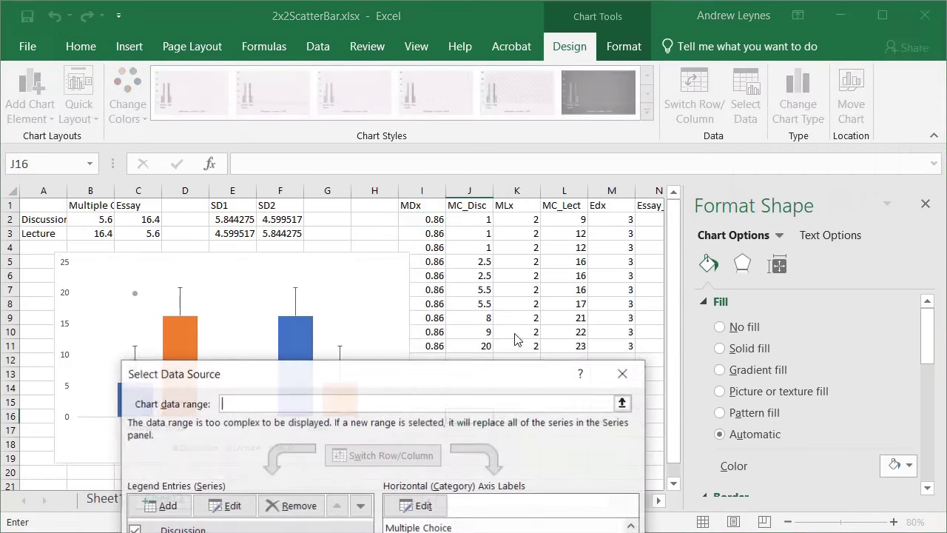
left_click(167, 506)
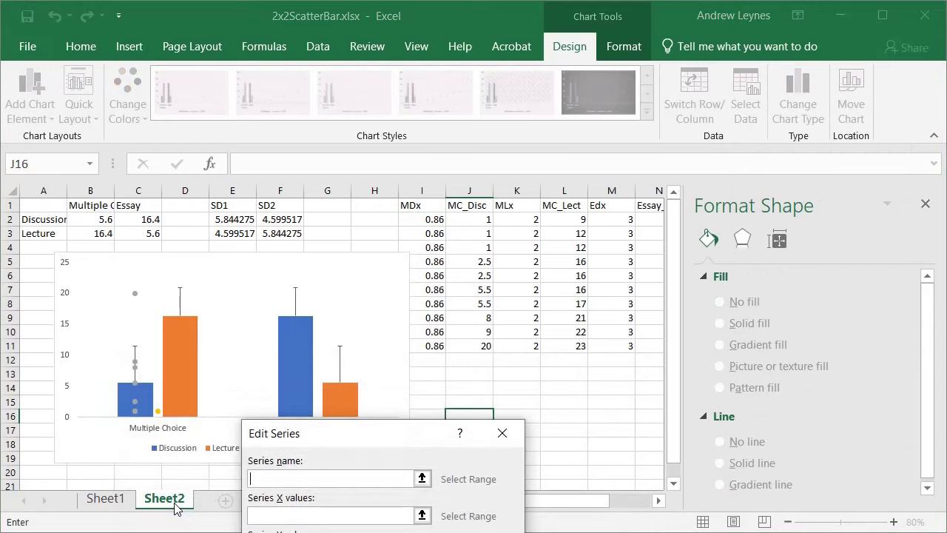
type("MCL")
left_click(281, 516)
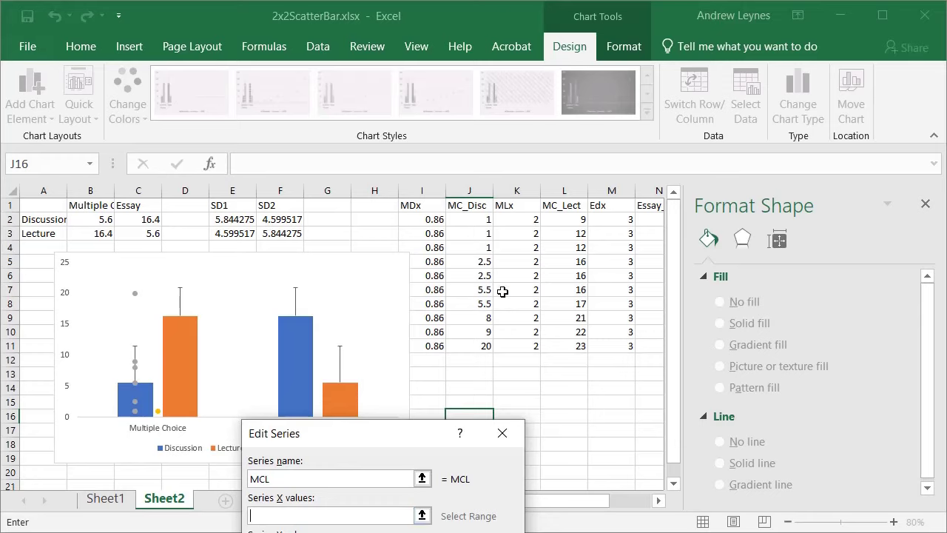
left_click_drag(512, 225, 517, 346)
key("Tab")
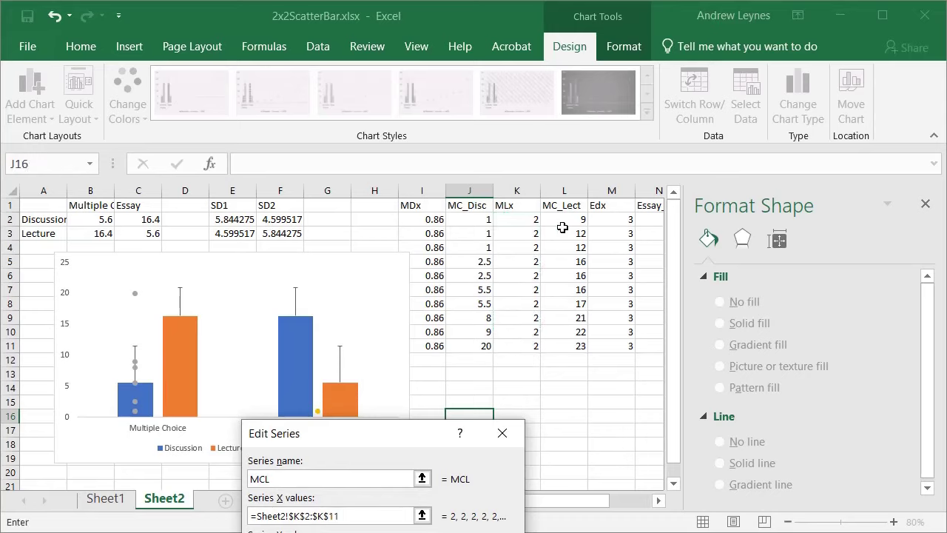
left_click_drag(567, 217, 552, 341)
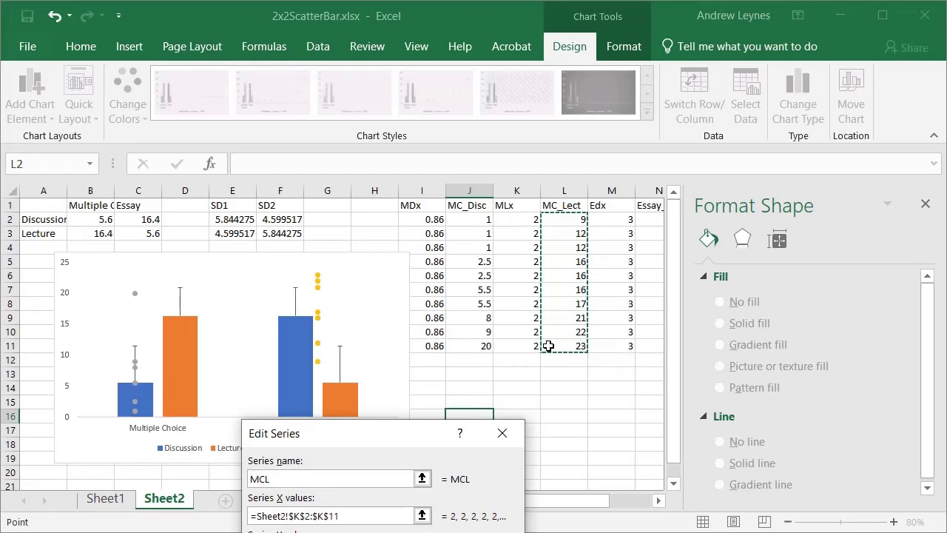
key("Return")
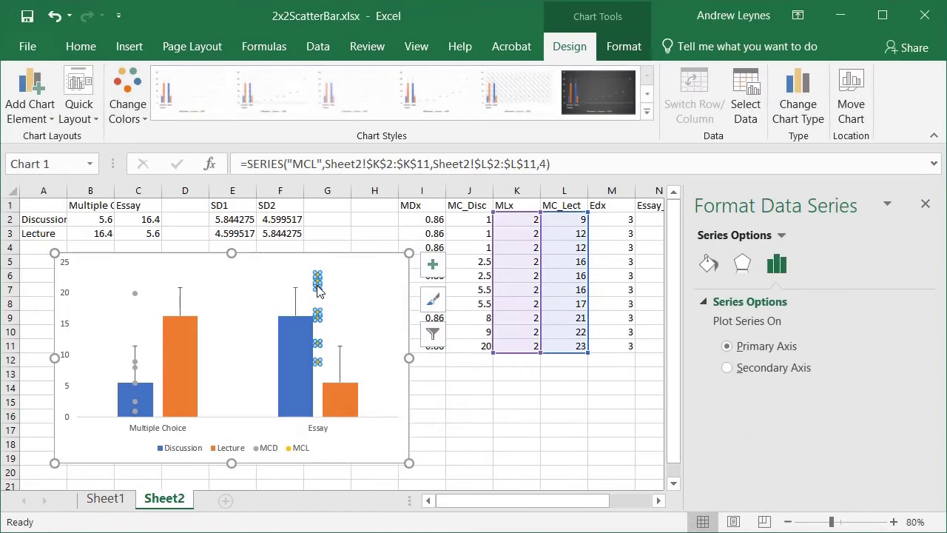
- Set the first MLx value in cell K2 to 1.143, consulting the finished example chart's values on Sheet1
left_click(514, 222)
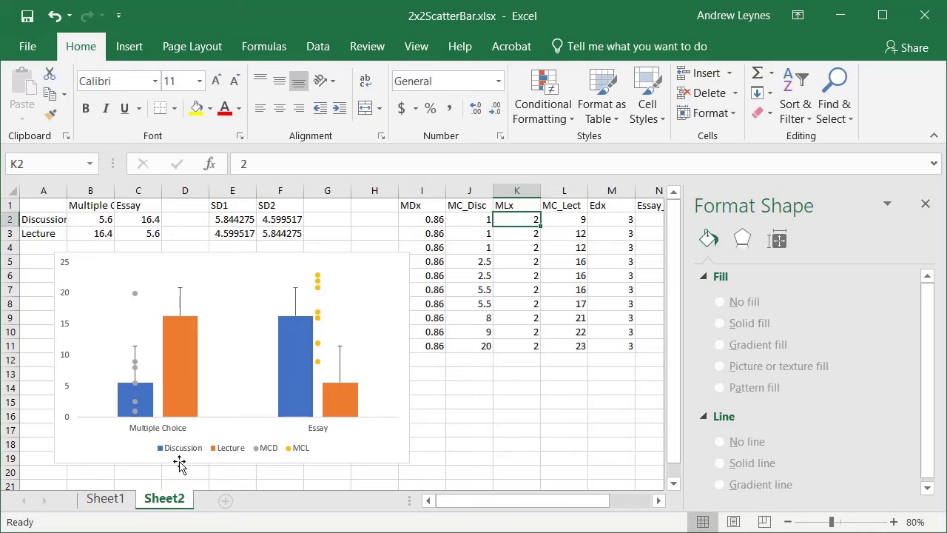
left_click(112, 504)
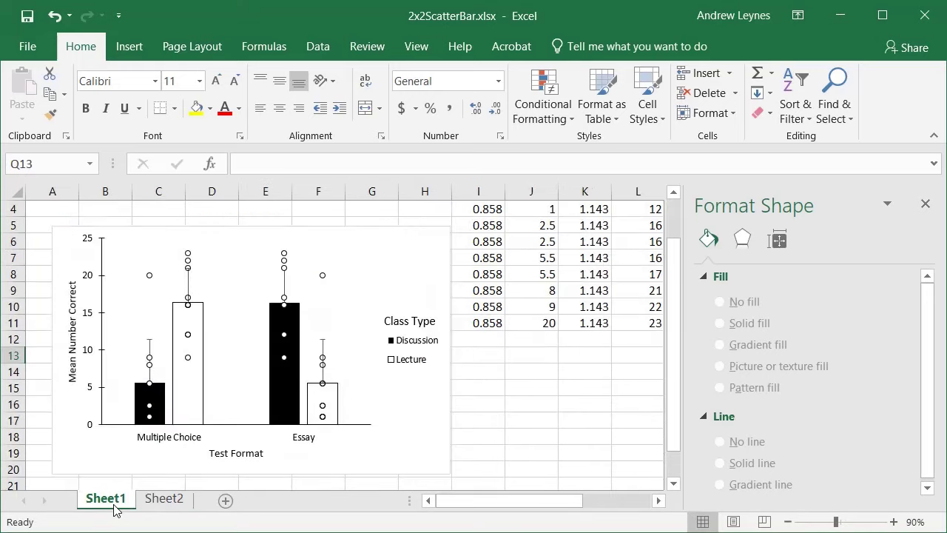
left_click(154, 502)
type("1")
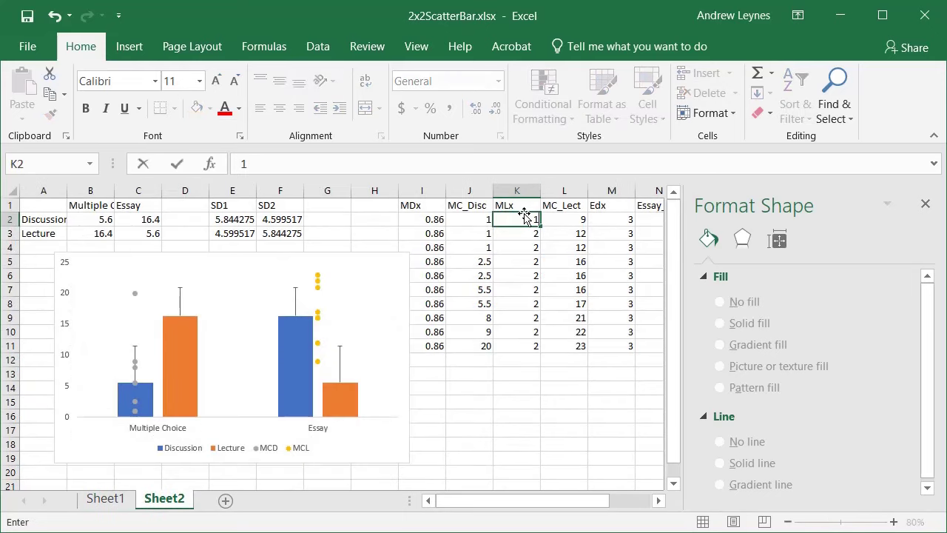
type(".143")
left_click(524, 214)
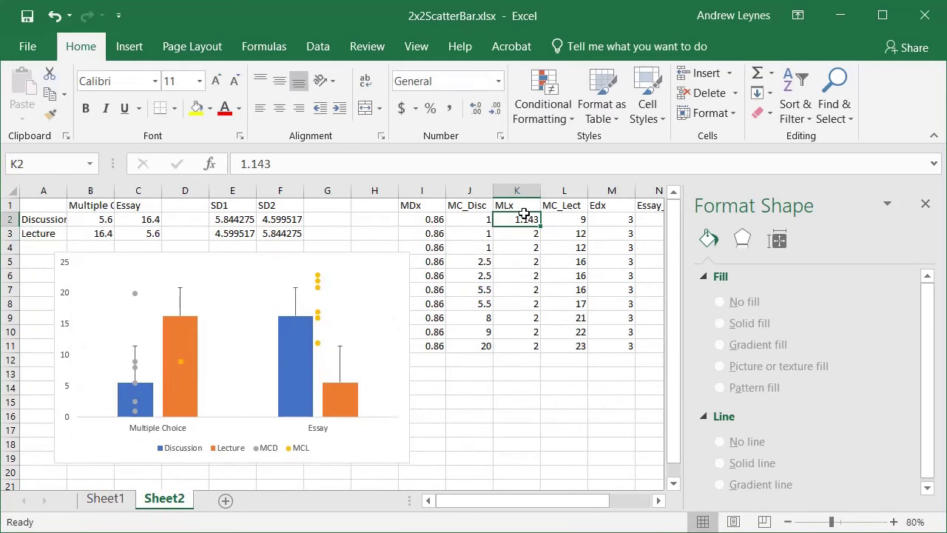
- Copy the 1.143 from K2 into the remaining MLx cells, K3:K11
key("ctrl+c")
key("Down")
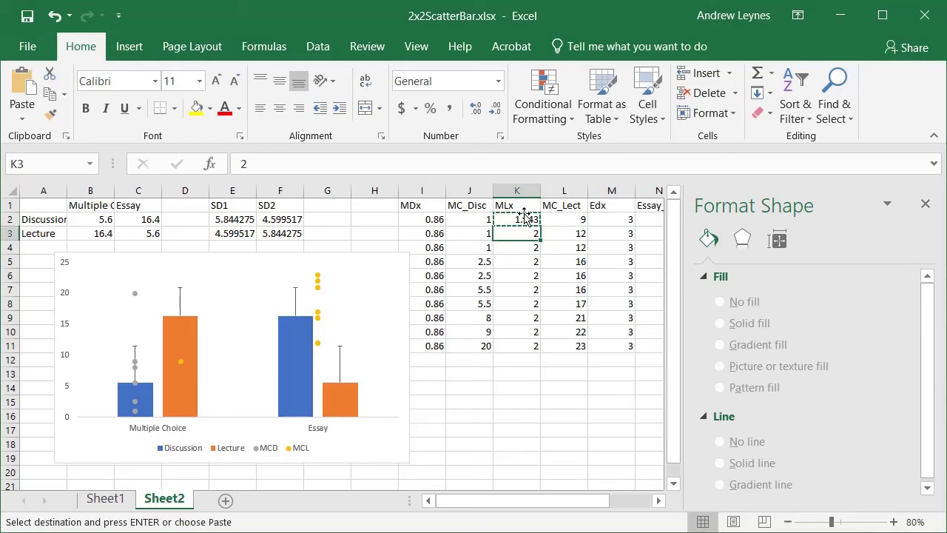
key("shift+Down")
key("shift+Down")
key("shift+Down")
key("shift+Down")
key("shift+Down")
key("shift+Down")
key("shift+Down")
key("shift+Down")
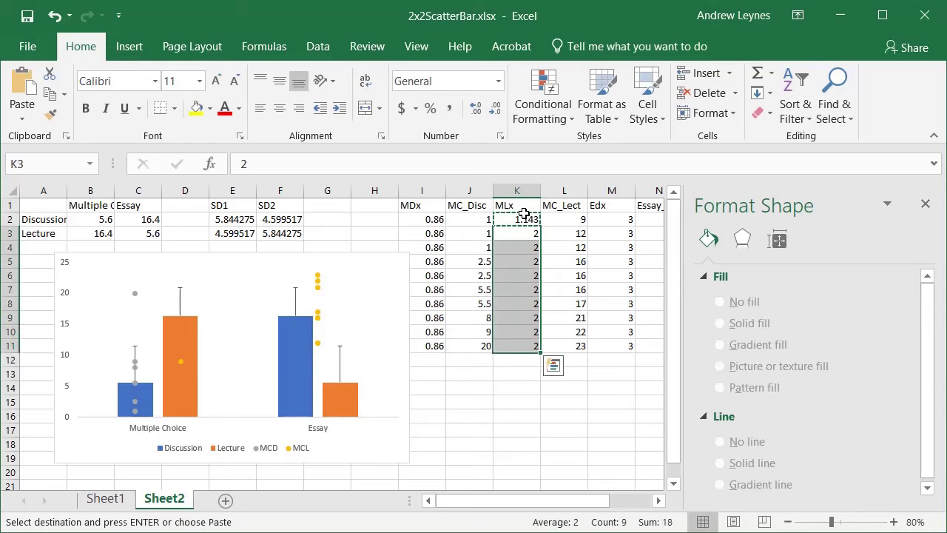
key("ctrl+v")
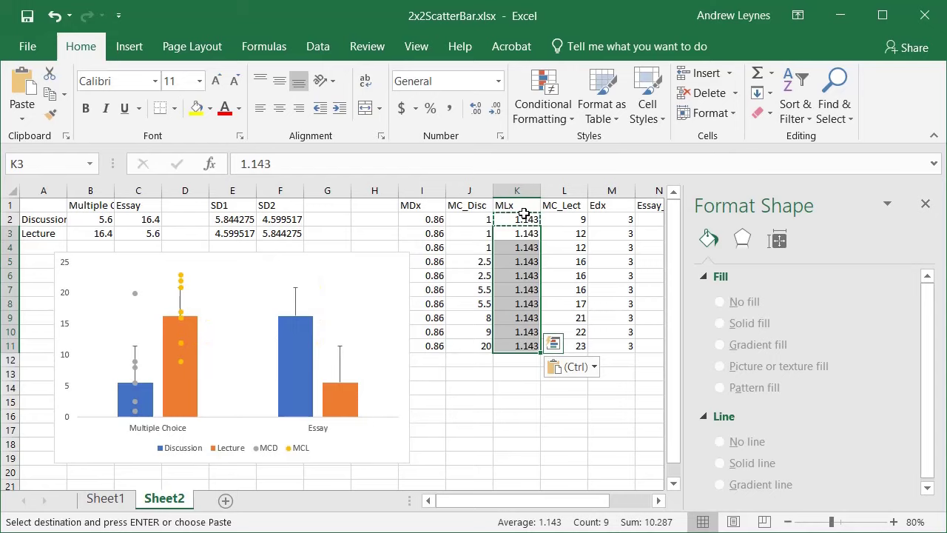
- Change the first MLx value in cell K2 to 1.14
left_click(525, 220)
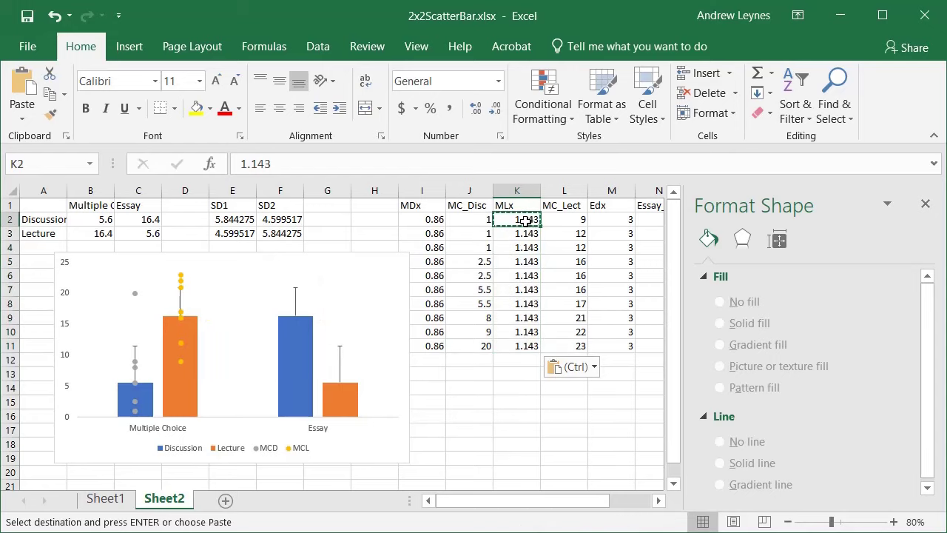
type("1.14")
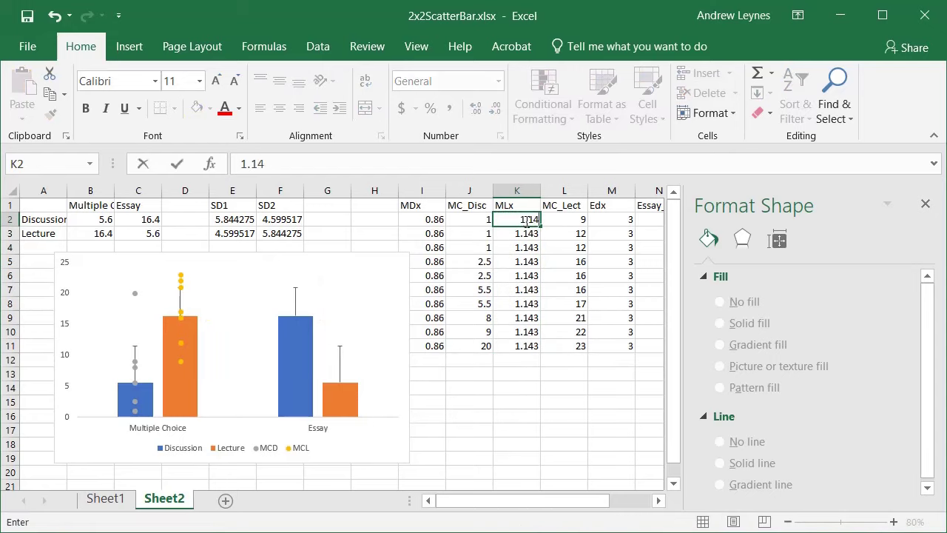
key("ctrl+Return")
- Copy the 1.14 from K2 into the remaining MLx cells, K3:K11
key("ctrl+c")
key("Down")
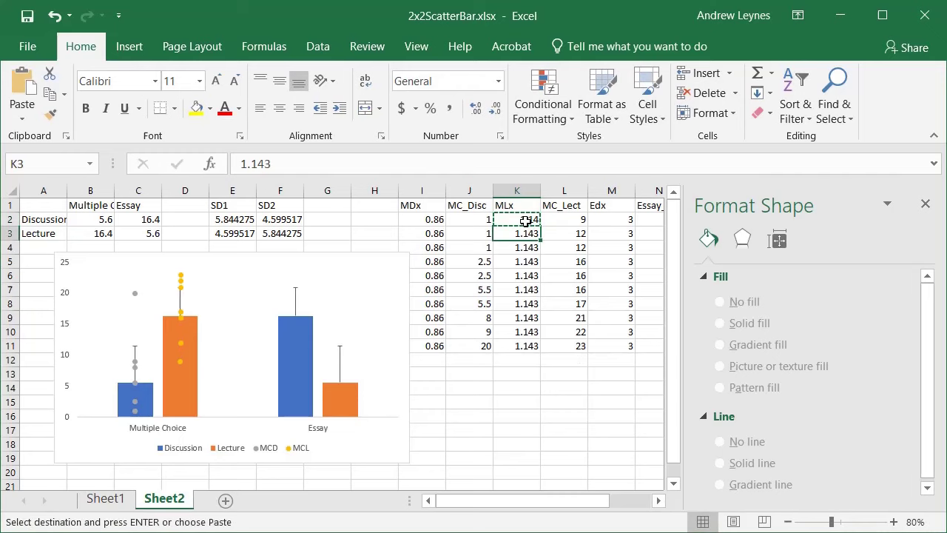
key("shift+Down")
key("shift+Down")
key("shift+Down")
key("shift+Down")
key("shift+Down")
key("shift+Down")
key("shift+Down")
key("shift+Down")
key("shift+Down")
key("shift+Up")
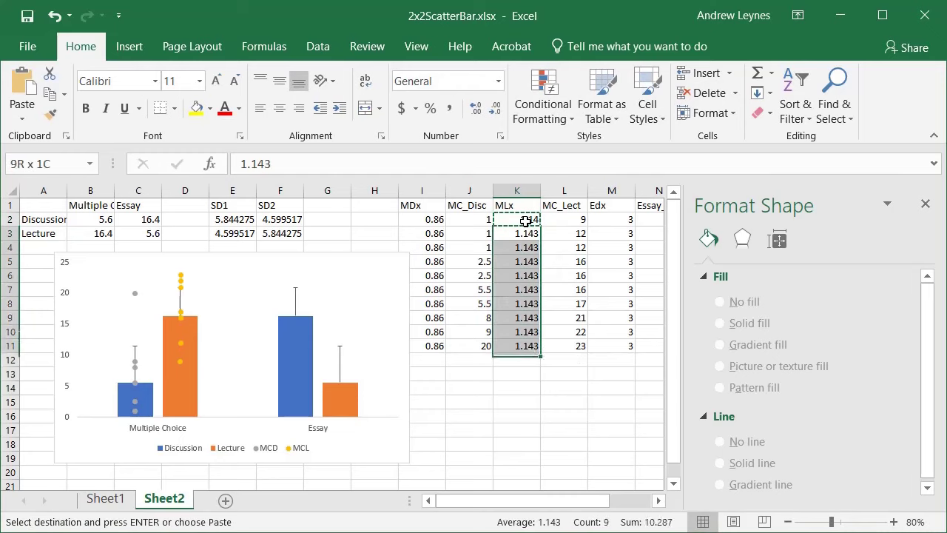
key("ctrl+v")
key("Down")
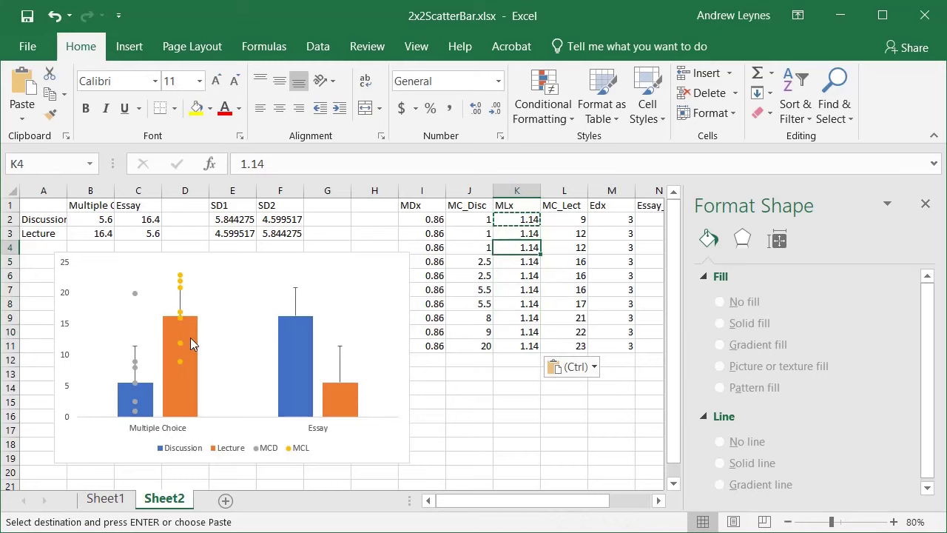
mouse_move(190, 339)
mouse_move(299, 324)
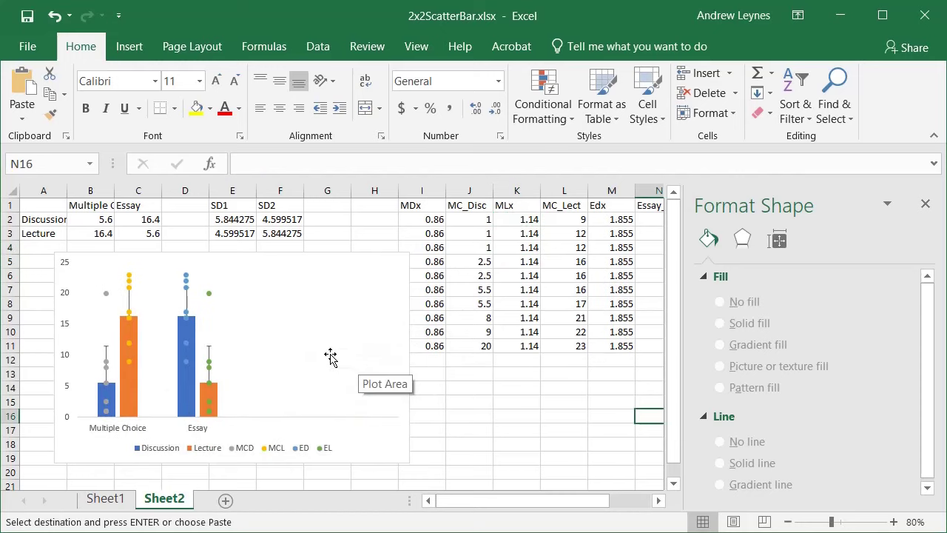
- Delete only the MCD entry from the chart legend
left_click(245, 449)
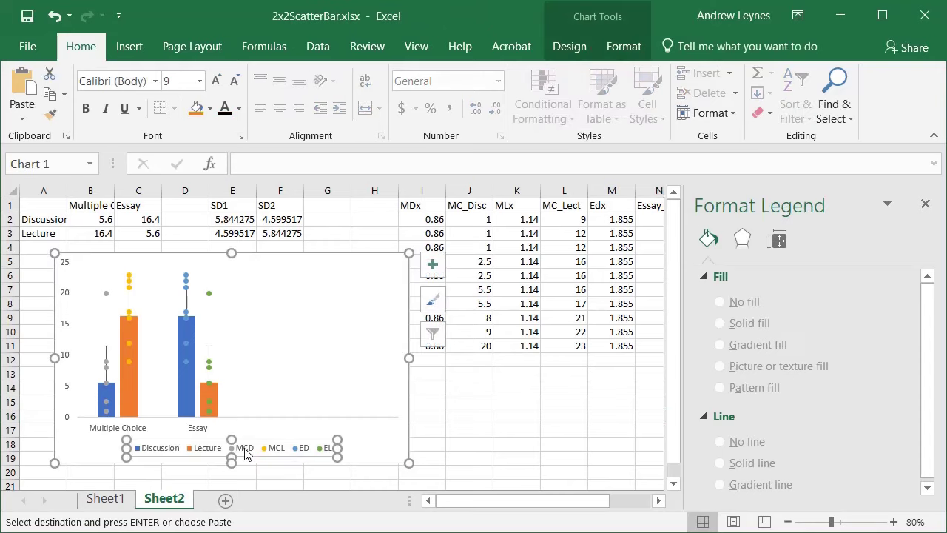
left_click(245, 449)
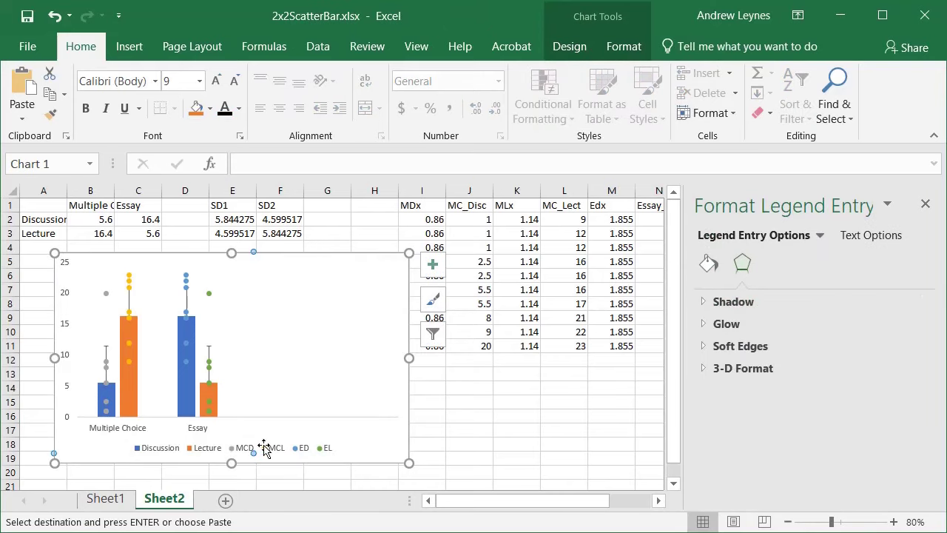
left_click(274, 449)
left_click(848, 522)
scroll(345, 330, "down", 4)
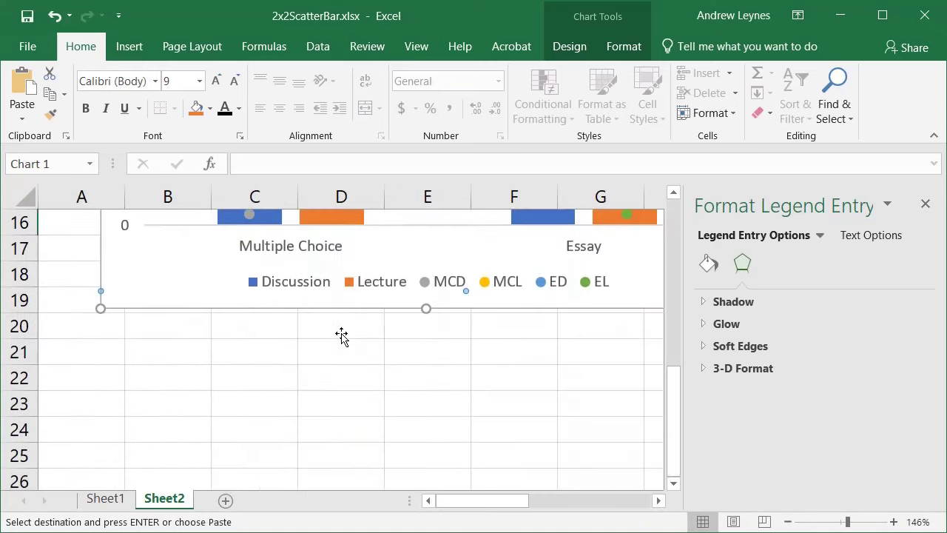
left_click(440, 326)
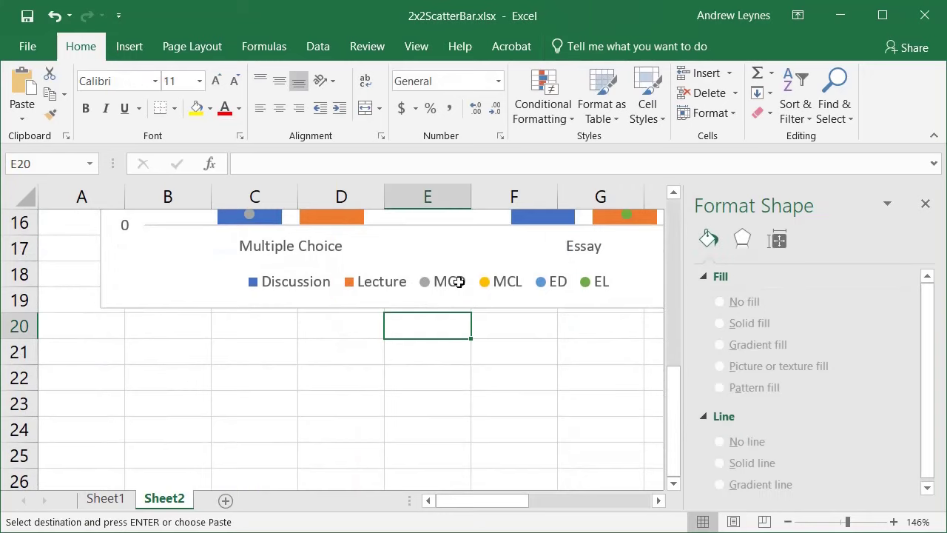
left_click(454, 282)
left_click(456, 283)
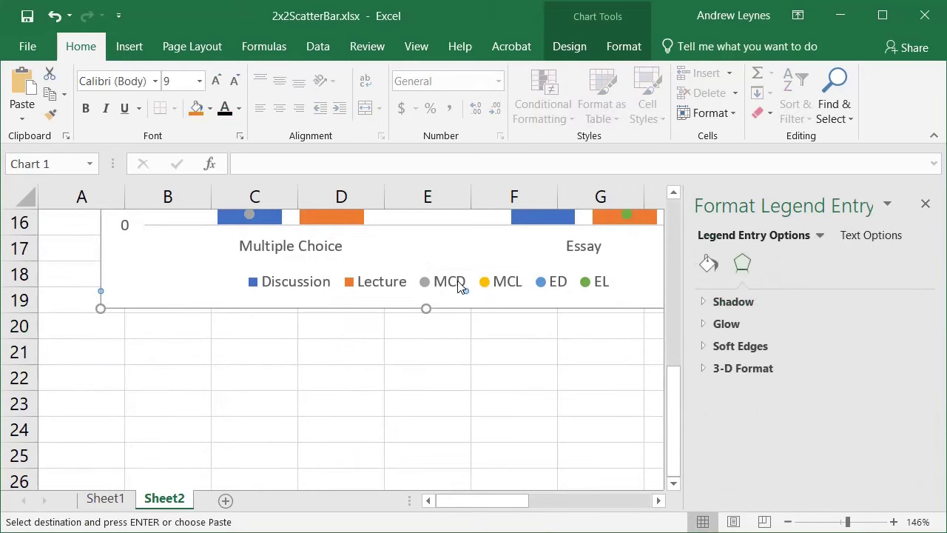
key("Delete")
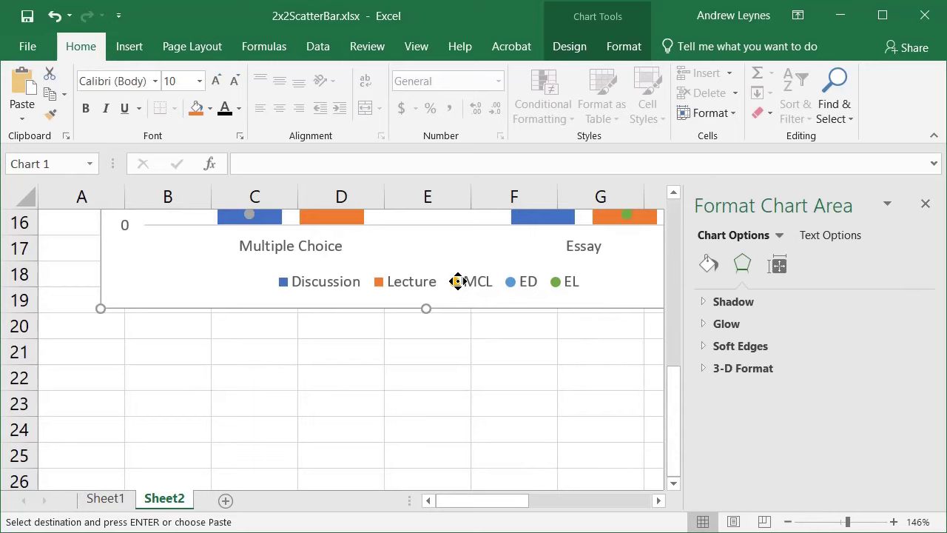
- Remove the MCL entry from the chart legend
scroll(472, 281, "right", 1)
left_click(396, 285)
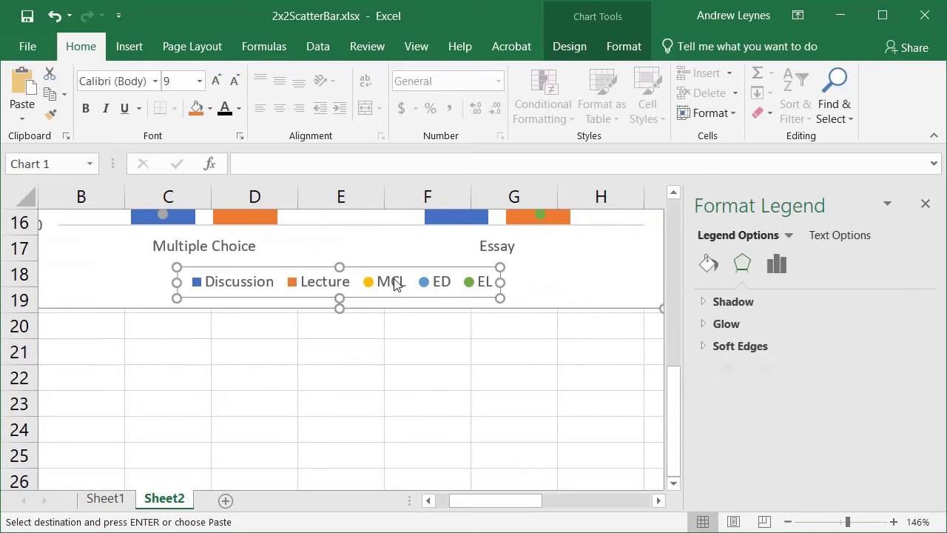
left_click(396, 284)
key("Delete")
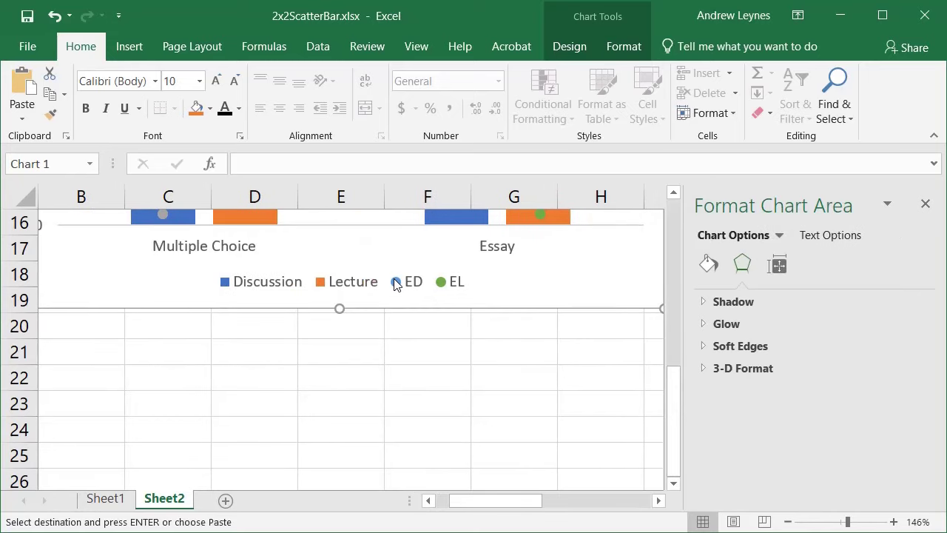
left_click(404, 282)
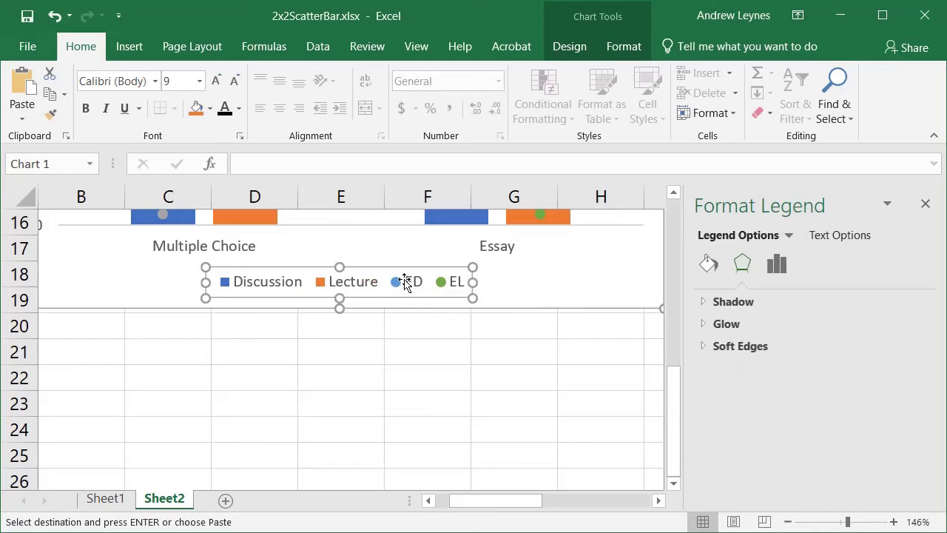
key("Delete")
key("ctrl+z")
- Delete the ED and EL entries from the legend, keeping Discussion and Lecture
left_click(409, 285)
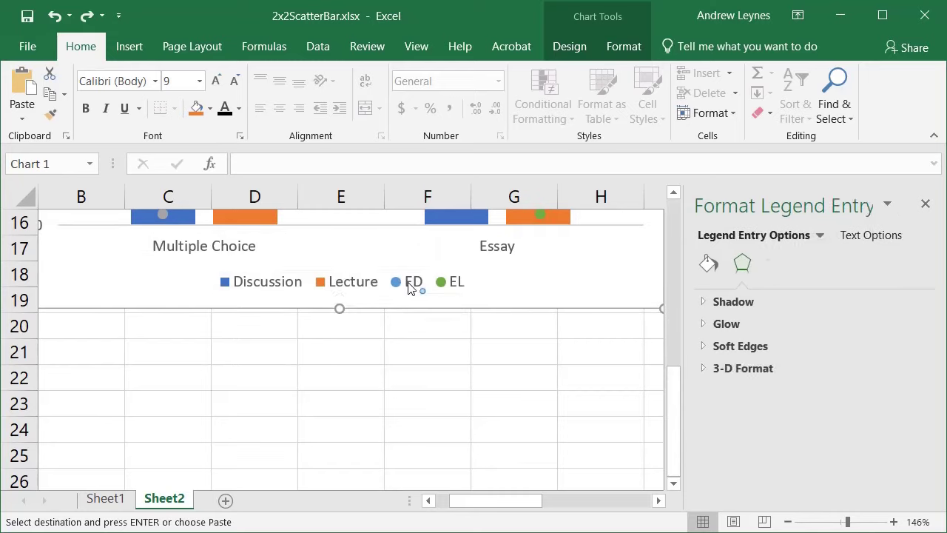
key("Delete")
left_click(434, 286)
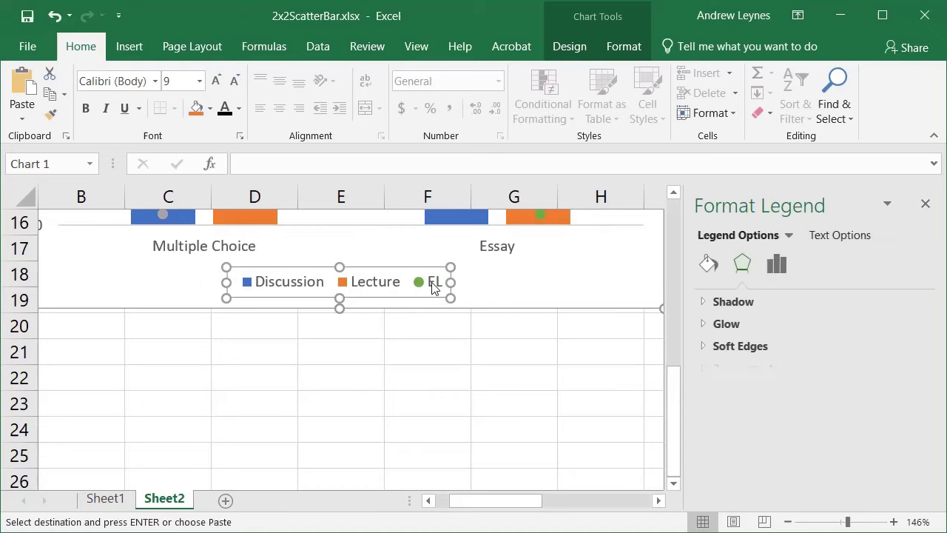
left_click(434, 286)
key("Delete")
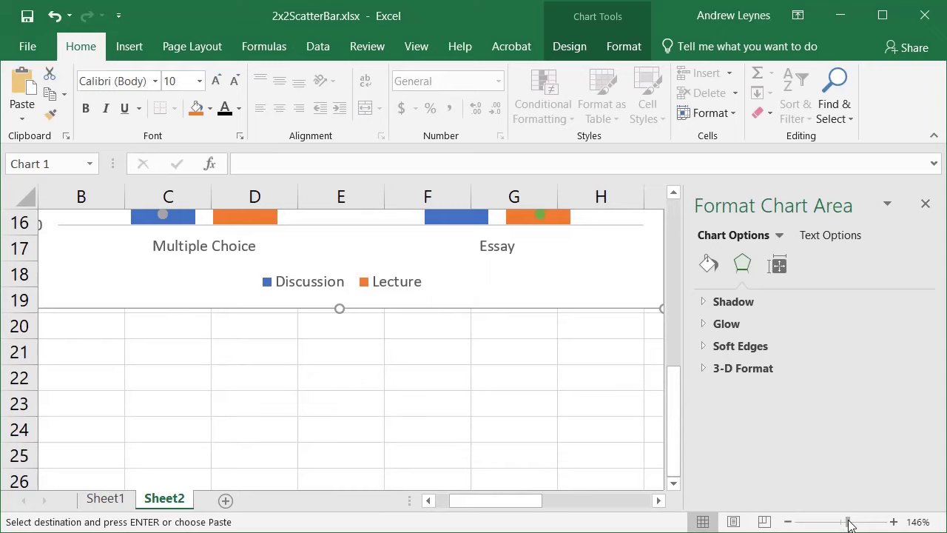
- Set the font color of the horizontal axis labels, Multiple Choice and Essay, to black
left_click_drag(850, 522, 848, 524)
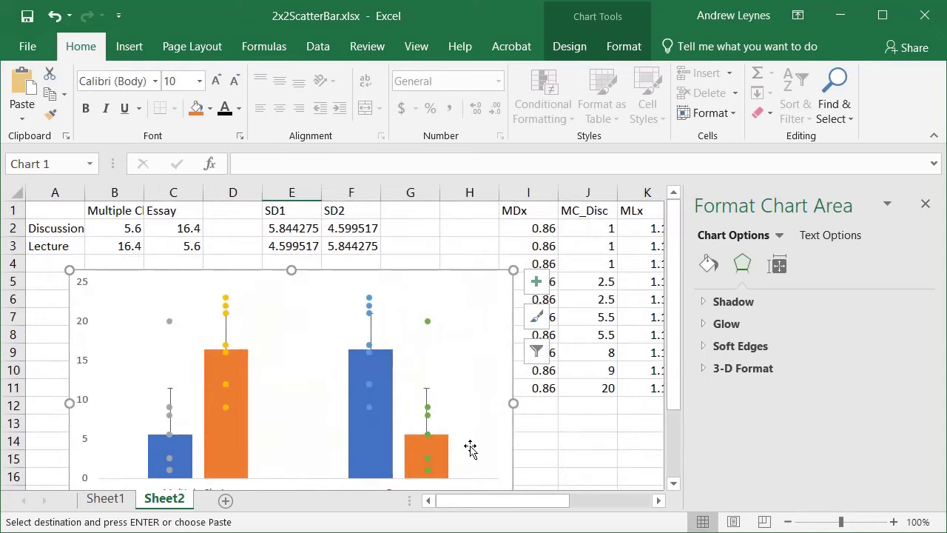
scroll(469, 446, "down", 2)
scroll(469, 444, "up", 1)
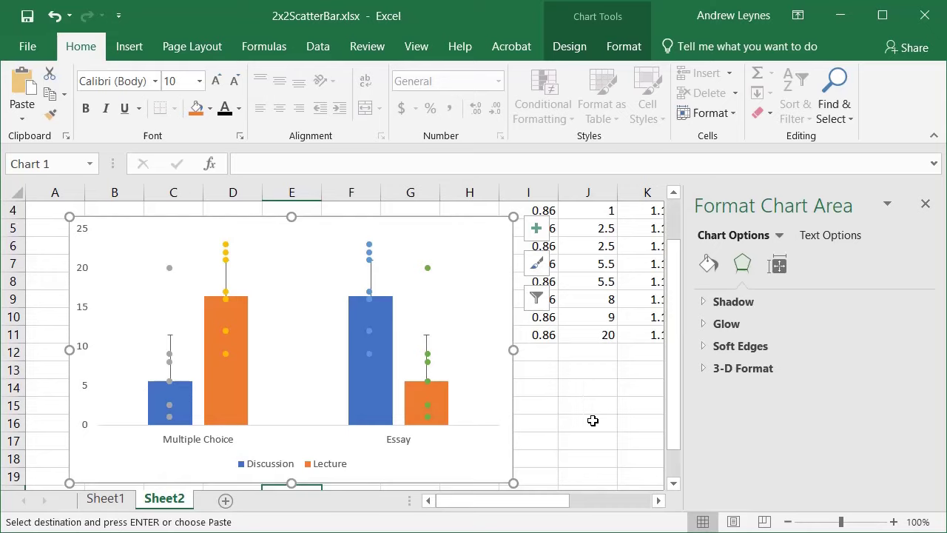
left_click_drag(675, 421, 676, 429)
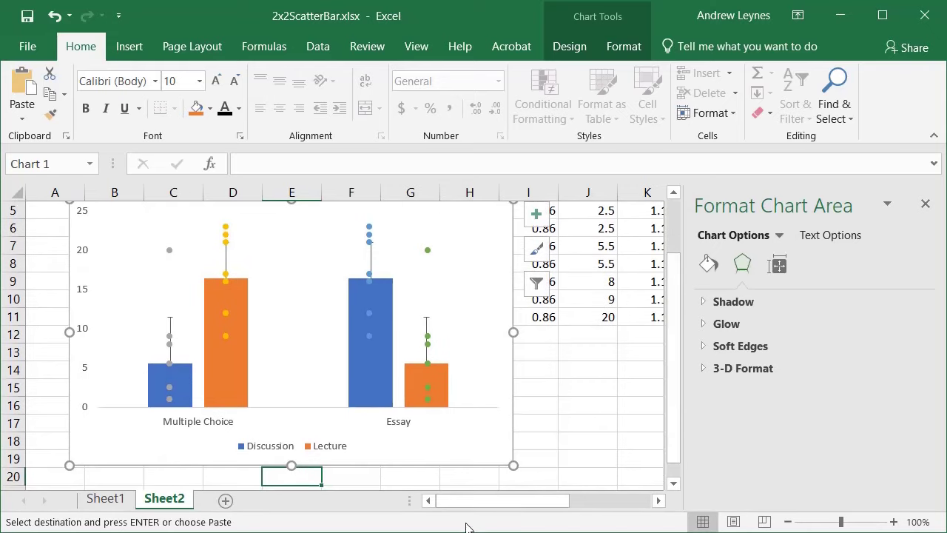
left_click(178, 423)
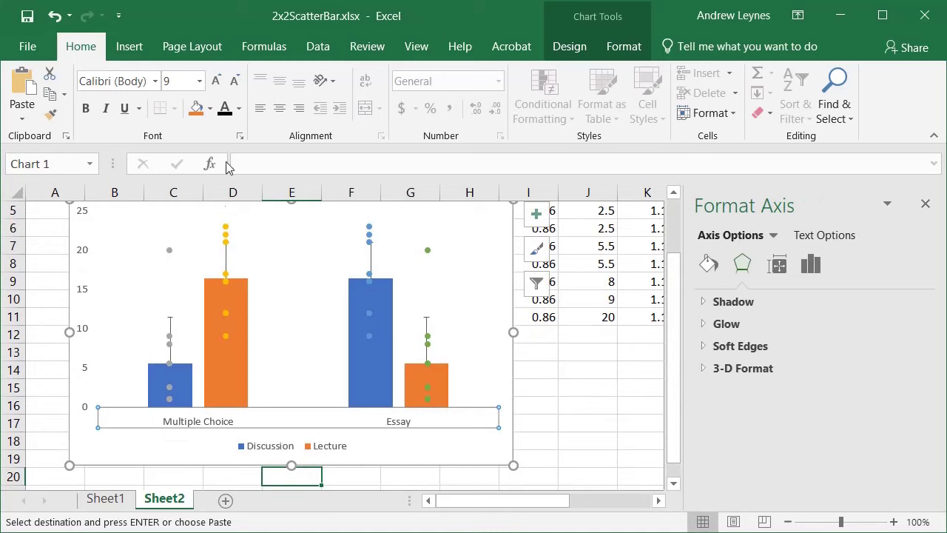
left_click(226, 109)
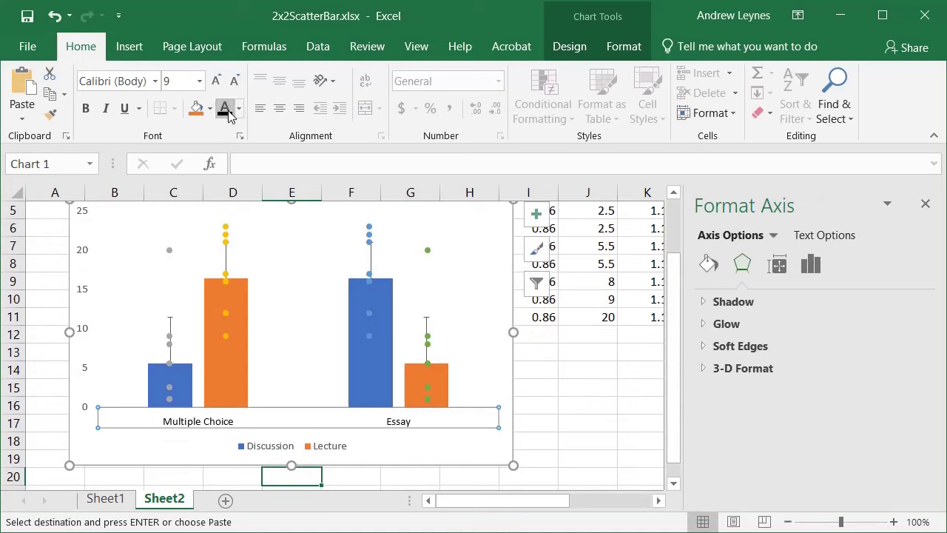
- Set the line color of the chart's horizontal axis to black
left_click(281, 406)
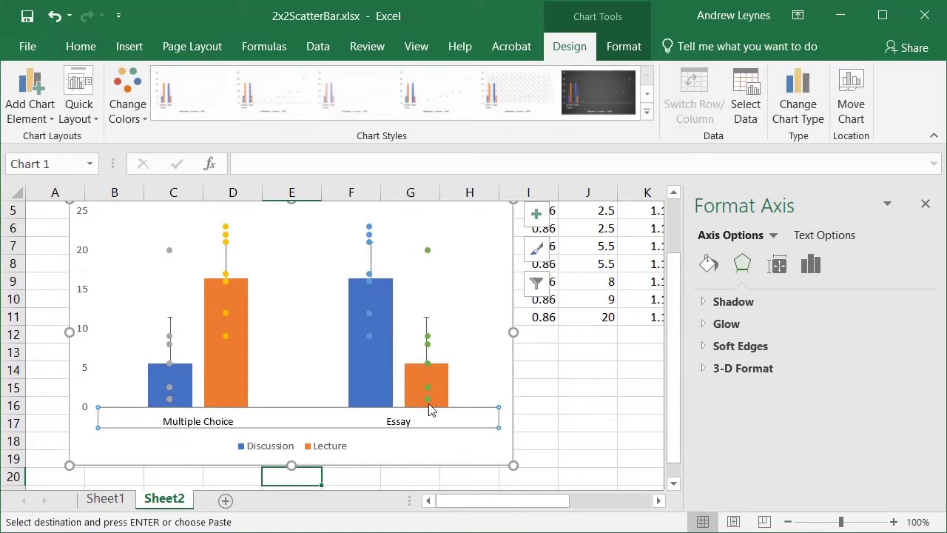
left_click(708, 263)
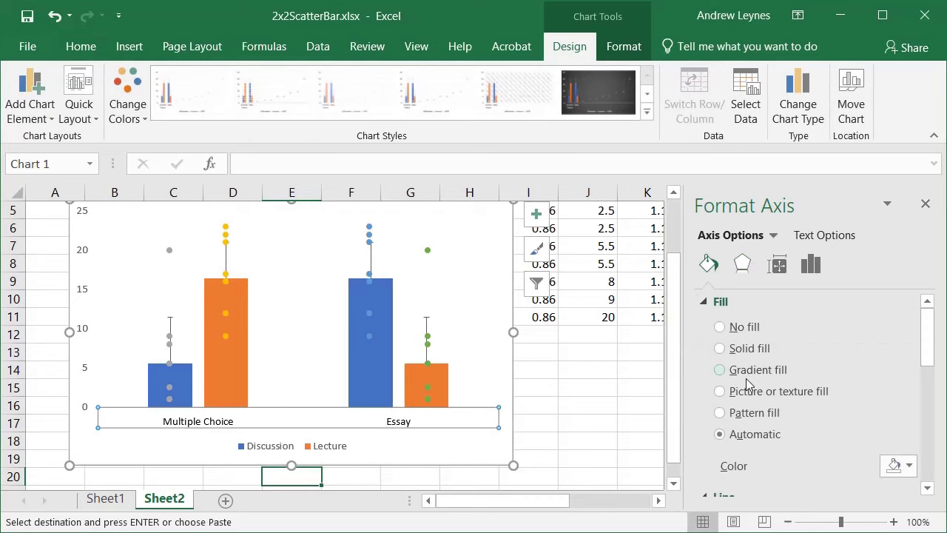
scroll(753, 376, "down", 4)
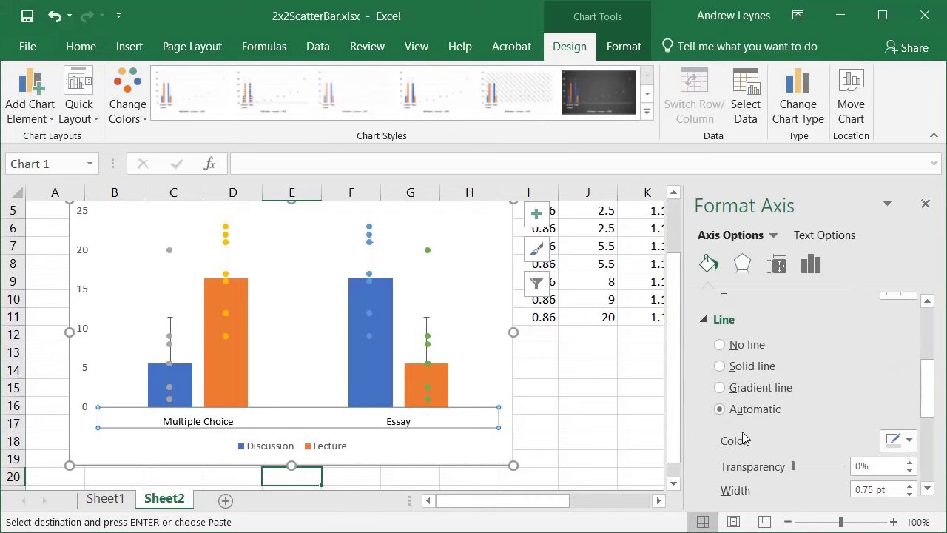
left_click(897, 441)
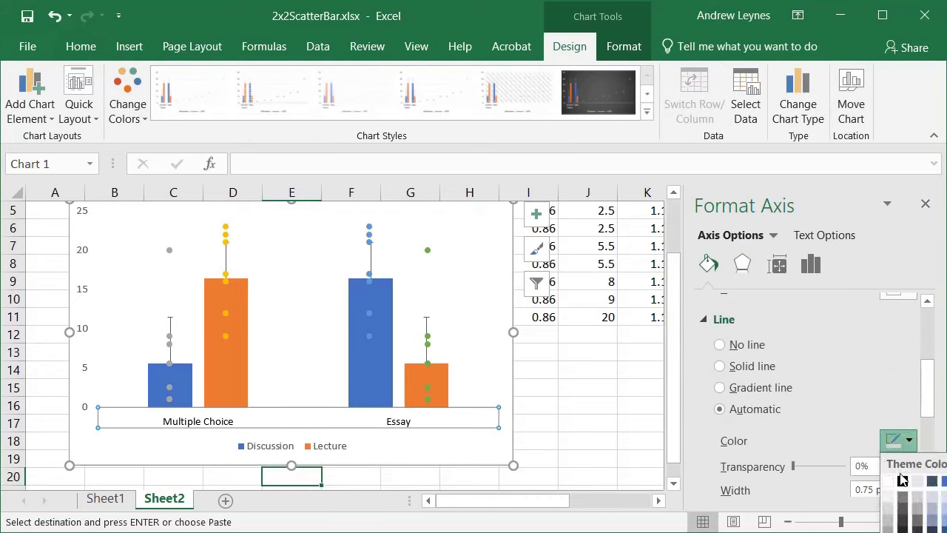
left_click(904, 481)
left_click(462, 443)
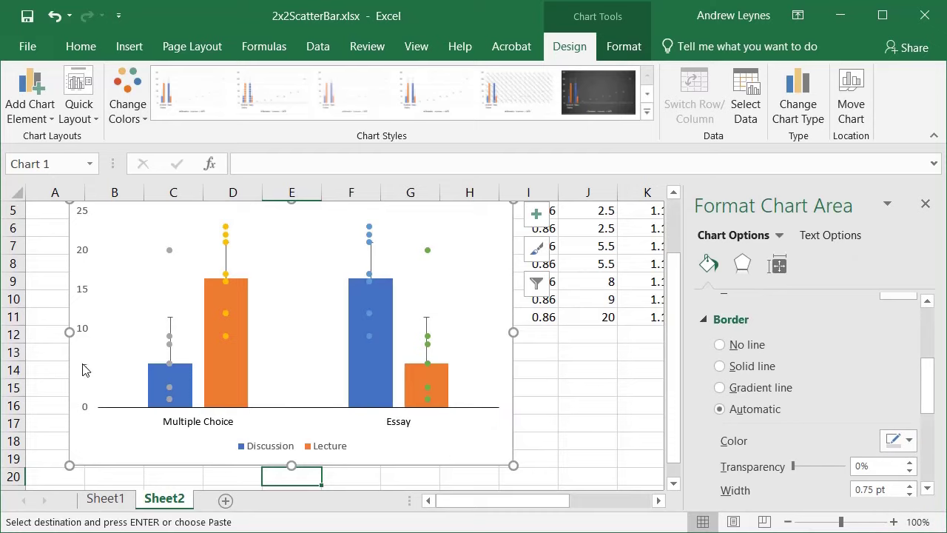
- Set the vertical axis labels' font color to black and give the axis a solid black line
left_click(79, 336)
left_click(81, 47)
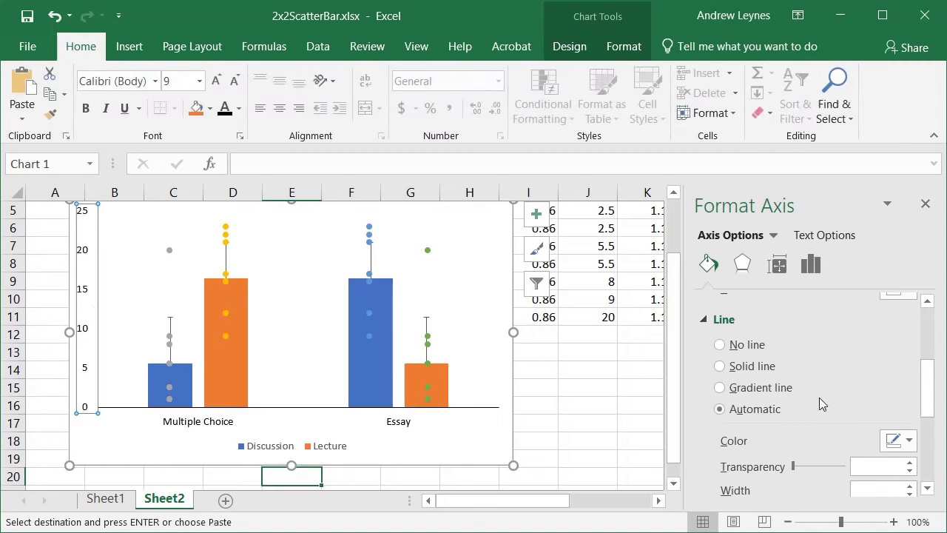
scroll(819, 397, "down", 2)
scroll(818, 395, "up", 2)
left_click(749, 368)
left_click(102, 450)
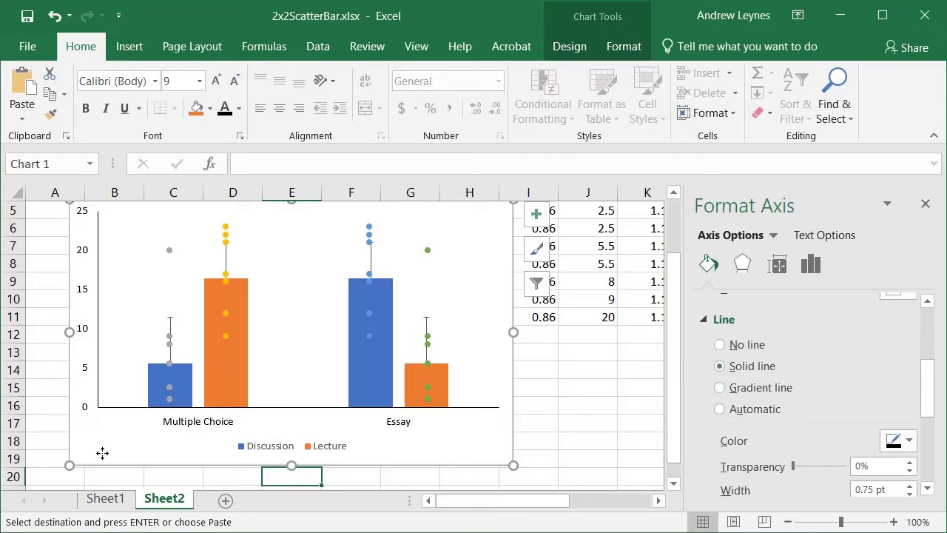
left_click(96, 335)
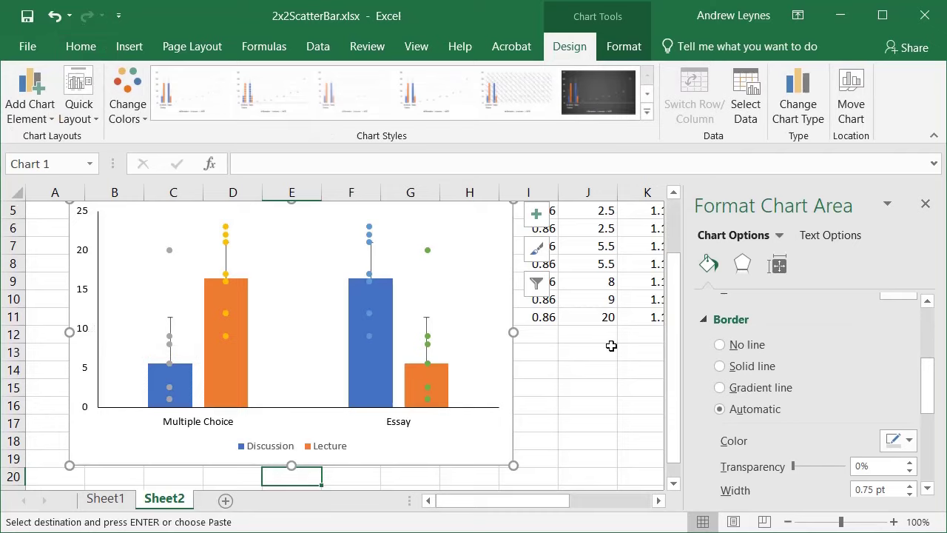
scroll(733, 322, "down", 3)
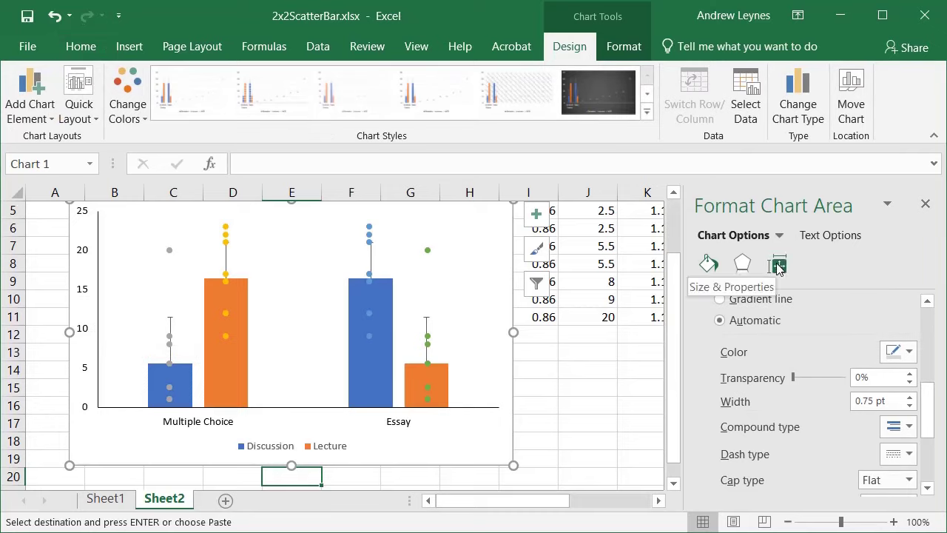
left_click(779, 268)
left_click(742, 265)
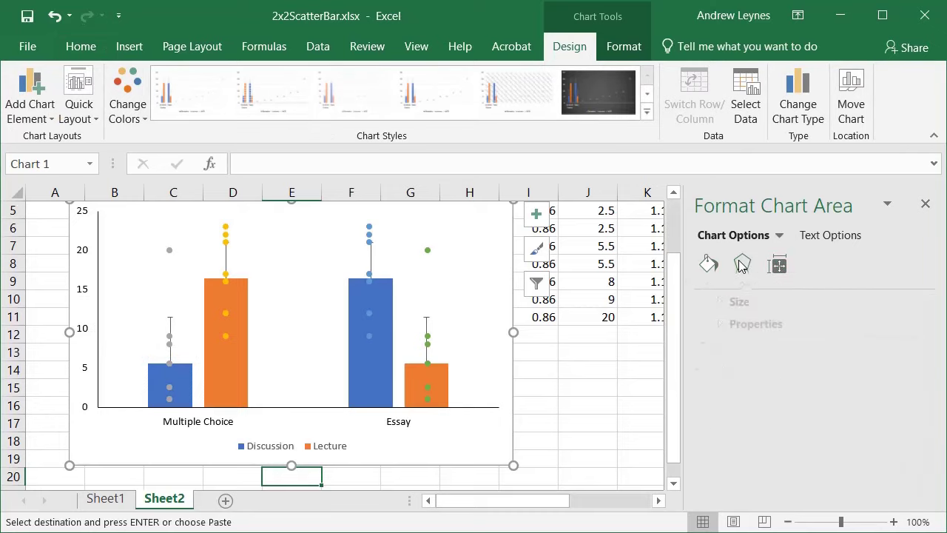
left_click(708, 264)
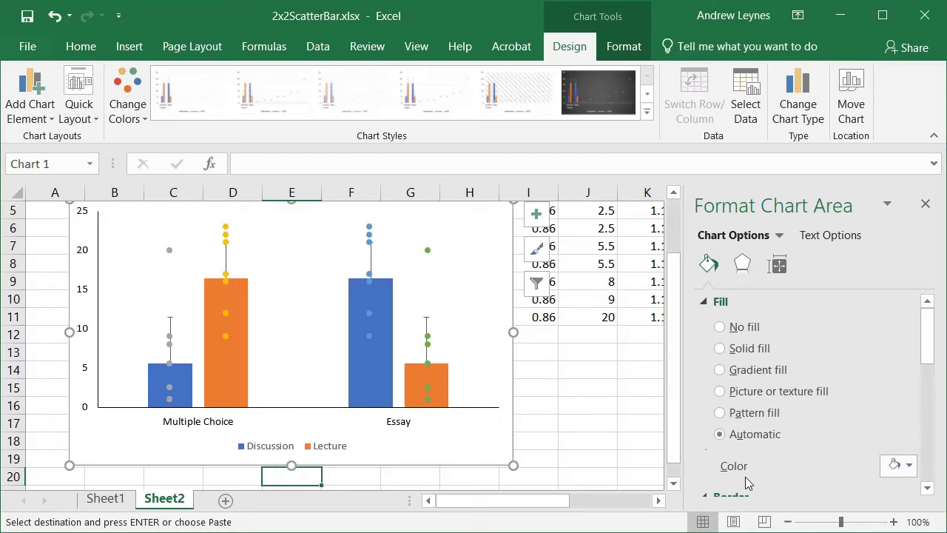
scroll(745, 477, "down", 10)
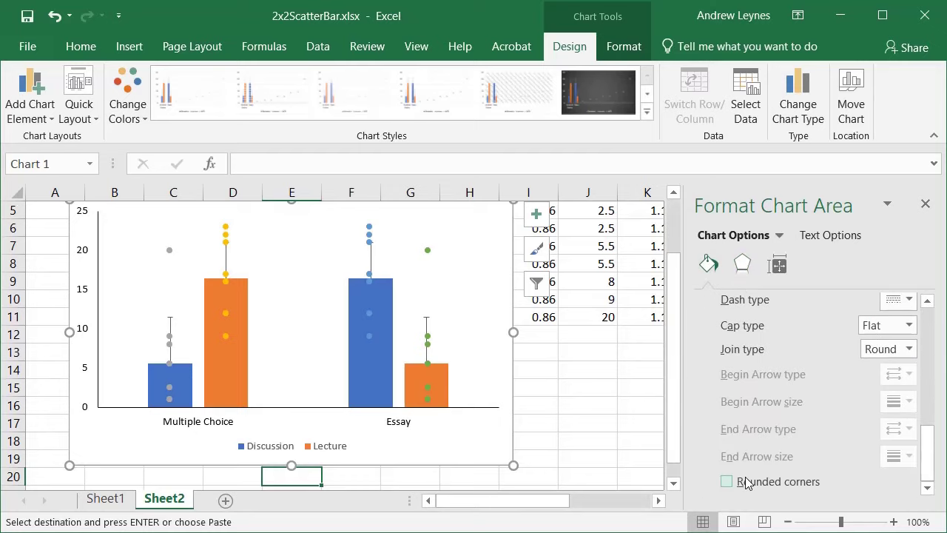
left_click(114, 311)
- Set the major tick marks of the chart's vertical axis to Cross
left_click(98, 286)
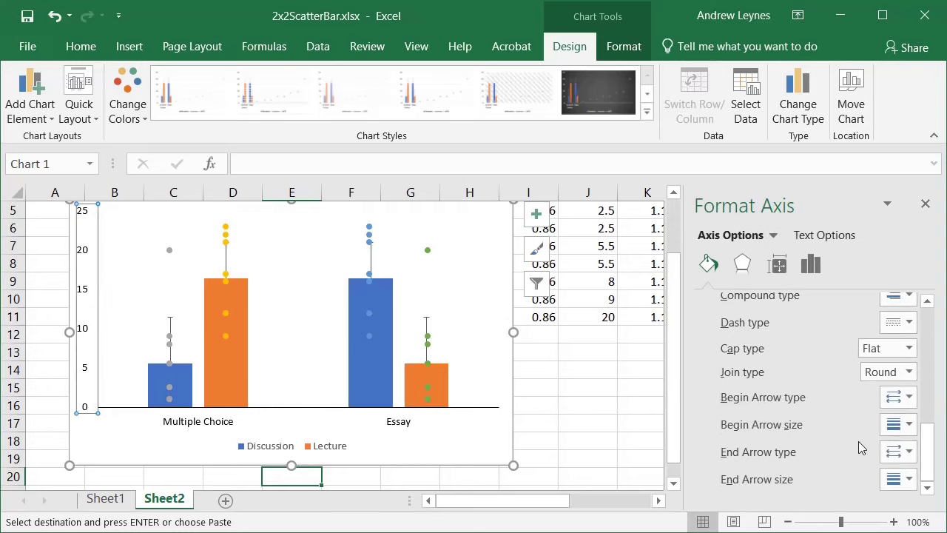
scroll(751, 334, "up", 3)
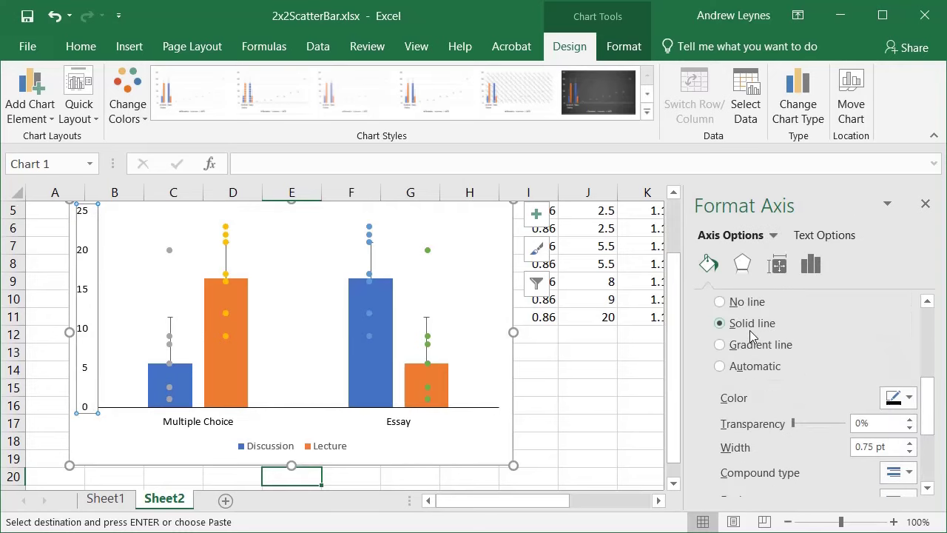
scroll(751, 334, "up", 5)
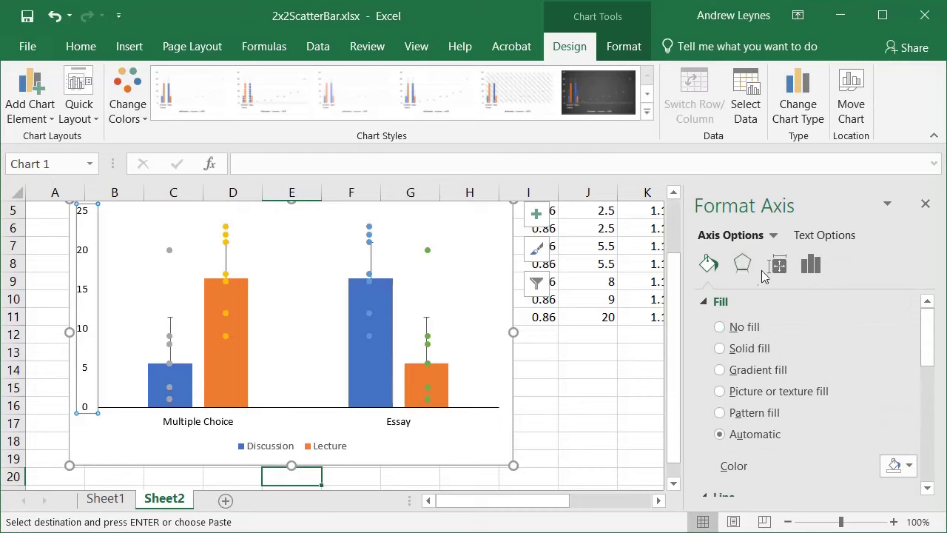
left_click(778, 265)
left_click(811, 264)
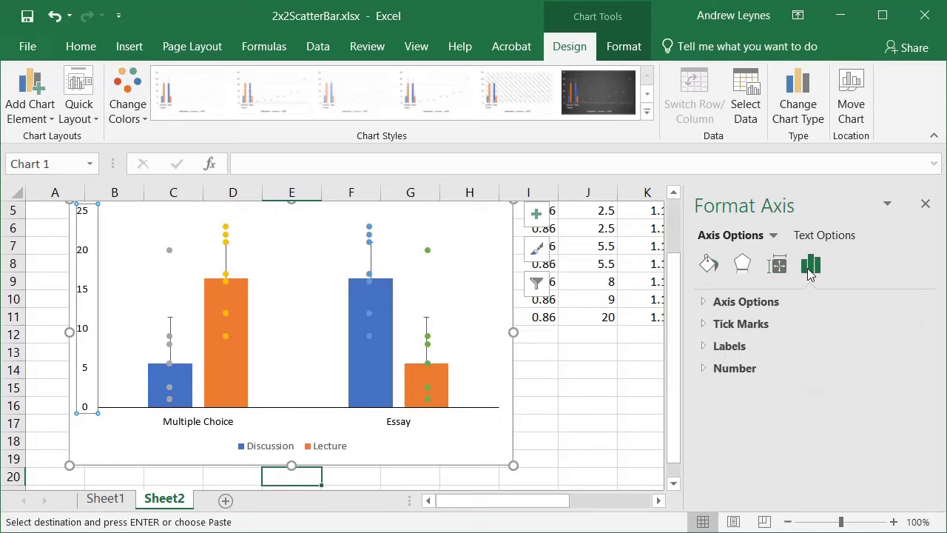
left_click(760, 330)
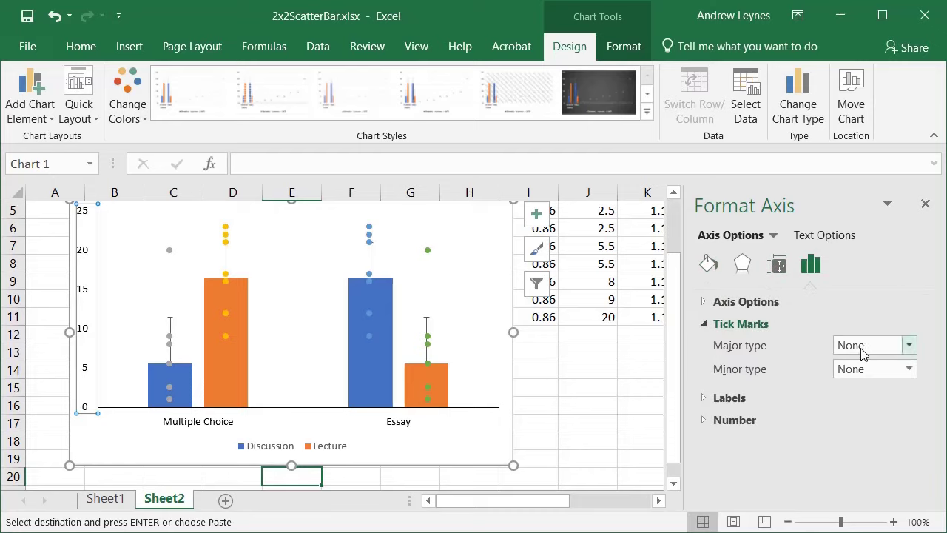
left_click(860, 349)
left_click(858, 417)
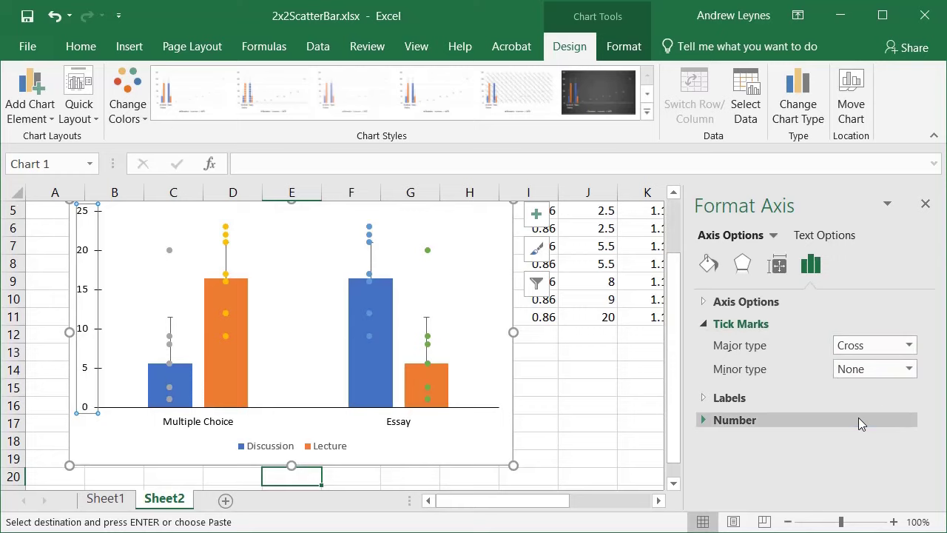
scroll(274, 321, "up", 2)
scroll(274, 319, "down", 1)
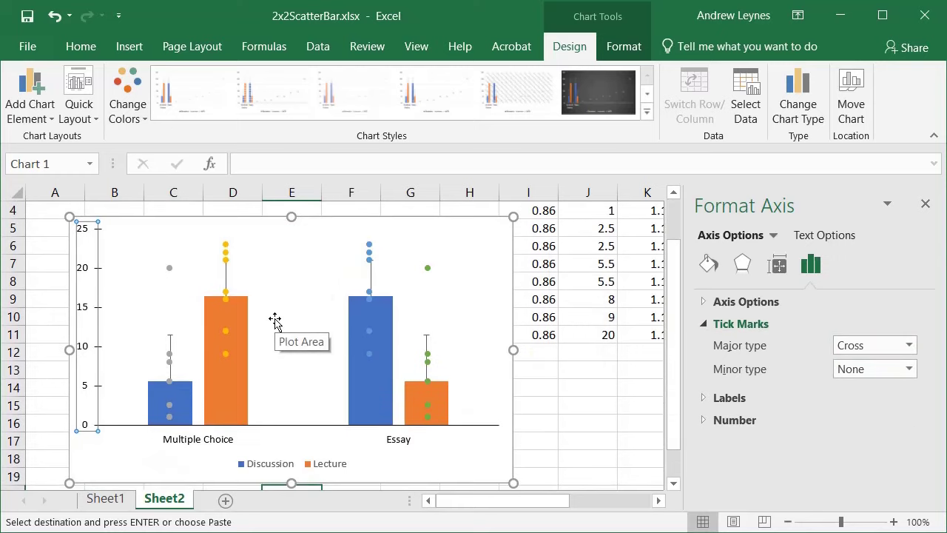
- Format the MCD data point markers with a solid white fill and a solid black border
left_click(170, 269)
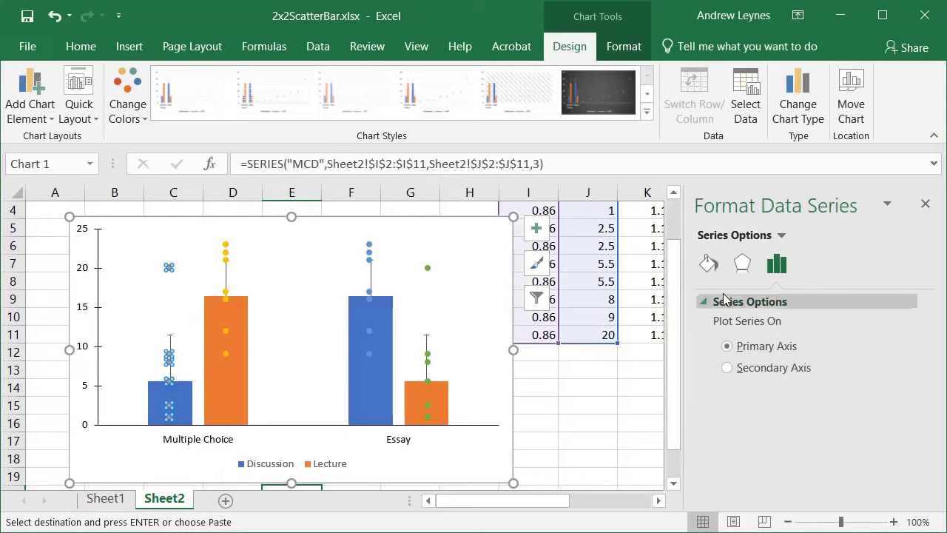
left_click(709, 263)
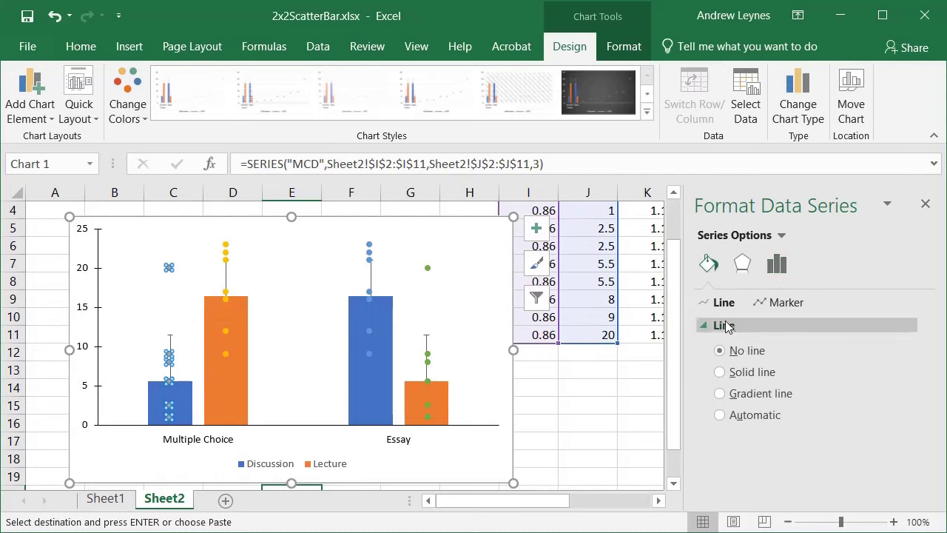
left_click(787, 302)
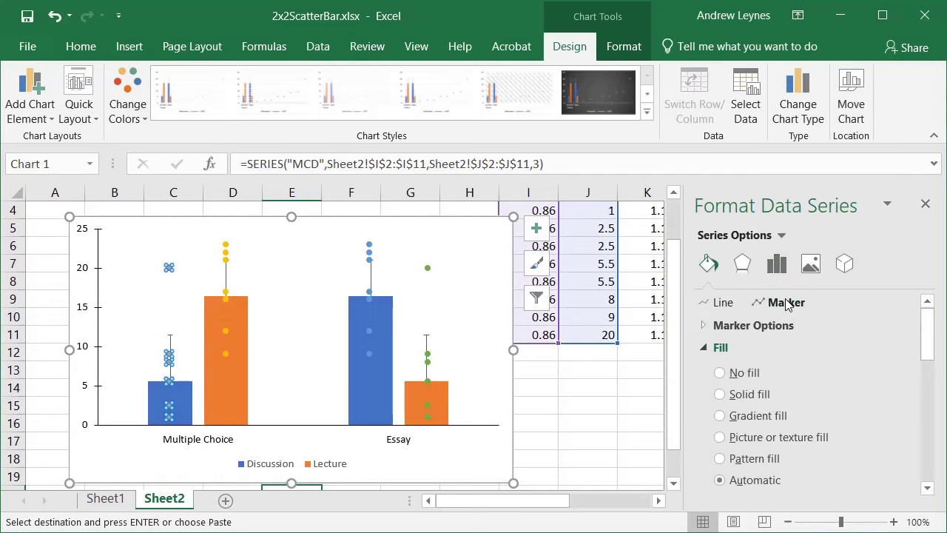
left_click(751, 398)
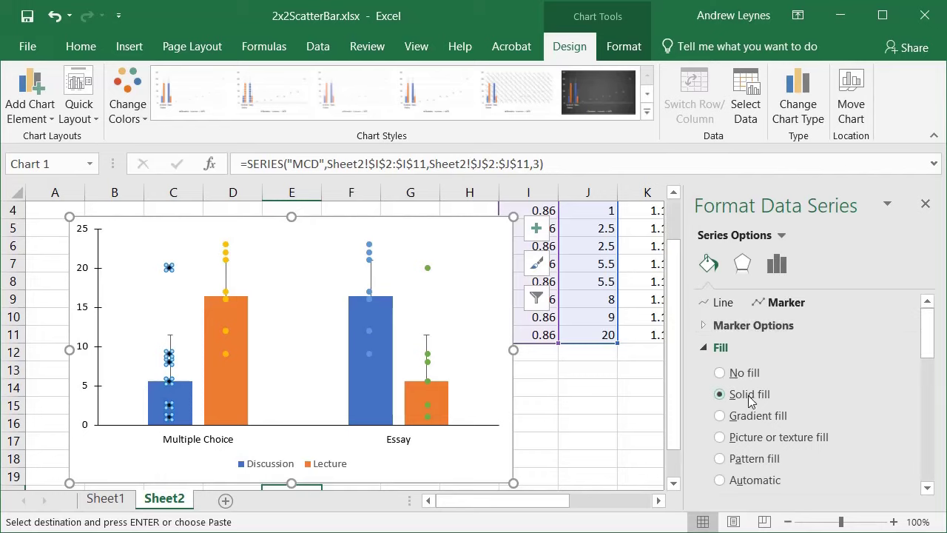
scroll(858, 395, "down", 3)
left_click(897, 423)
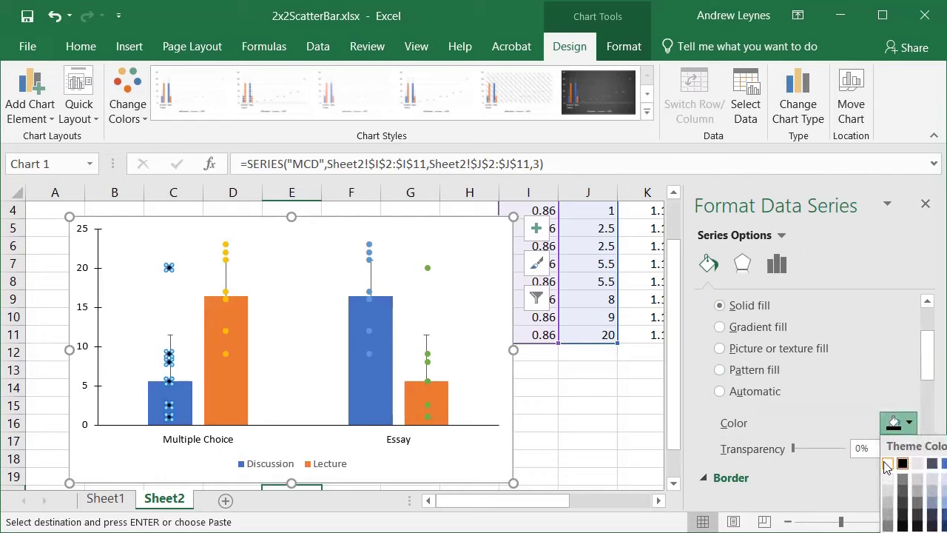
left_click(887, 464)
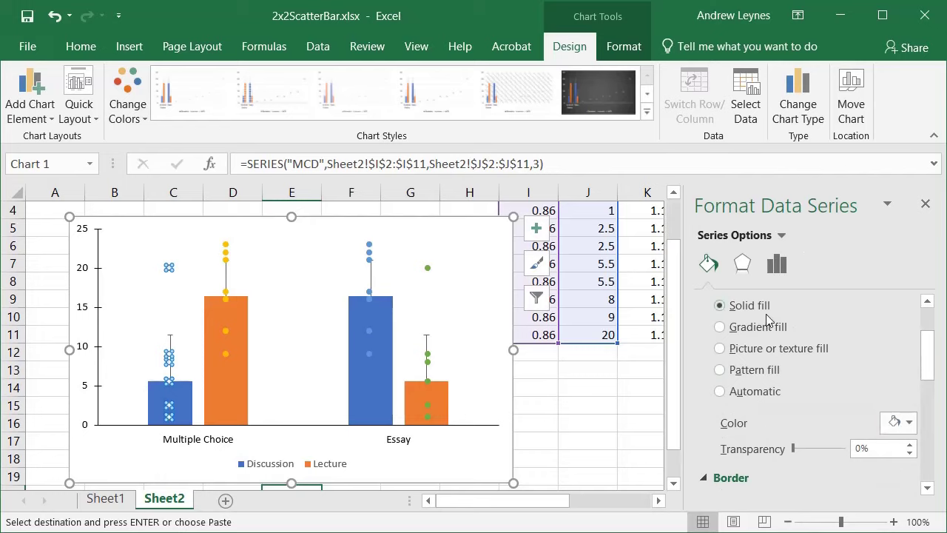
scroll(770, 321, "down", 1)
left_click(744, 481)
scroll(744, 481, "down", 1)
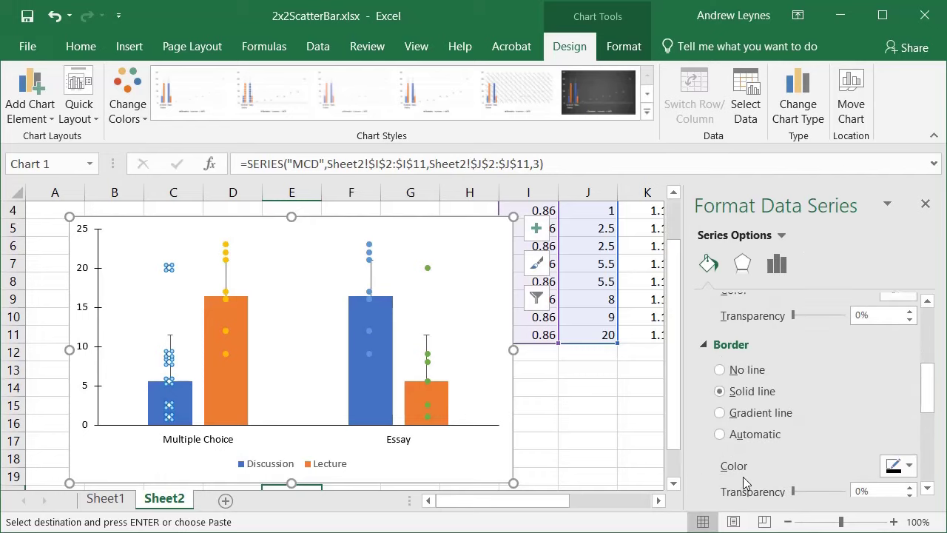
left_click(318, 389)
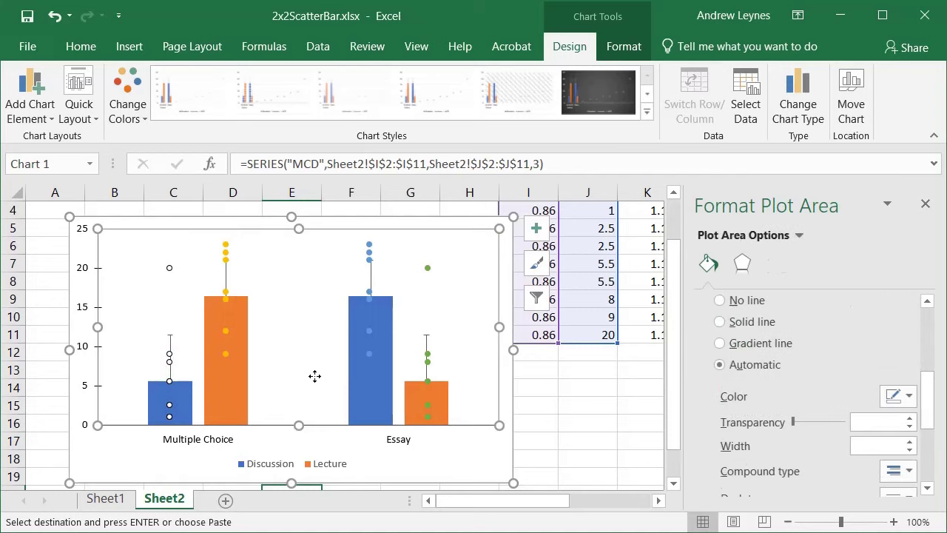
- Format the MCL data point markers with a solid white fill and a solid black border
left_click(227, 356)
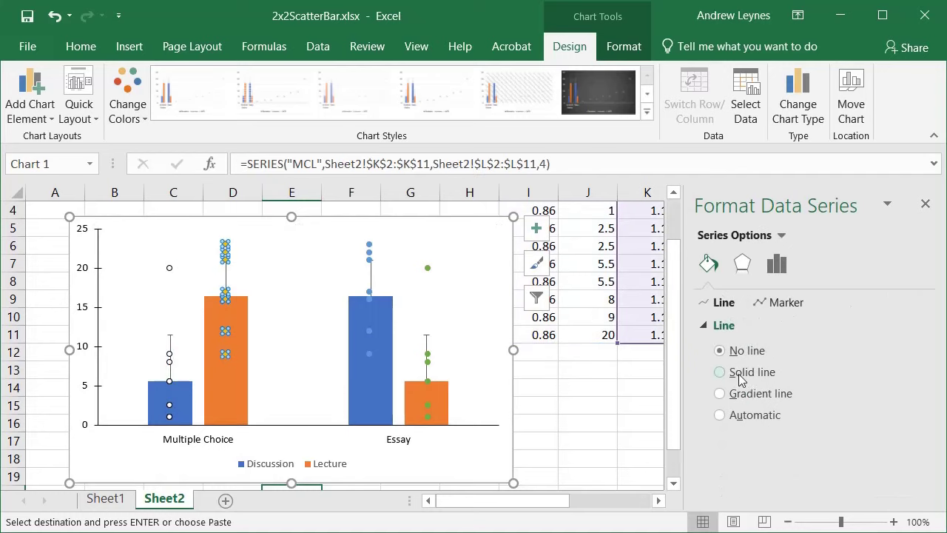
left_click(784, 304)
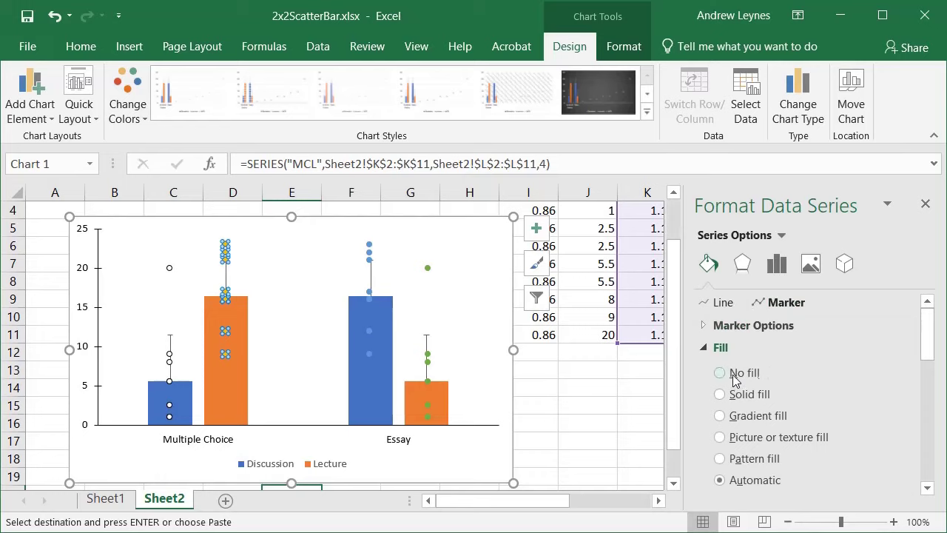
scroll(725, 393, "down", 1)
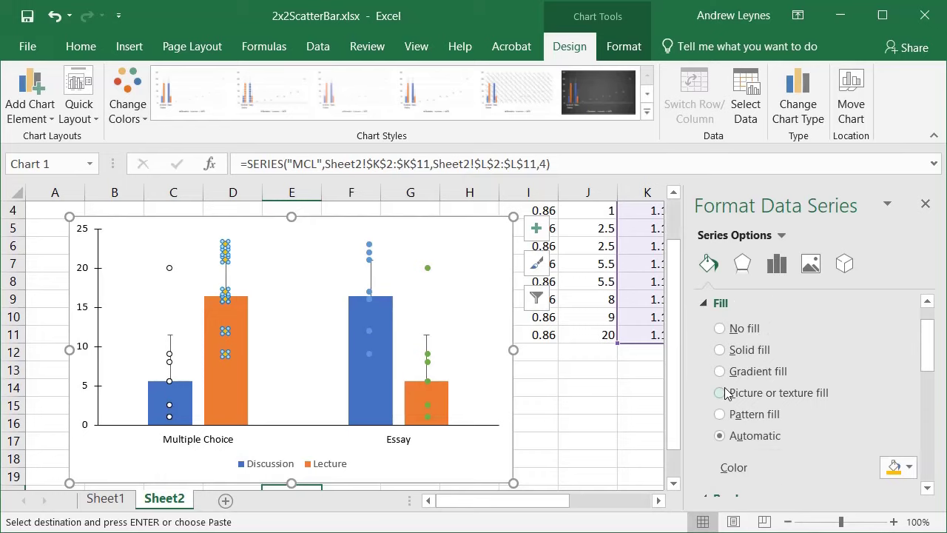
left_click(750, 351)
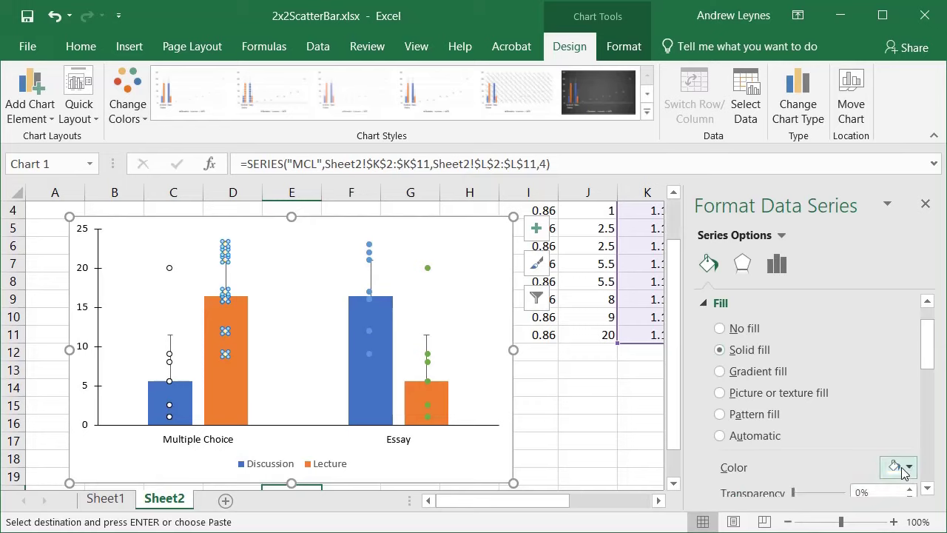
scroll(843, 439, "down", 2)
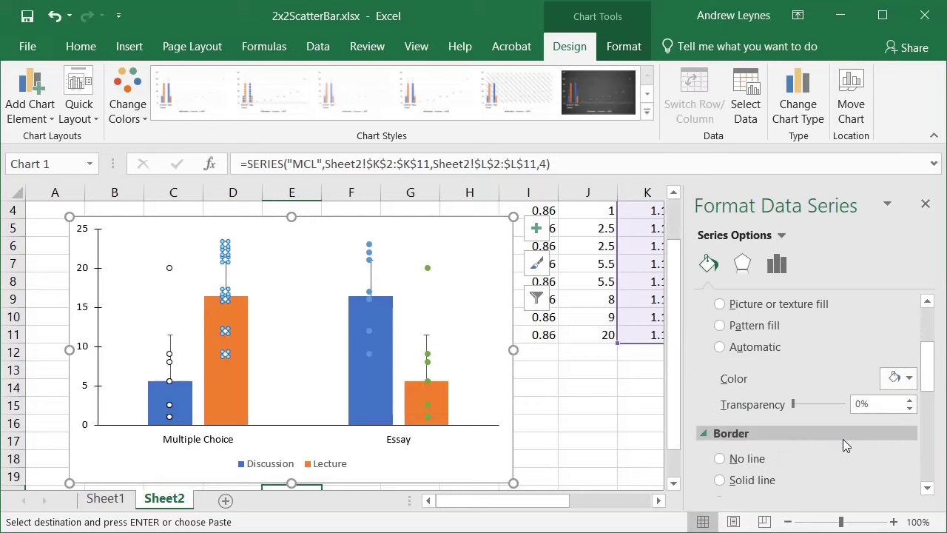
left_click(758, 481)
scroll(759, 481, "down", 3)
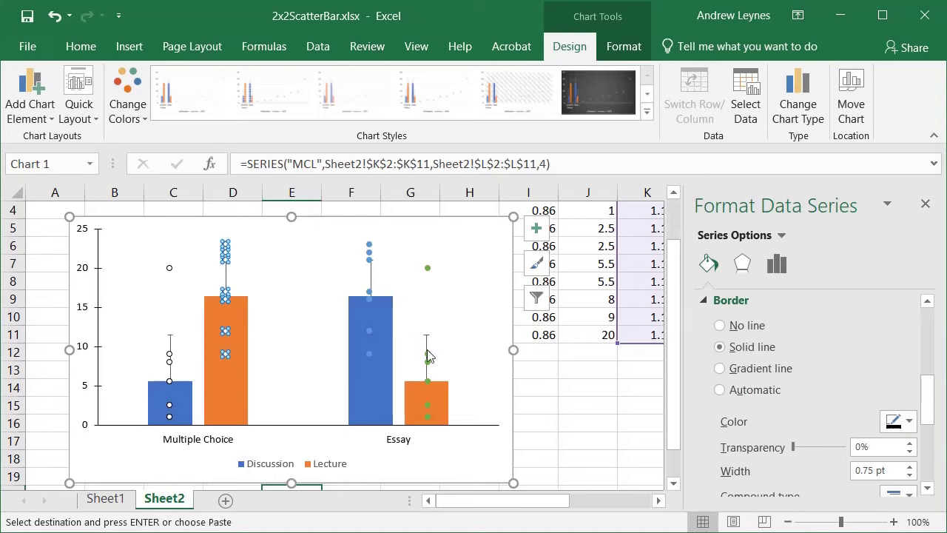
left_click(301, 285)
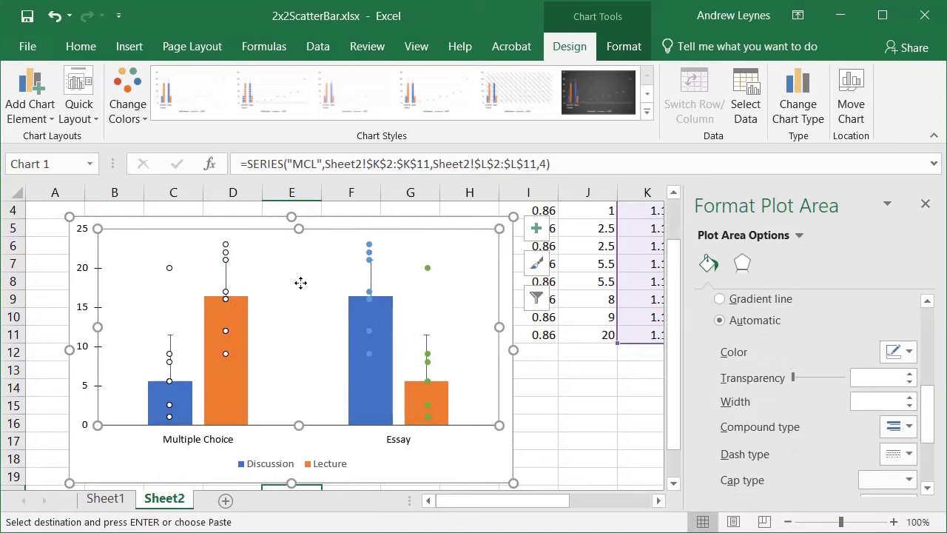
- Format the ED data point markers with a solid white fill and a solid black border
left_click(369, 303)
left_click(788, 304)
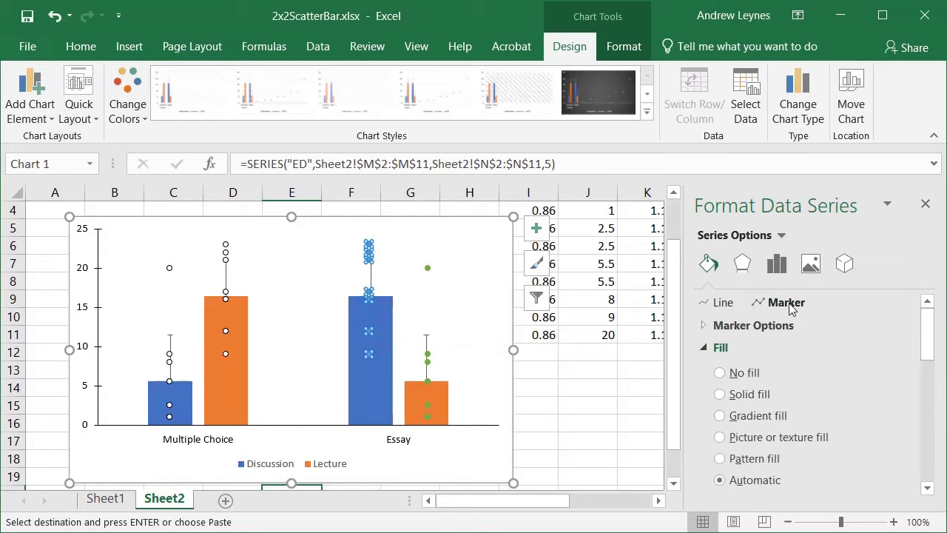
left_click(744, 394)
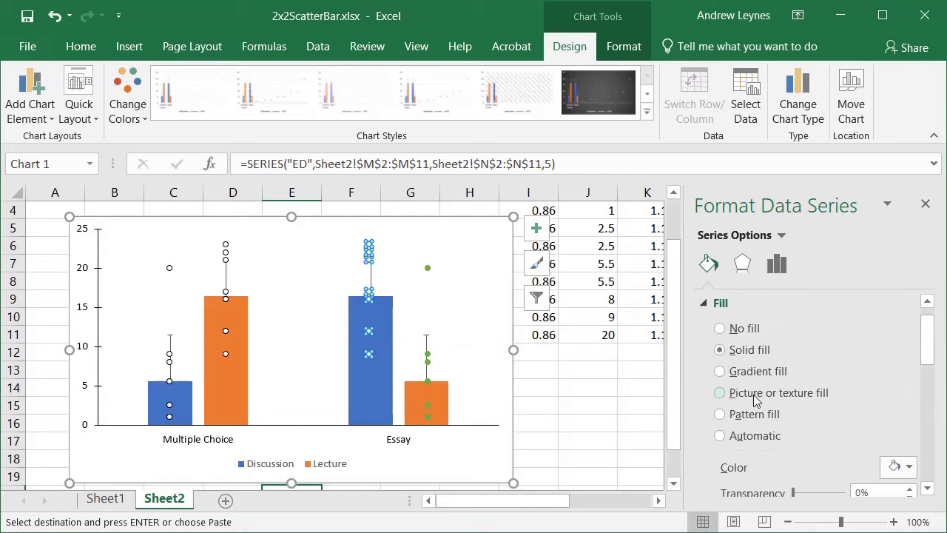
scroll(754, 400, "down", 2)
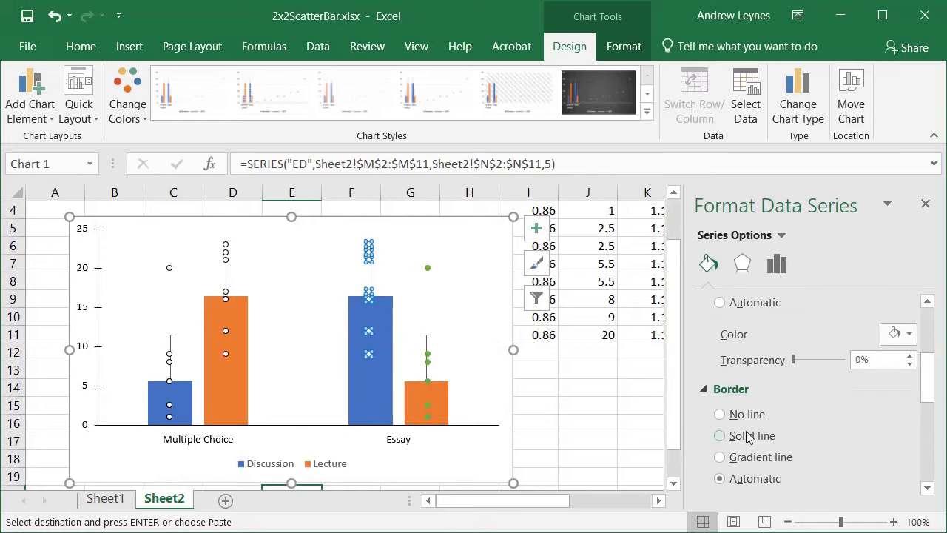
left_click(746, 436)
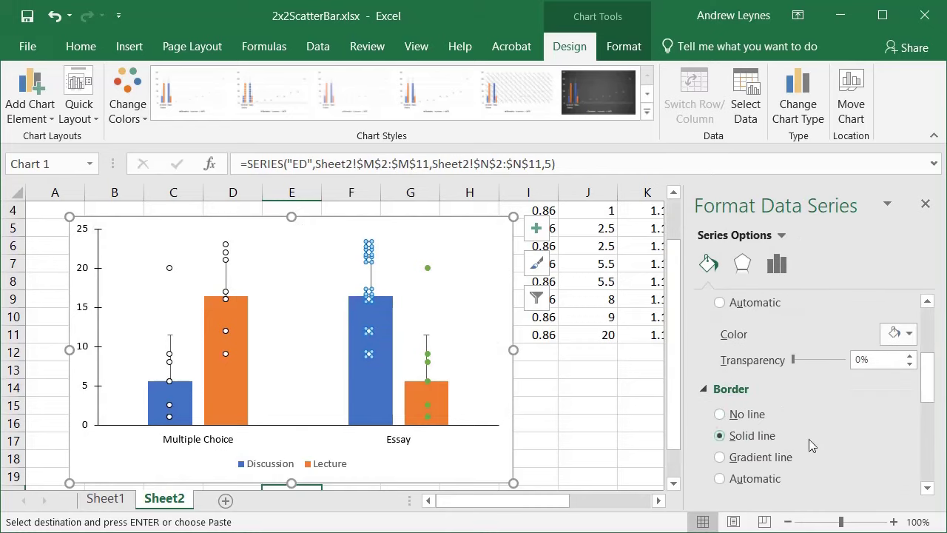
- Format the EL data point markers with a solid white fill and a solid black border
left_click(427, 363)
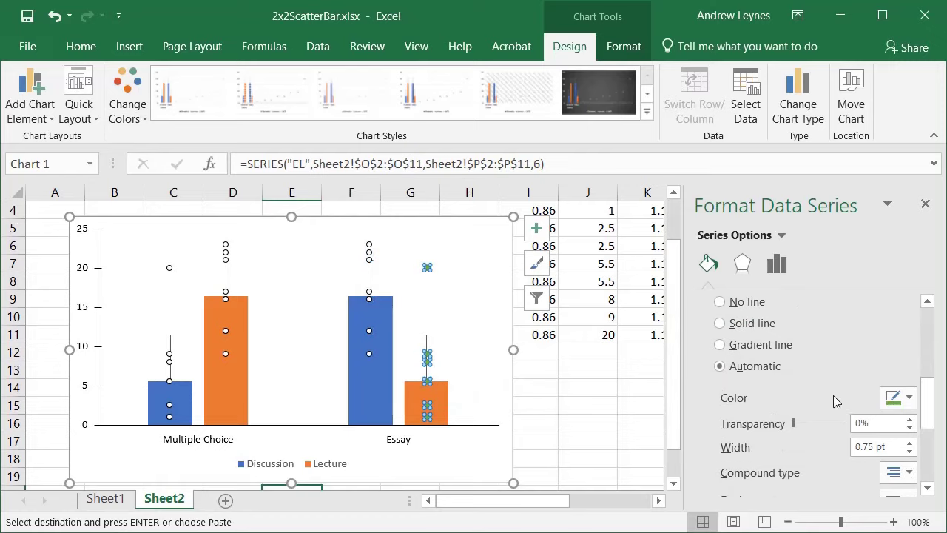
scroll(833, 395, "up", 3)
scroll(833, 393, "down", 1)
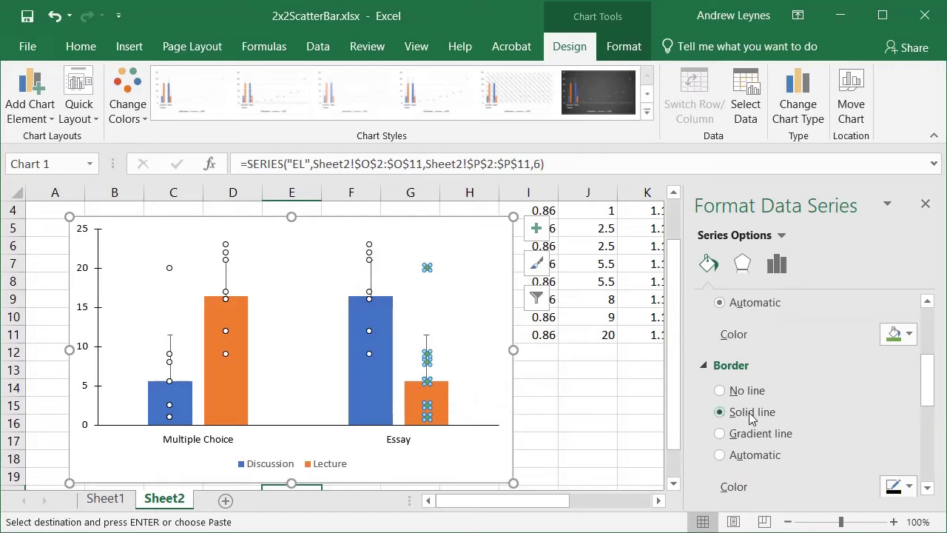
scroll(777, 389, "up", 4)
left_click(768, 391)
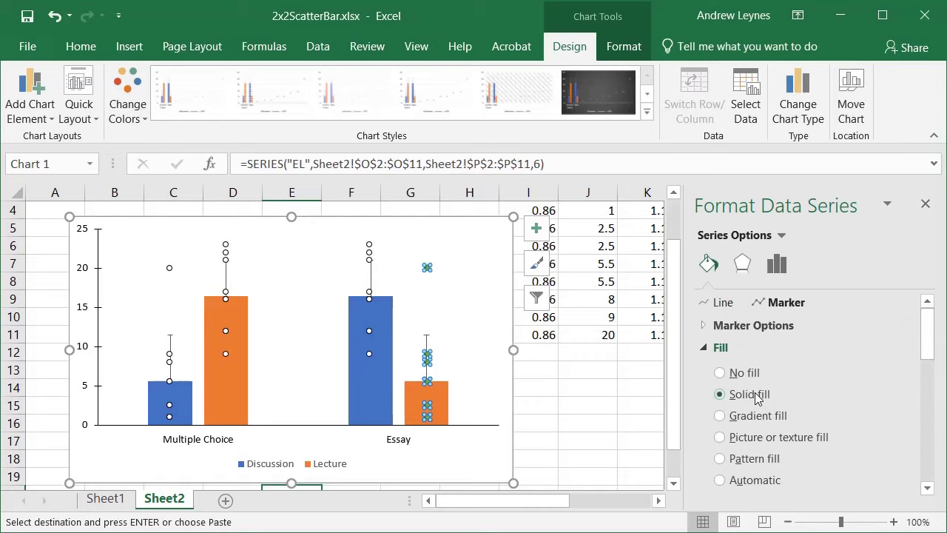
scroll(765, 397, "down", 2)
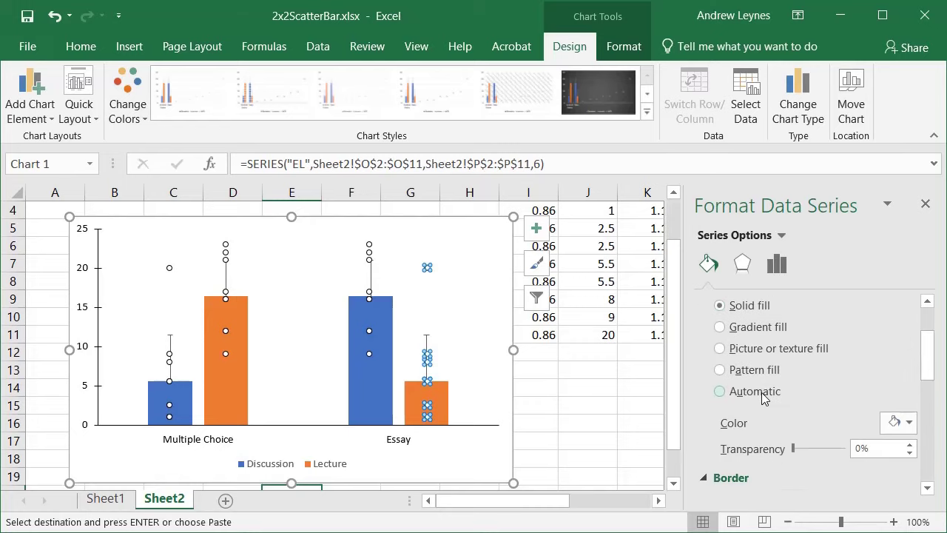
left_click(466, 273)
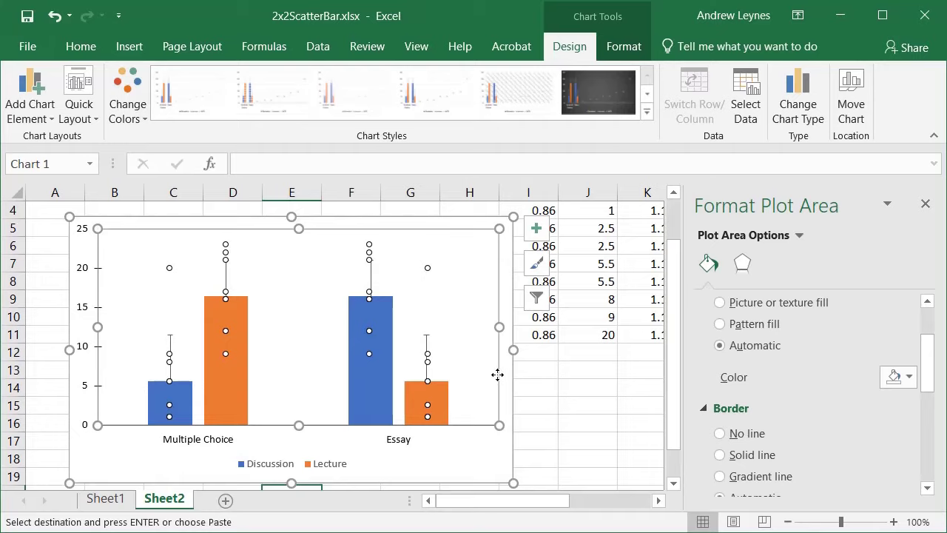
- Examine the fill, border, effects and text formatting options of the Lecture legend entry
left_click(450, 457)
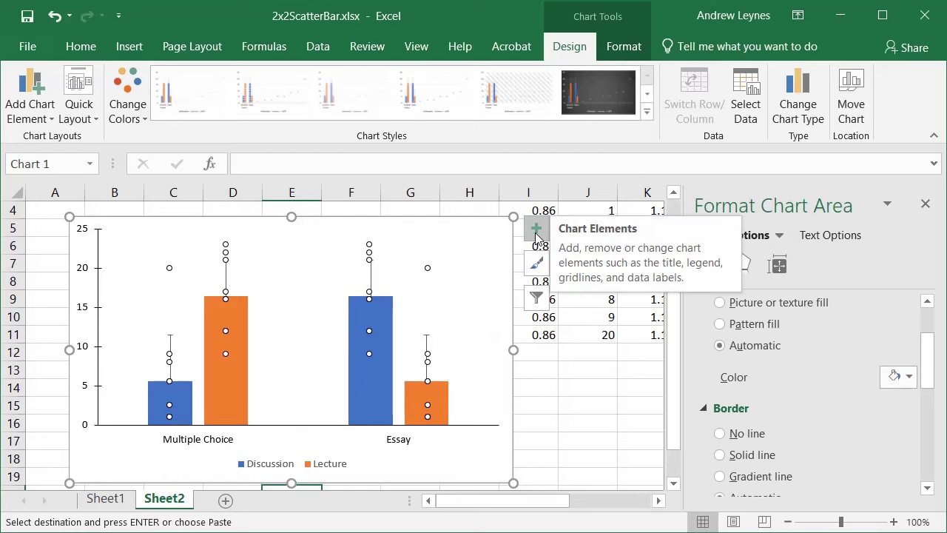
left_click(336, 464)
left_click(337, 464)
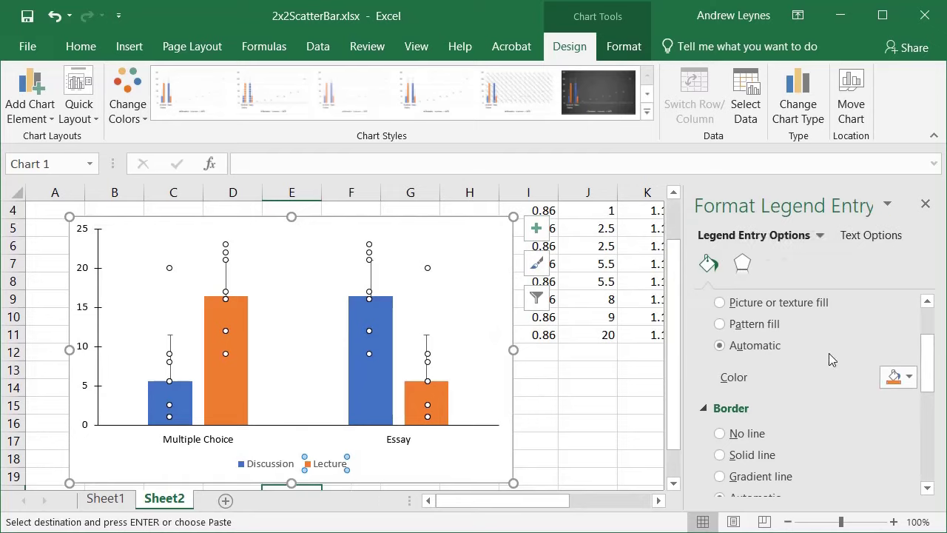
scroll(821, 298, "down", 7)
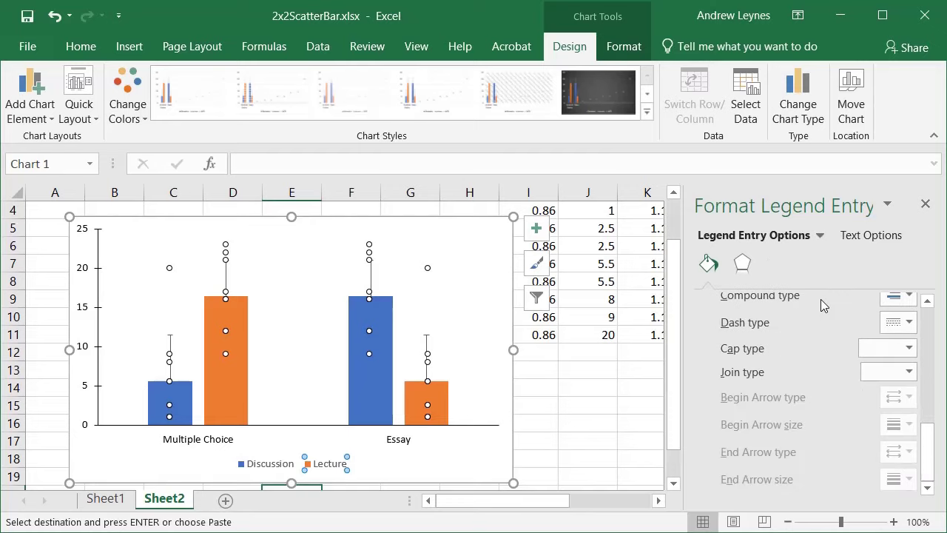
scroll(821, 299, "up", 7)
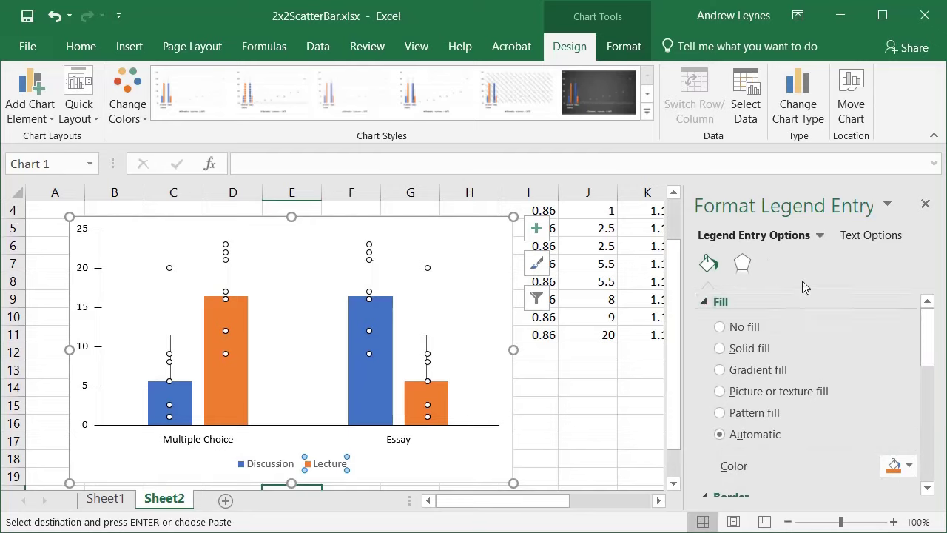
left_click(743, 264)
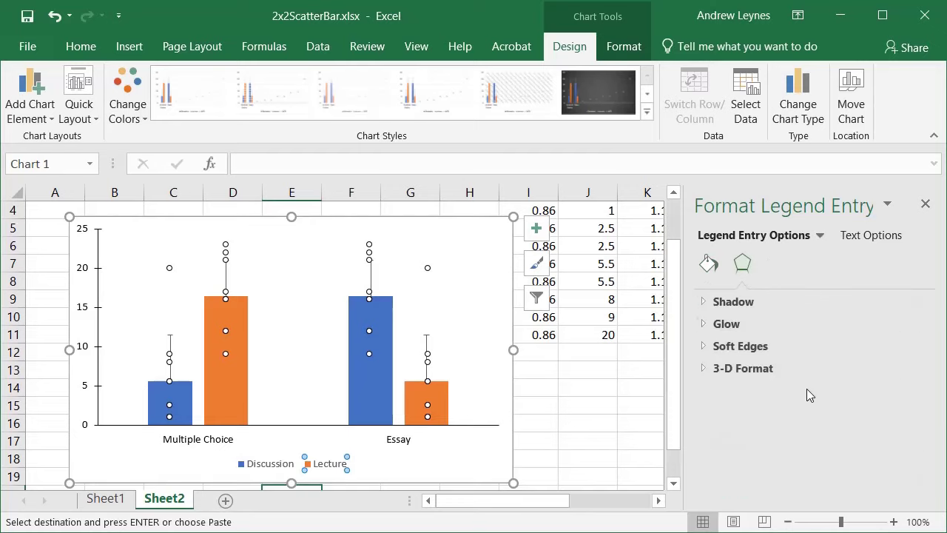
left_click(865, 235)
scroll(835, 314, "down", 3)
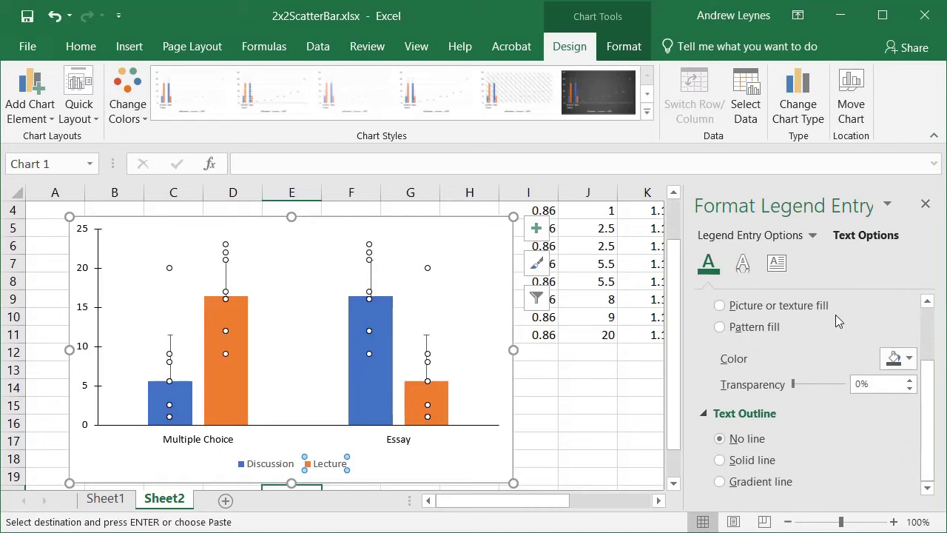
scroll(835, 315, "up", 3)
left_click(740, 237)
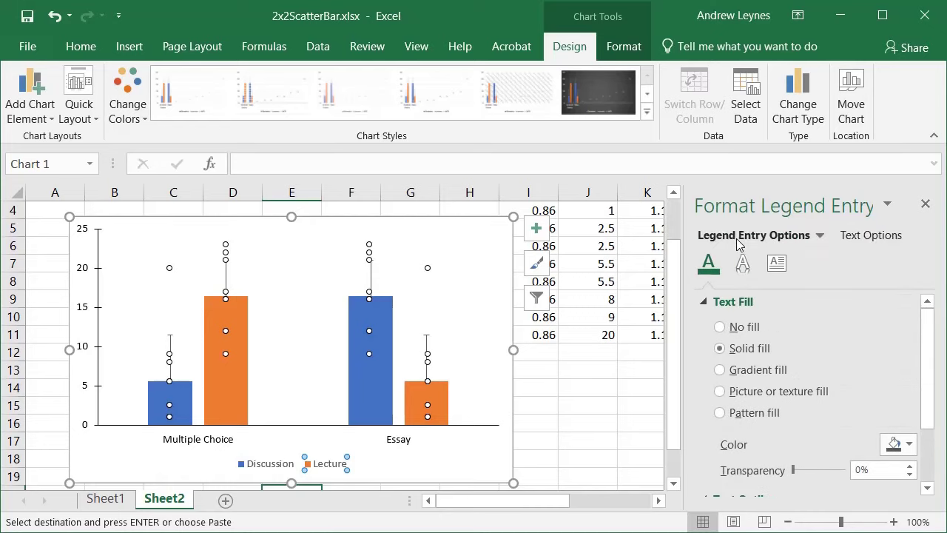
- Set the chart legend's position to Right
left_click(536, 228)
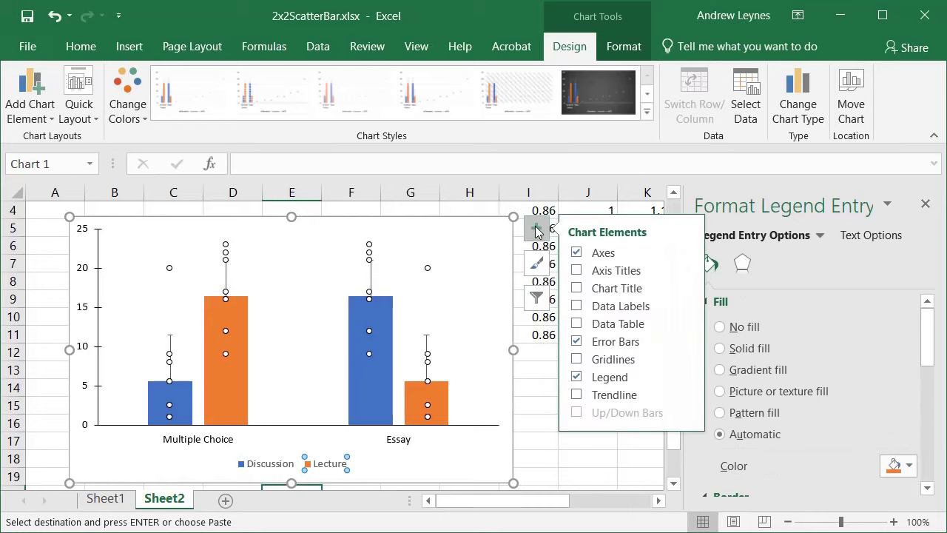
left_click(688, 378)
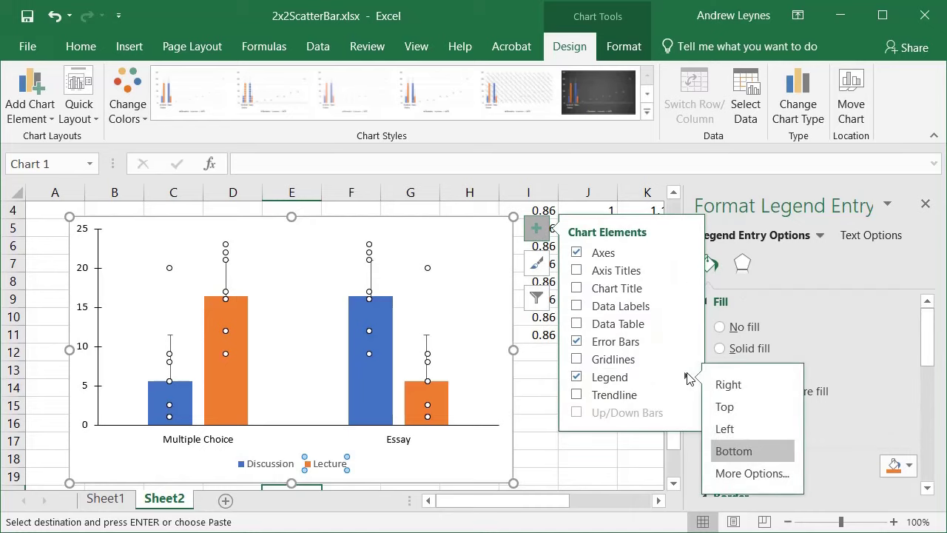
left_click(733, 384)
left_click(453, 421)
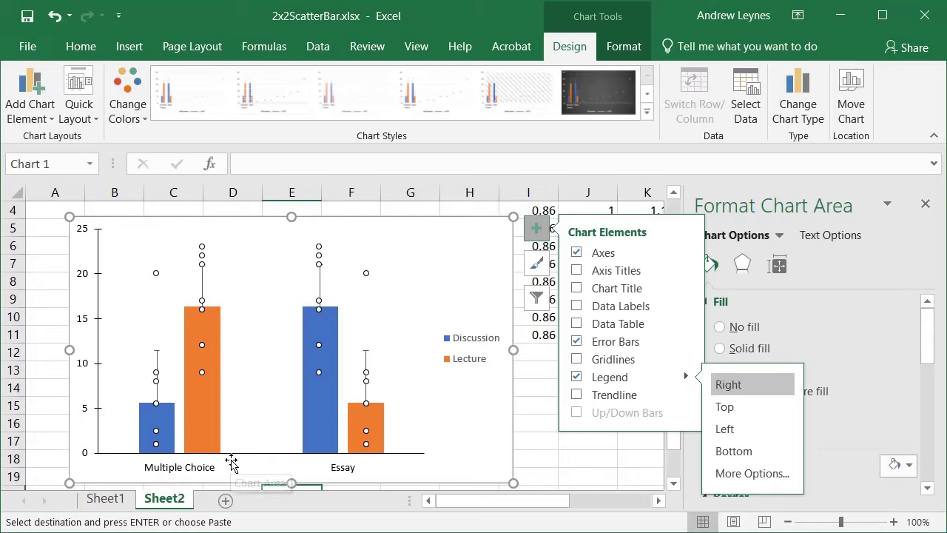
- Format the Discussion columns with no fill and a solid black border line
left_click(145, 421)
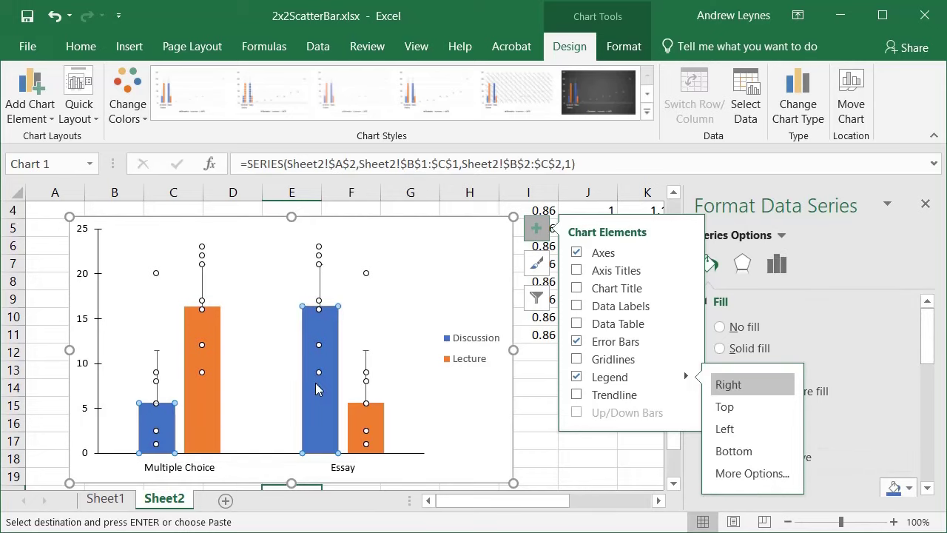
mouse_move(317, 385)
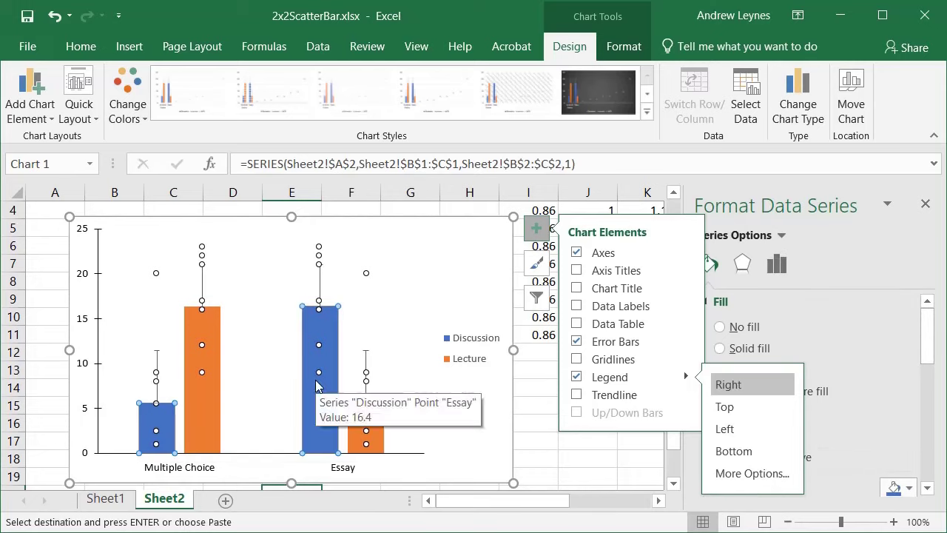
left_click(745, 350)
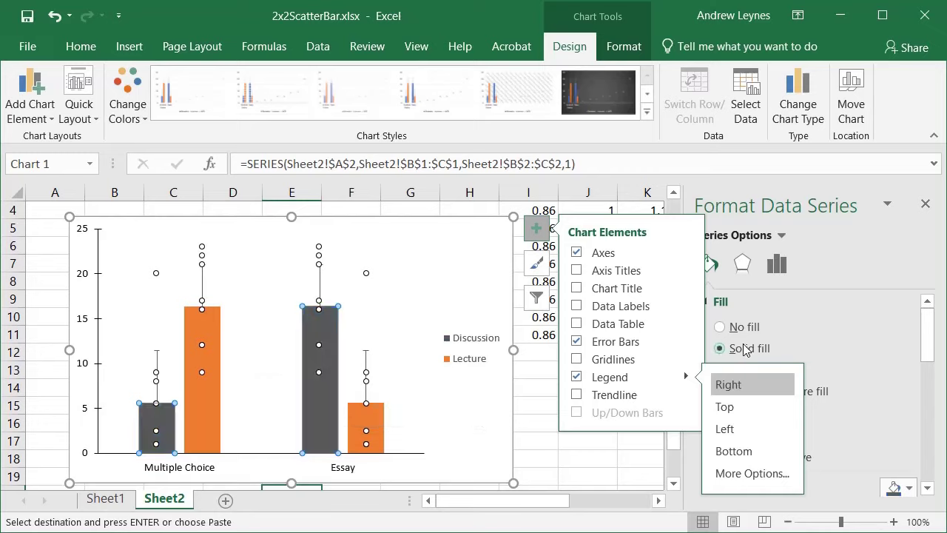
left_click(744, 330)
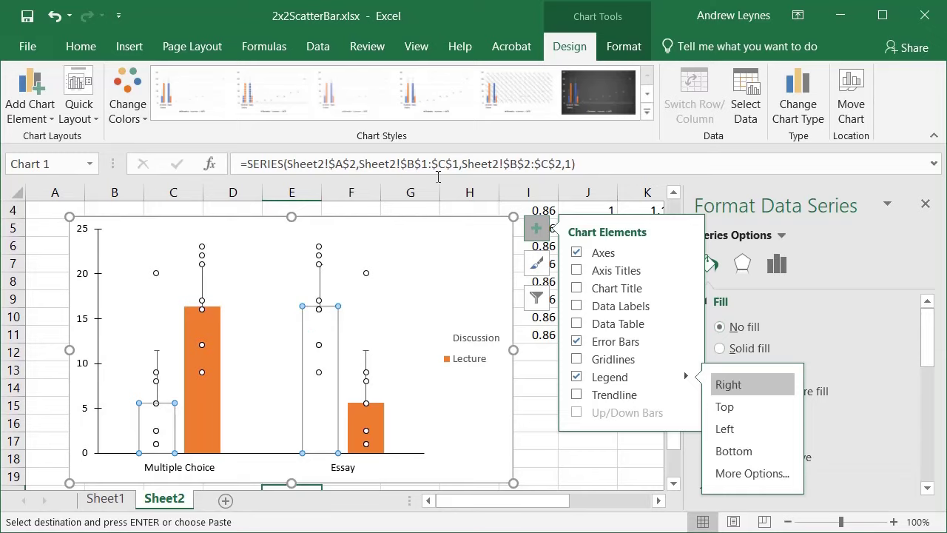
left_click(539, 231)
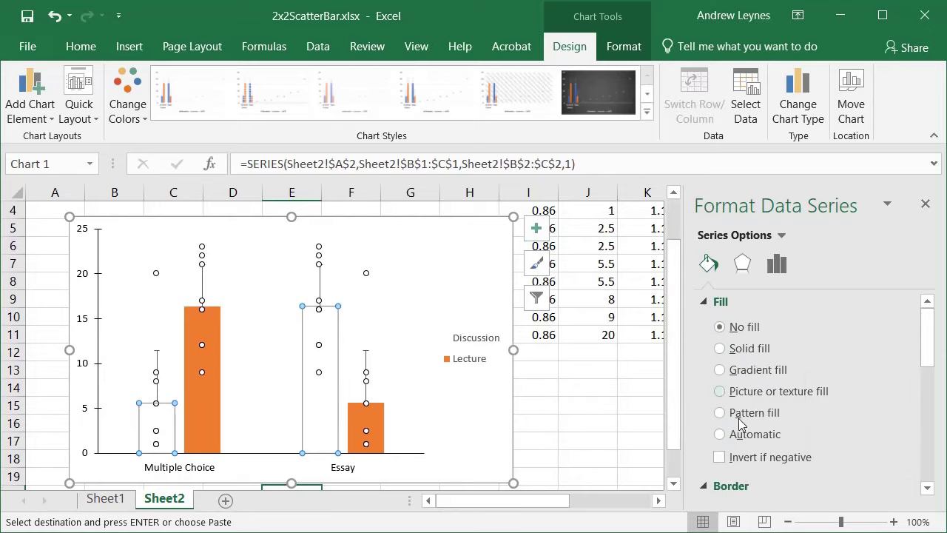
scroll(741, 423, "down", 3)
left_click(745, 444)
scroll(732, 444, "down", 3)
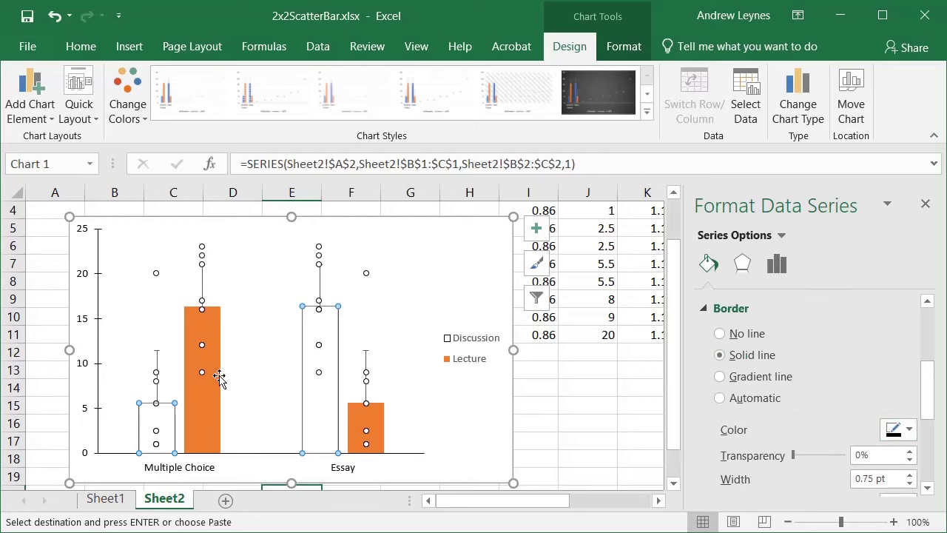
- Format the Lecture columns with a solid black fill and a solid black border line
left_click(211, 345)
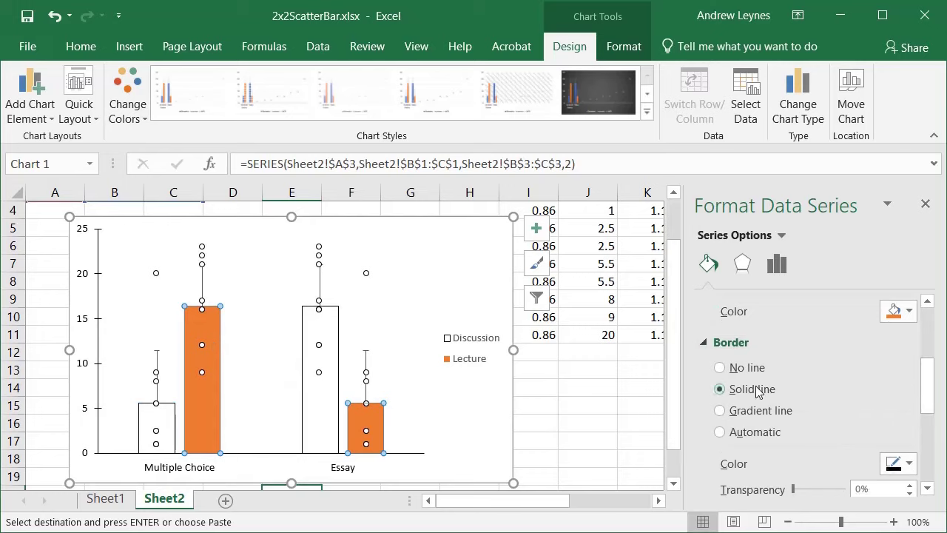
scroll(754, 370, "up", 4)
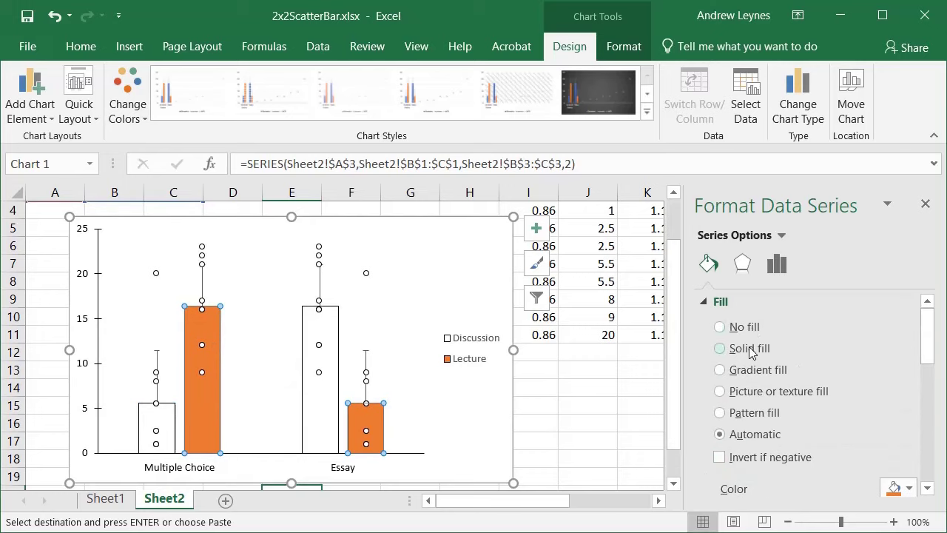
scroll(888, 451, "down", 2)
left_click(899, 444)
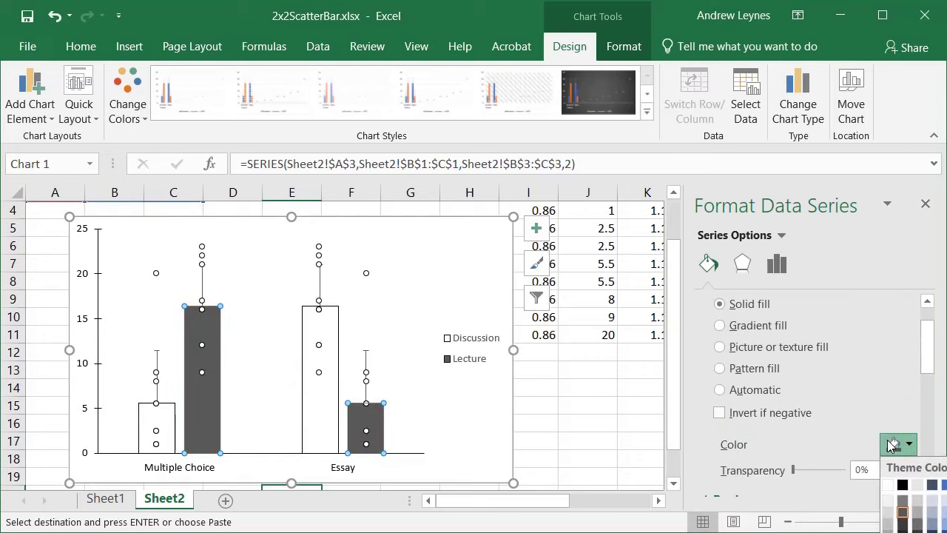
left_click(902, 484)
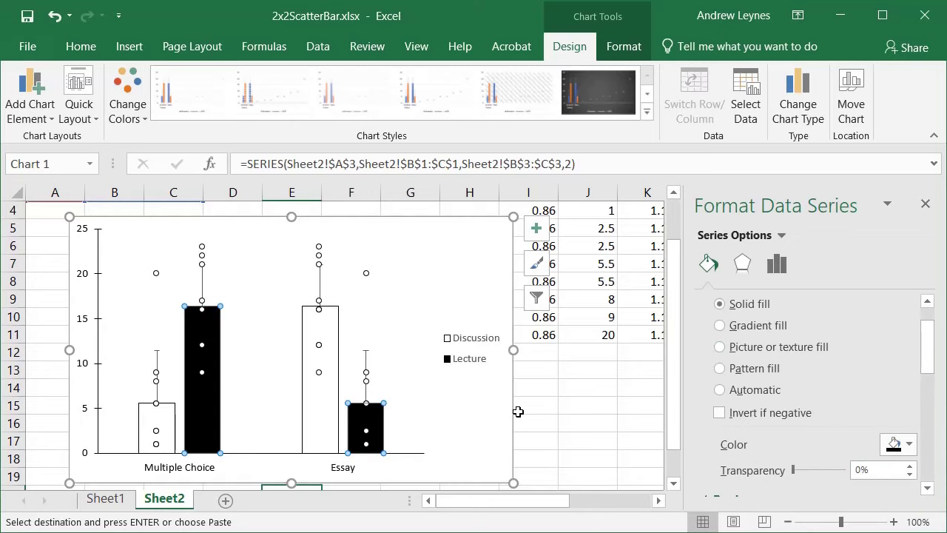
left_click(481, 406)
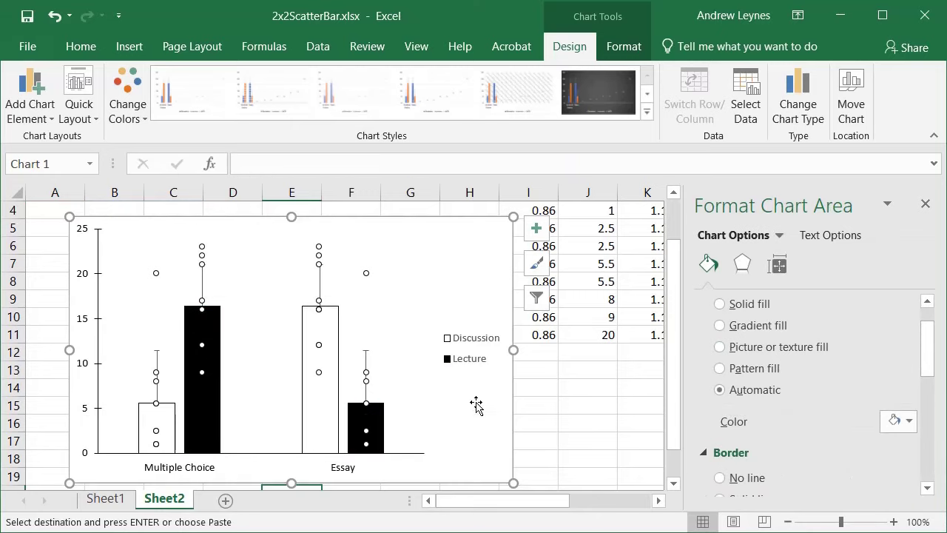
- Add axis titles to the chart
scroll(476, 405, "down", 2)
scroll(477, 405, "up", 2)
left_click(535, 230)
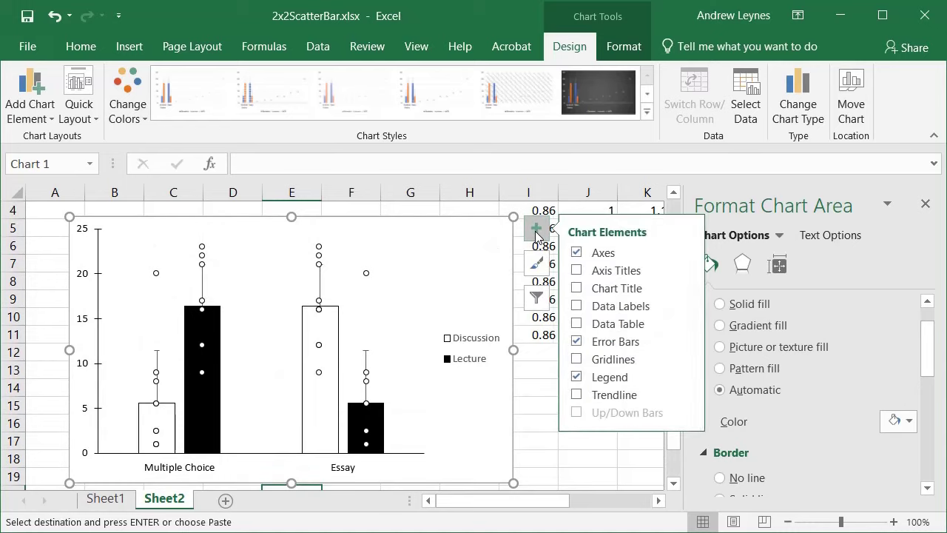
left_click(613, 271)
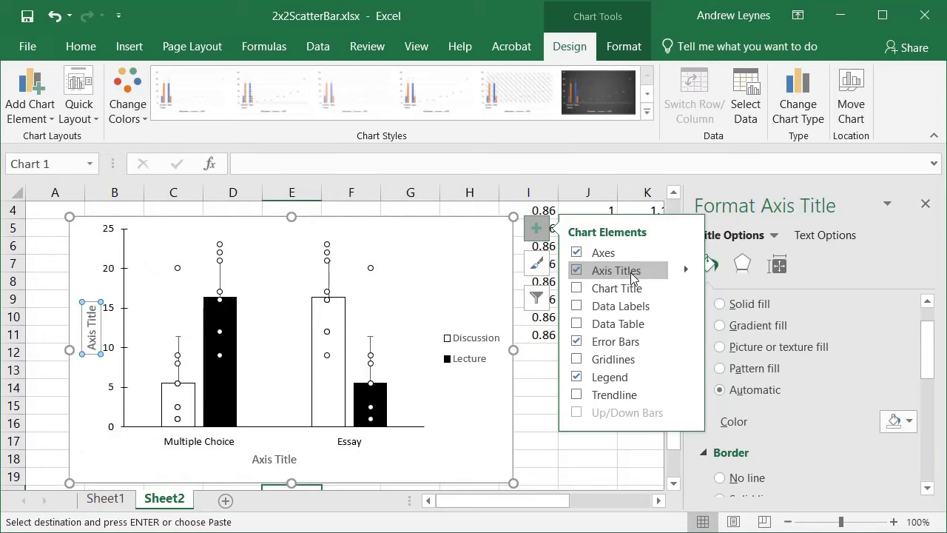
- Replace the vertical axis title's placeholder text with "Mean Number Correct"
left_click(91, 326)
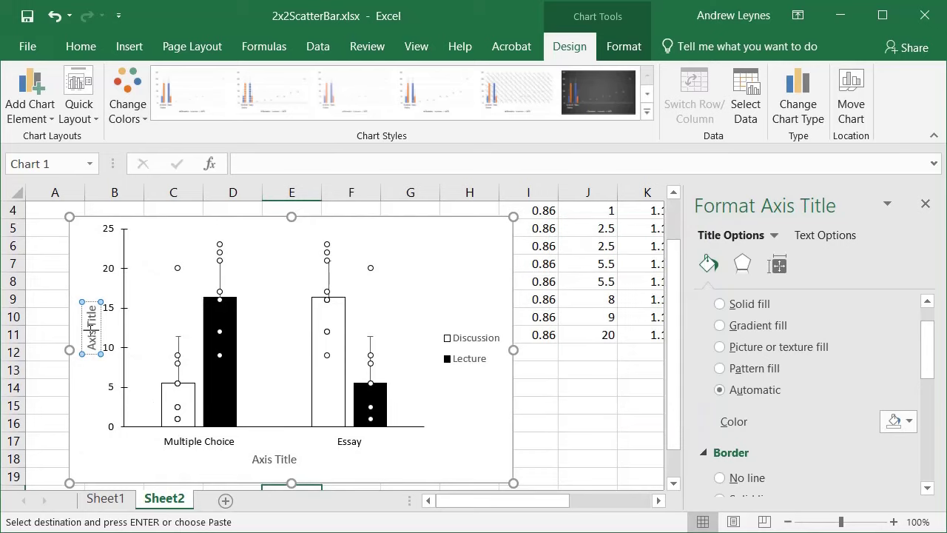
key("BackSpace")
key("BackSpace")
key("BackSpace")
key("BackSpace")
key("BackSpace")
key("BackSpace")
key("BackSpace")
key("BackSpace")
key("BackSpace")
key("BackSpace")
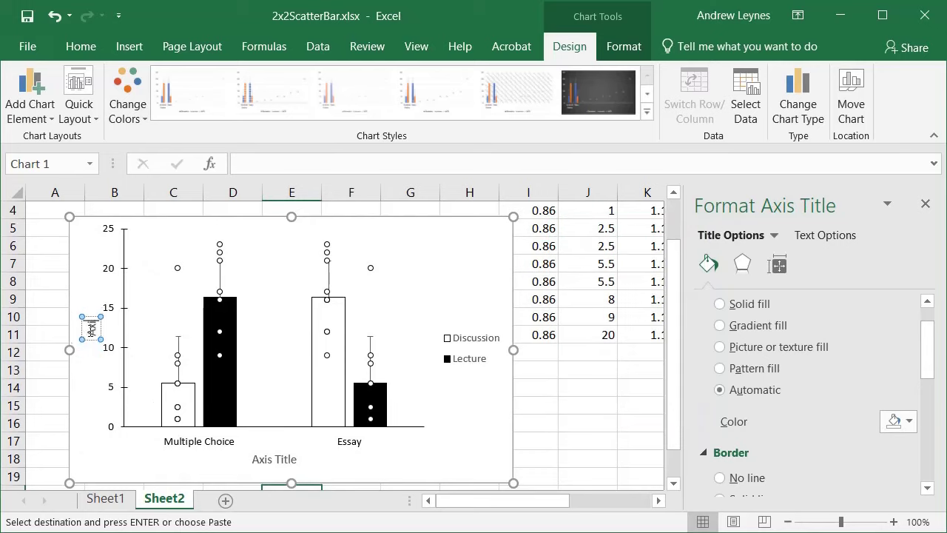
type("Mean")
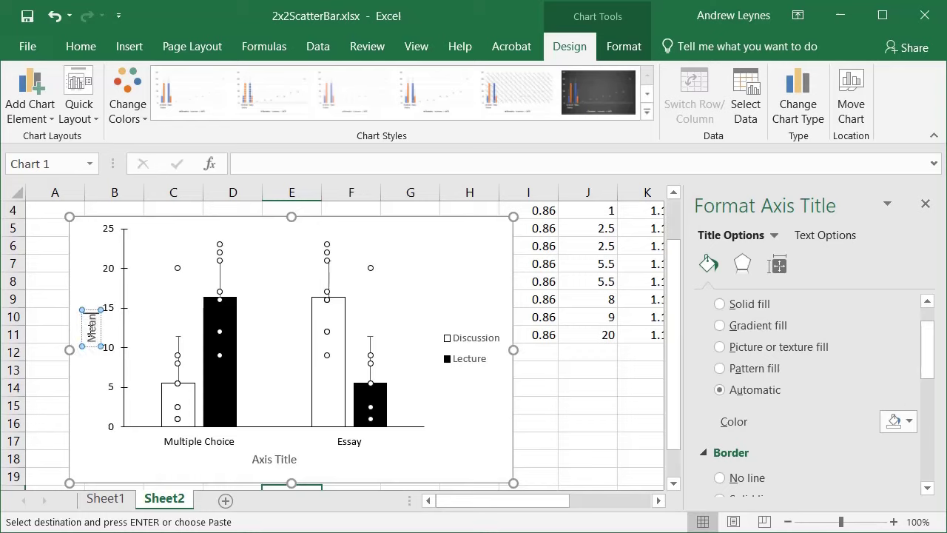
type(" Number")
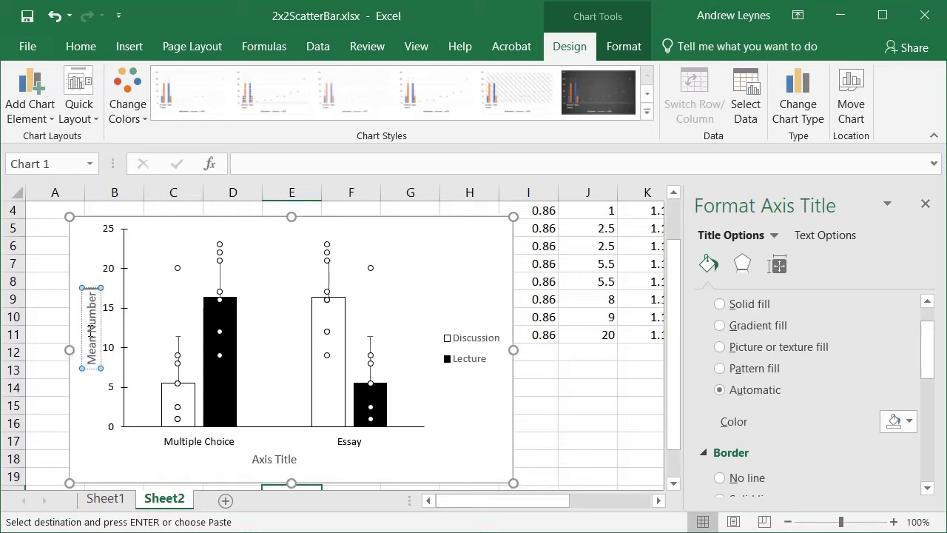
type(" Correct")
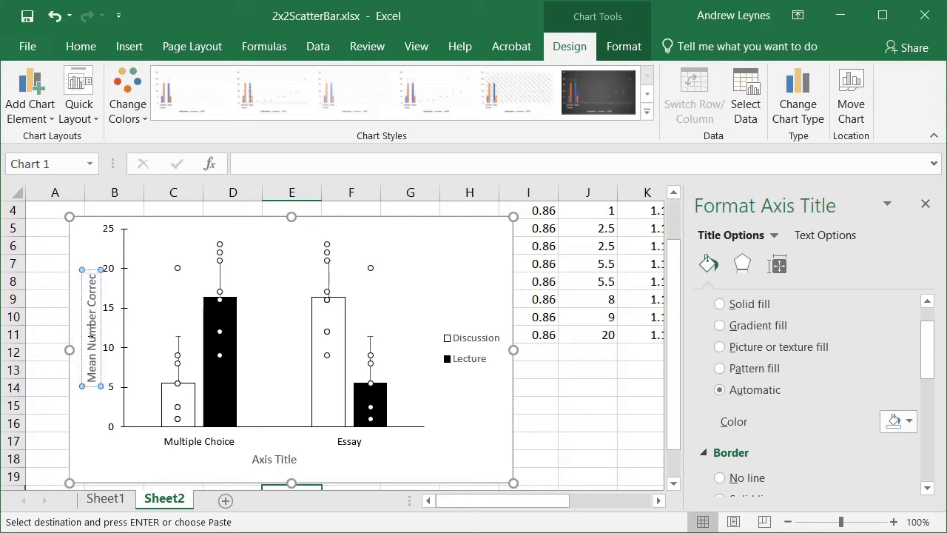
left_click(89, 418)
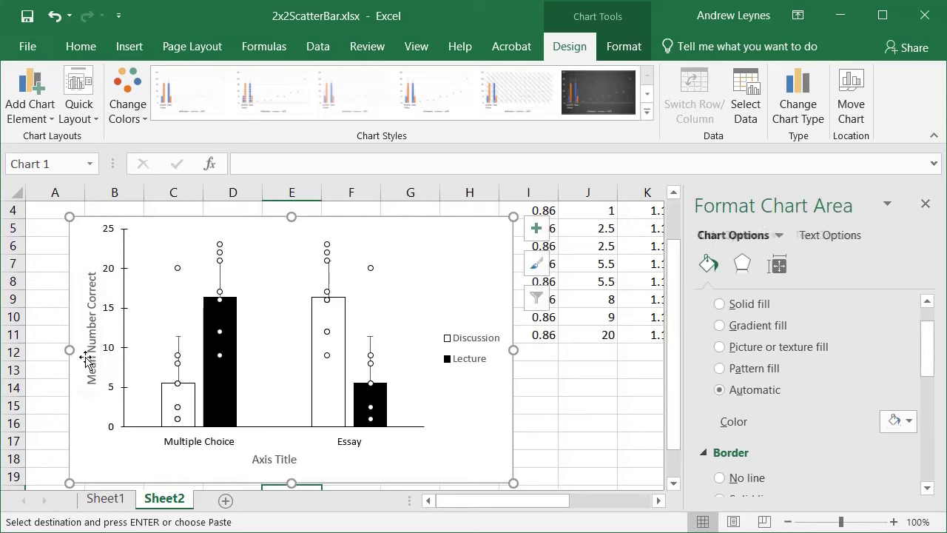
- Set the font color of the vertical axis title to black
left_click(92, 329)
left_click(81, 45)
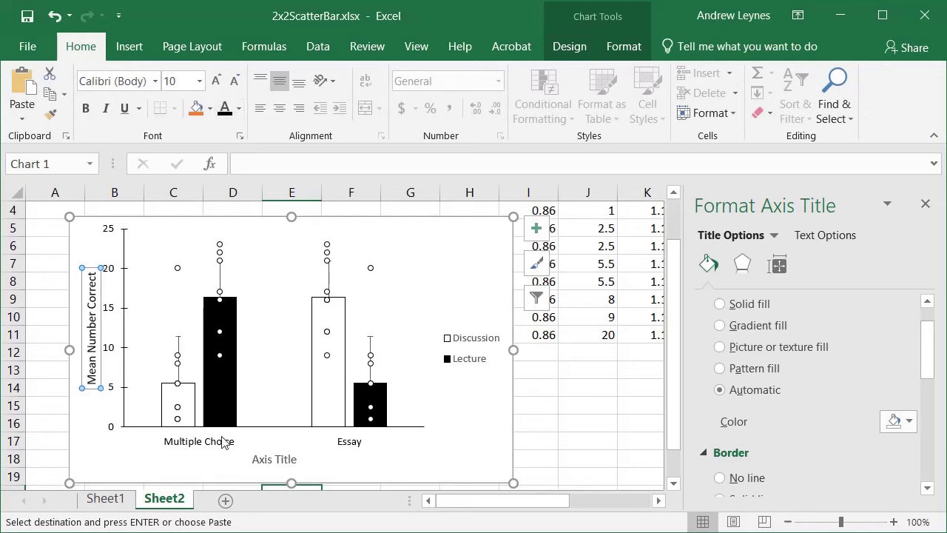
- Replace the horizontal axis title's placeholder text with "Test Format"
left_click(274, 458)
left_click(273, 459)
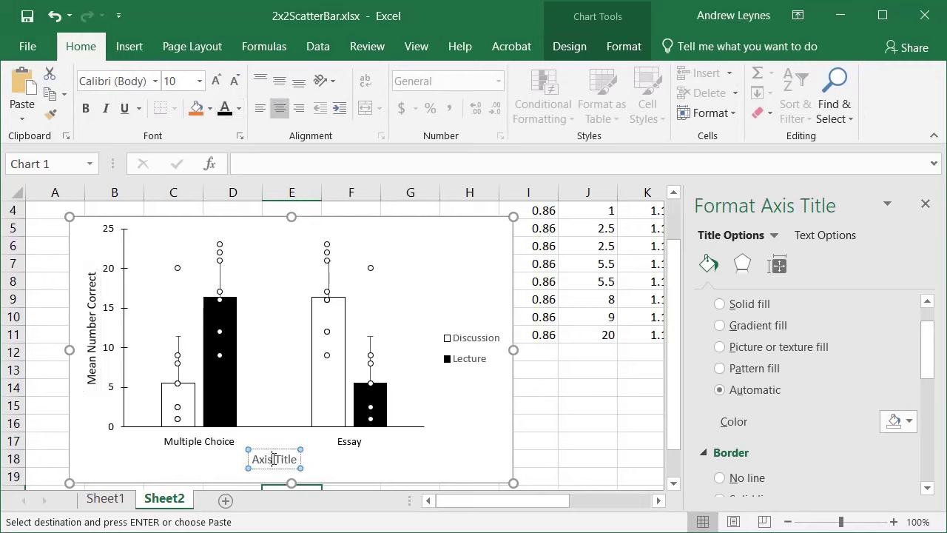
key("BackSpace")
key("BackSpace")
key("BackSpace")
key("BackSpace")
key("BackSpace")
key("BackSpace")
key("BackSpace")
key("BackSpace")
key("BackSpace")
key("BackSpace")
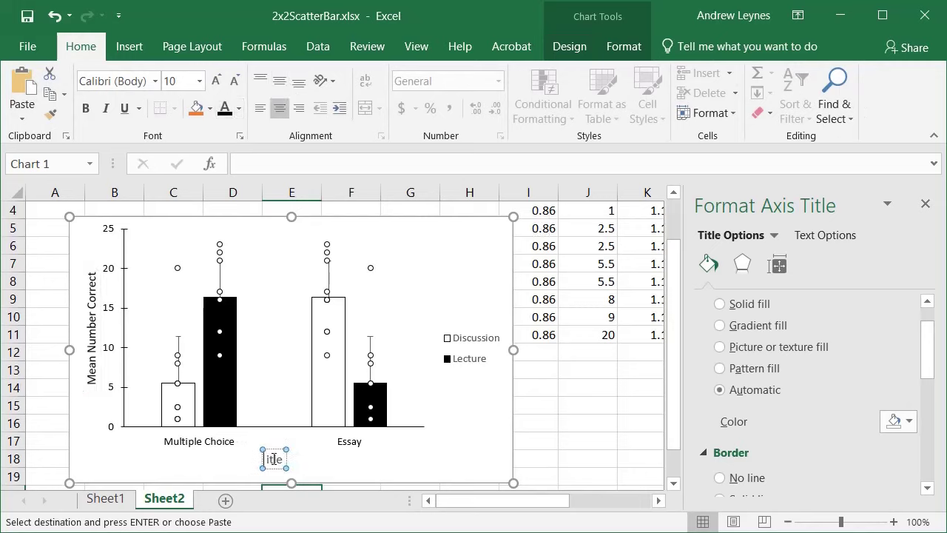
type("Test Format")
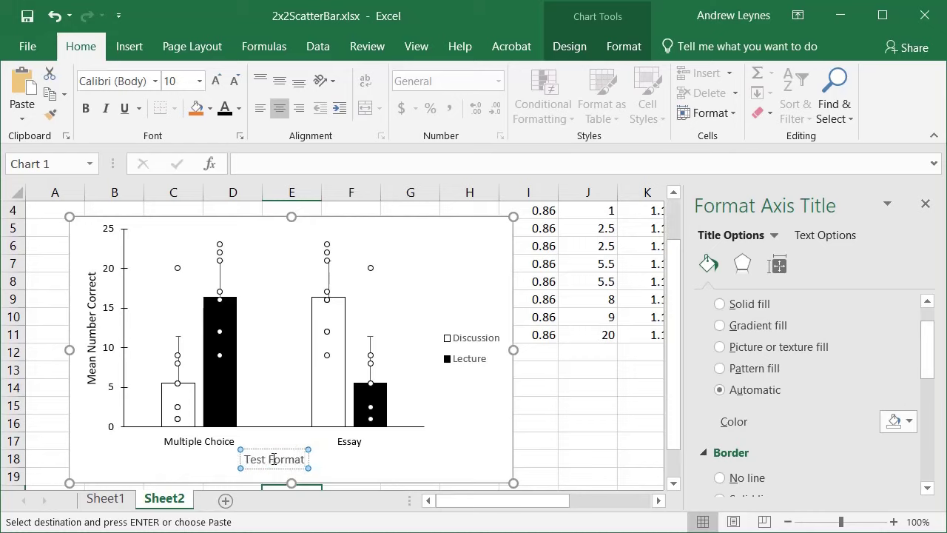
- Set the font color of the horizontal axis title and the legend text to black
left_click(393, 451)
left_click(291, 457)
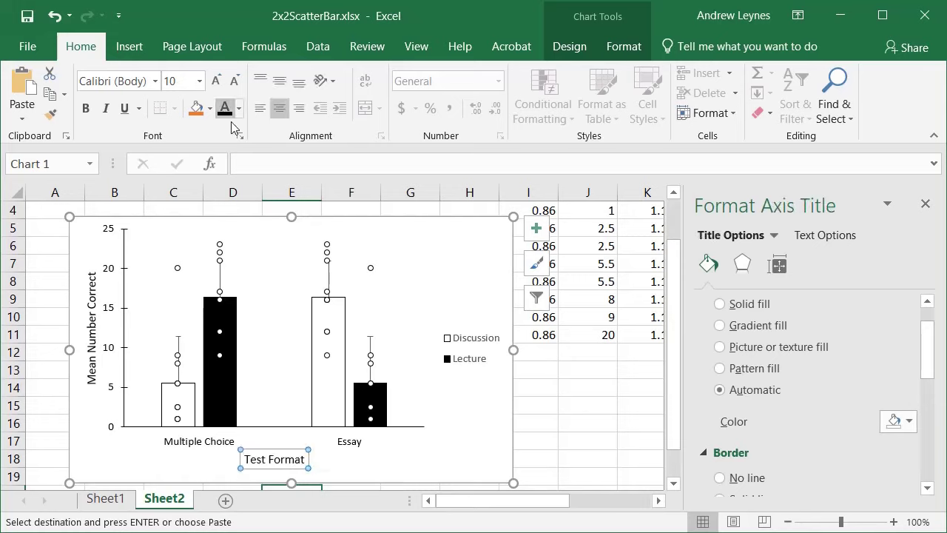
left_click(469, 348)
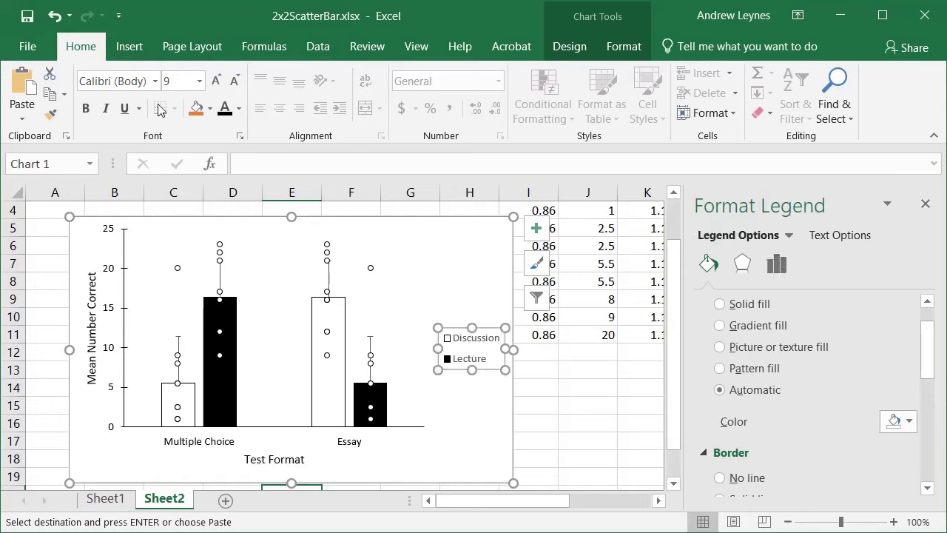
left_click(455, 418)
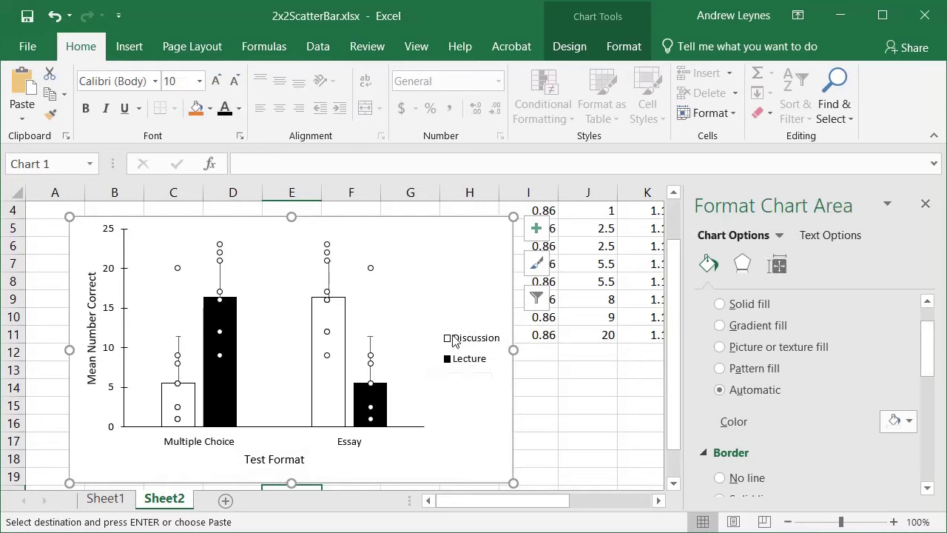
- Insert a text box reading "Class Type" in the chart at the legend, with its text above the Discussion entry
scroll(164, 42, "down", 1)
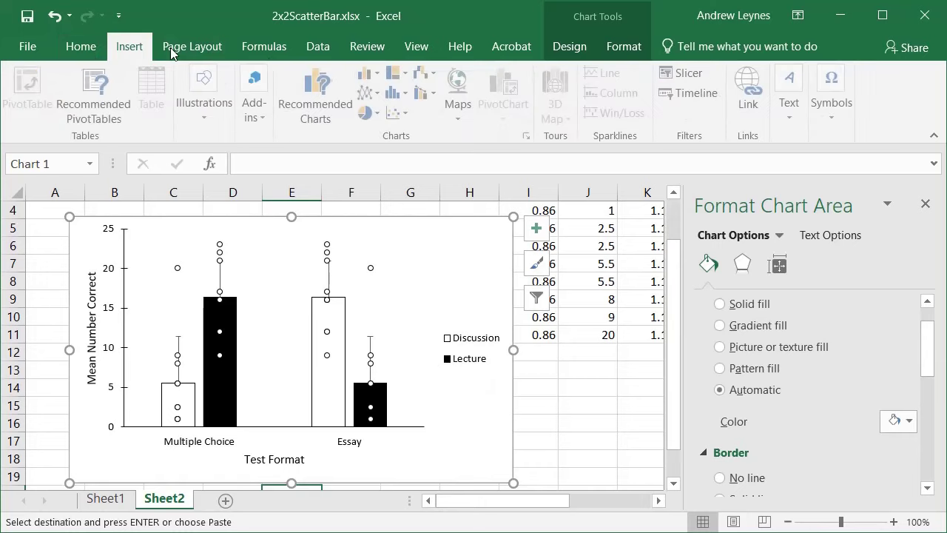
left_click(790, 95)
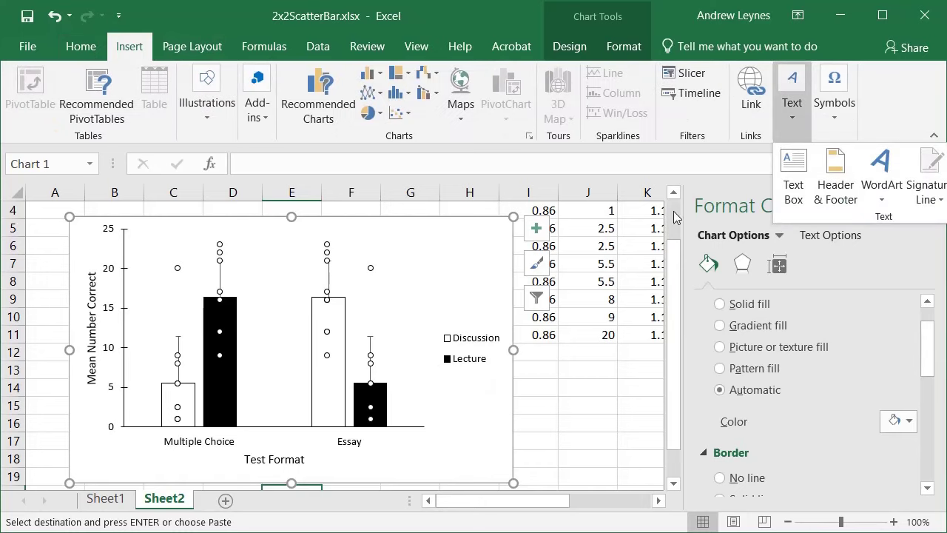
left_click(795, 174)
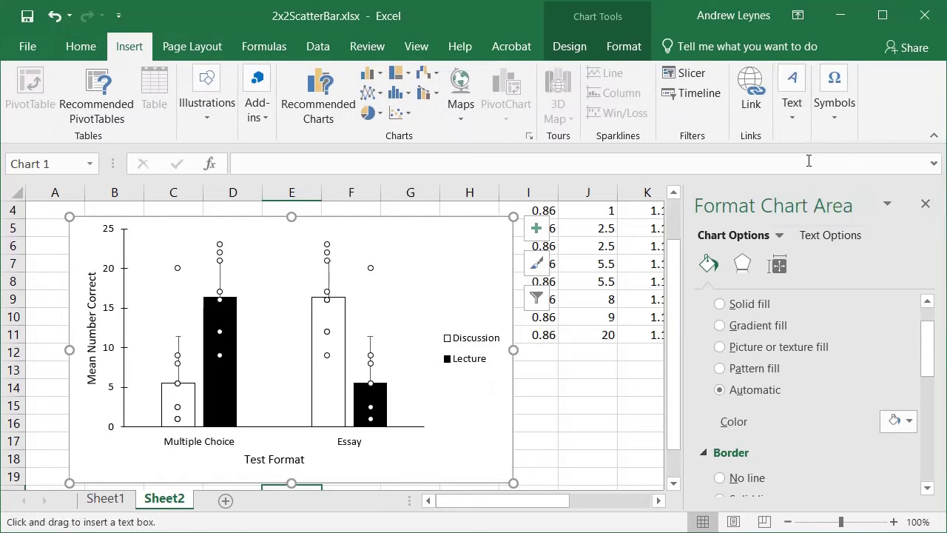
left_click(426, 312)
type("Class Type")
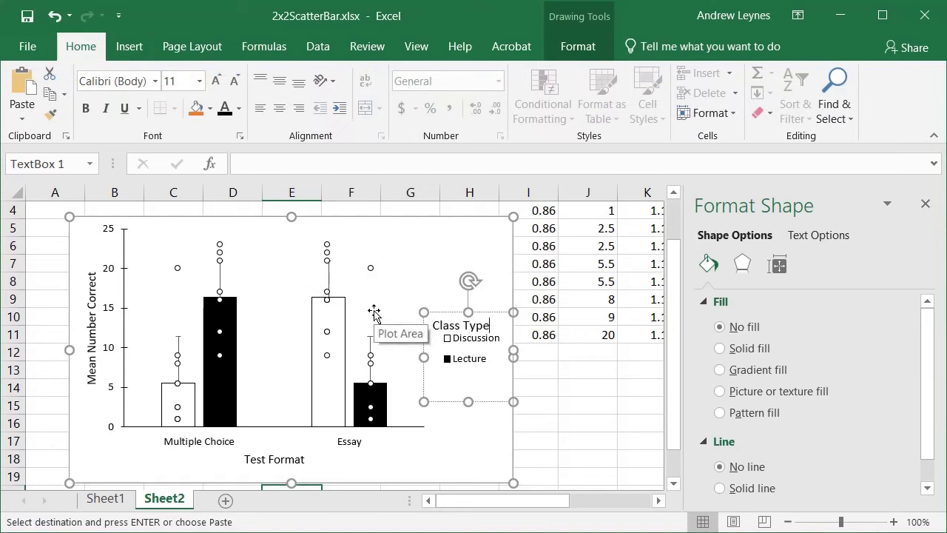
- Shorten the "Class Type" text box and position it as a heading just above the legend entries
left_click_drag(469, 399, 459, 305)
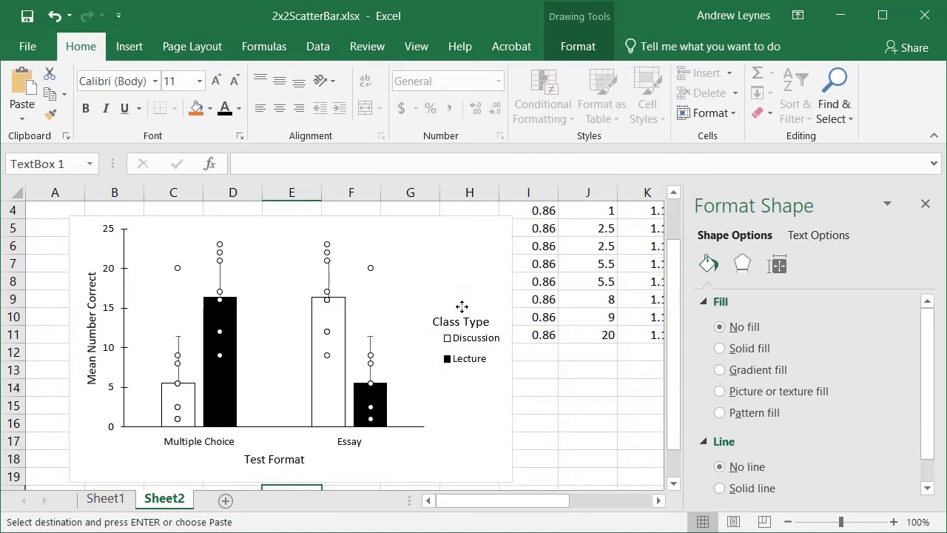
left_click(529, 438)
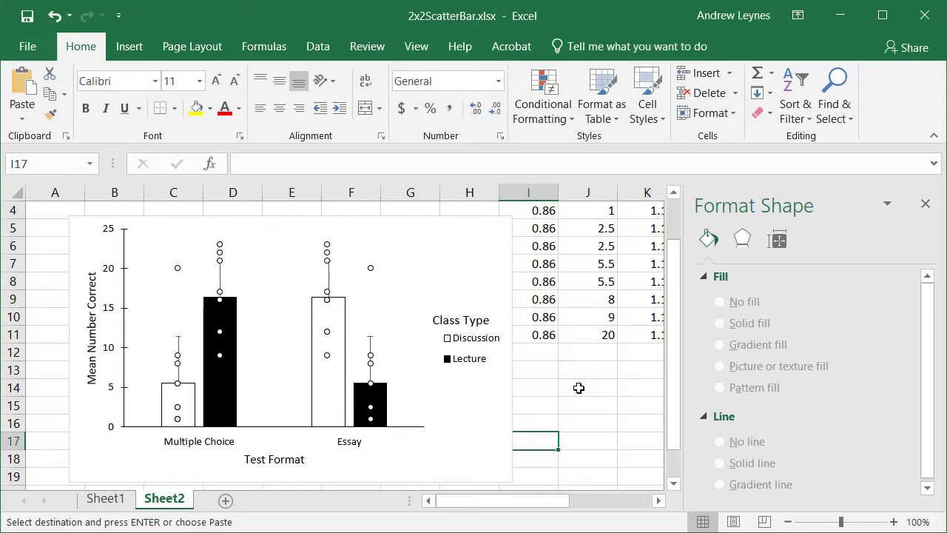
left_click(507, 426)
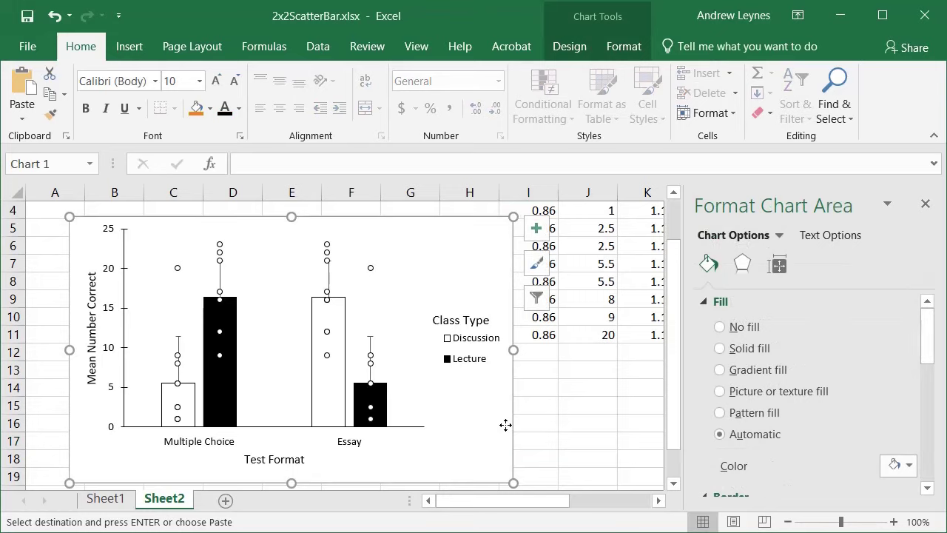